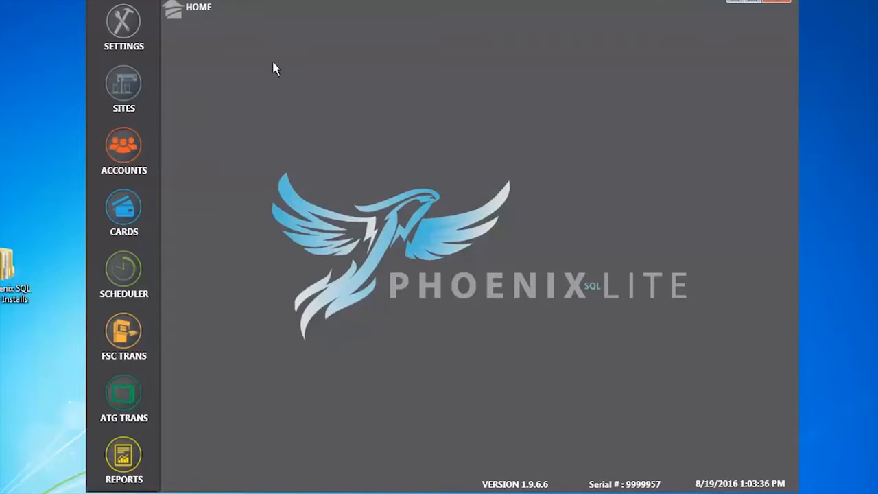
Open Settings and load the ABC Oil Corp manager contact from the Address Book.
{"action": "left_click", "coordinate": [127, 24]}
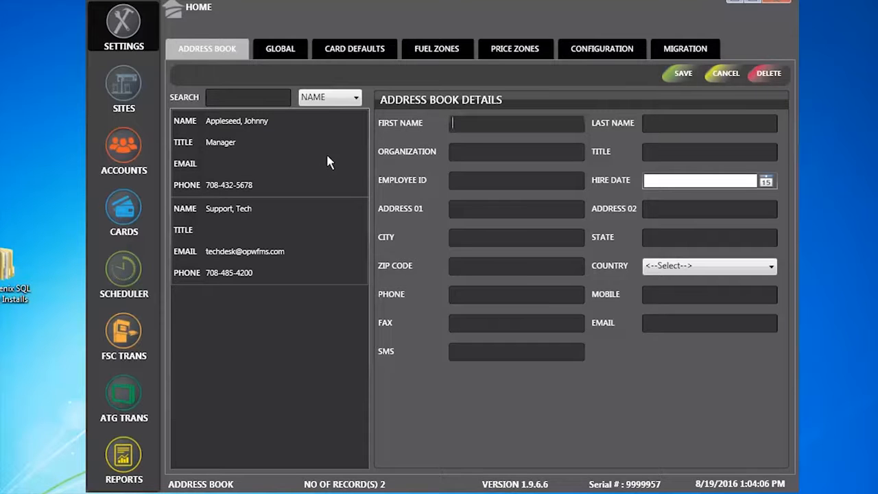
{"action": "left_click", "coordinate": [254, 151]}
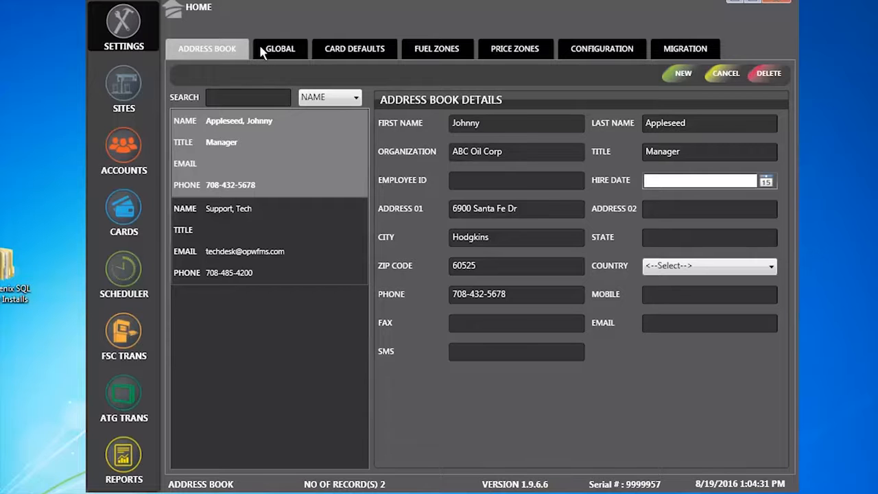
Show the Global General Setup options: miles and auto-generated card PINs enabled.
{"action": "left_click", "coordinate": [279, 50]}
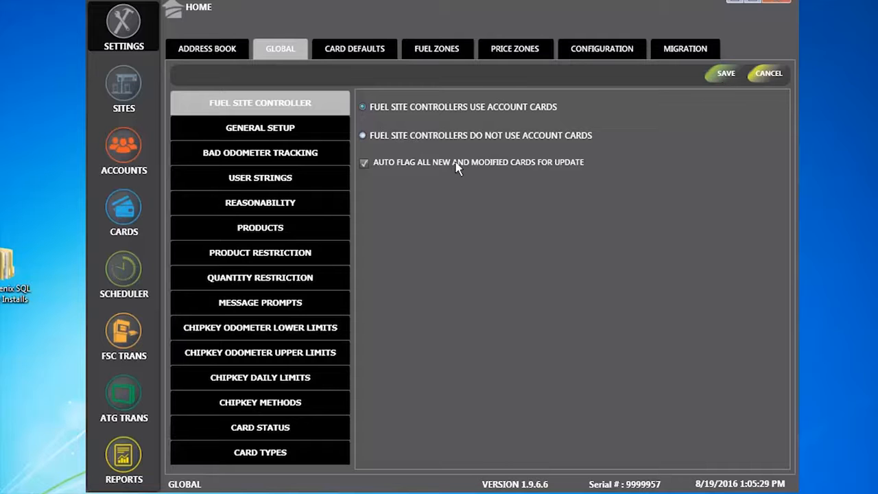
{"action": "left_click", "coordinate": [279, 132]}
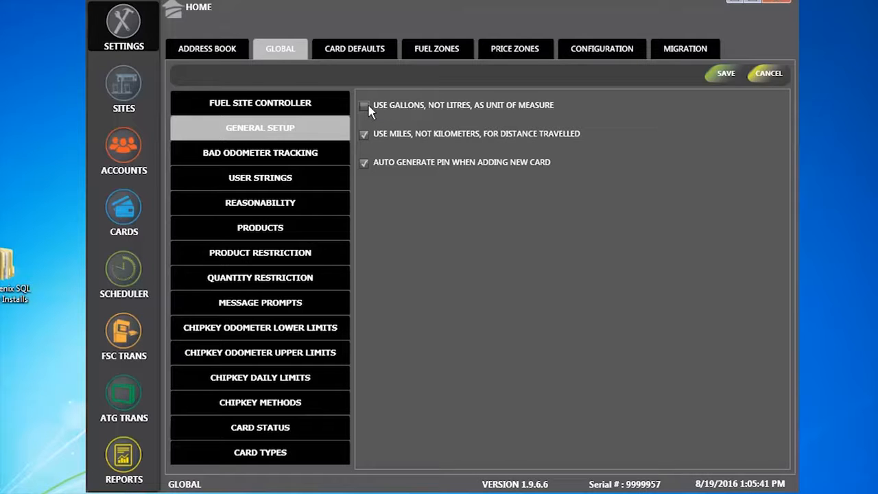
Switch General Setup to gallons, turn off auto-generated card PINs, and save.
{"action": "left_click", "coordinate": [364, 107]}
{"action": "left_click", "coordinate": [364, 163]}
{"action": "left_click", "coordinate": [725, 74]}
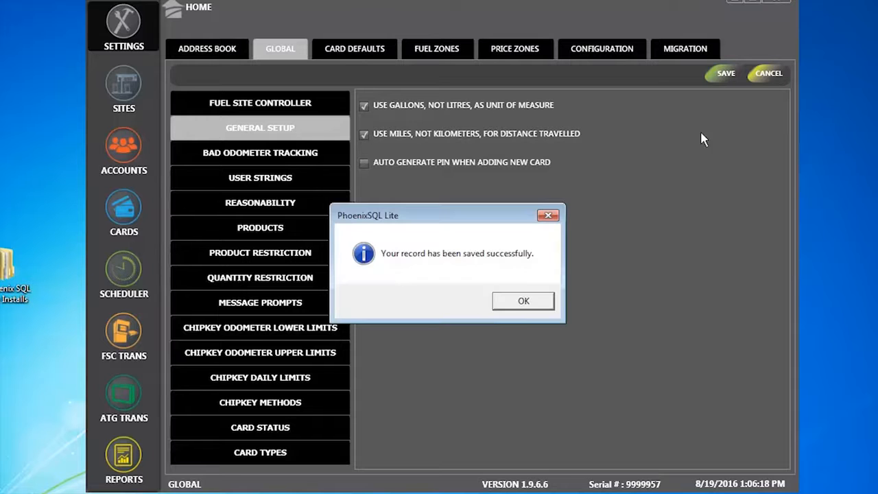
{"action": "left_click", "coordinate": [513, 304]}
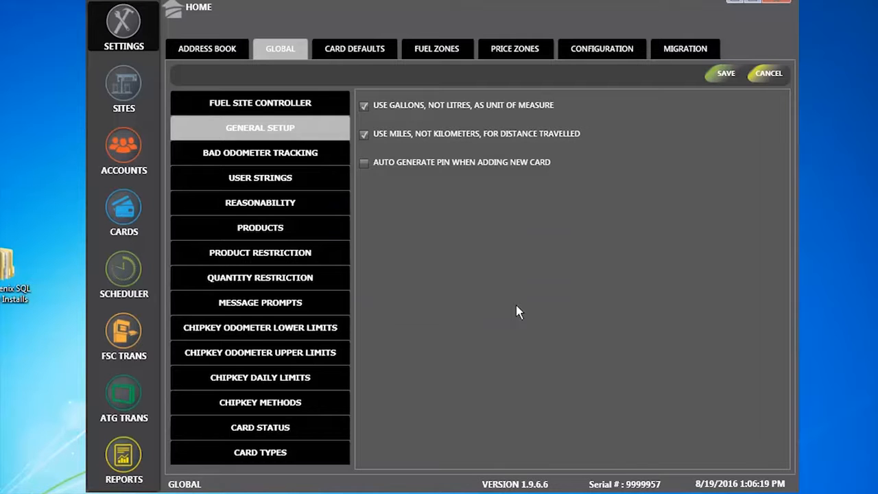
{"action": "left_click", "coordinate": [239, 157]}
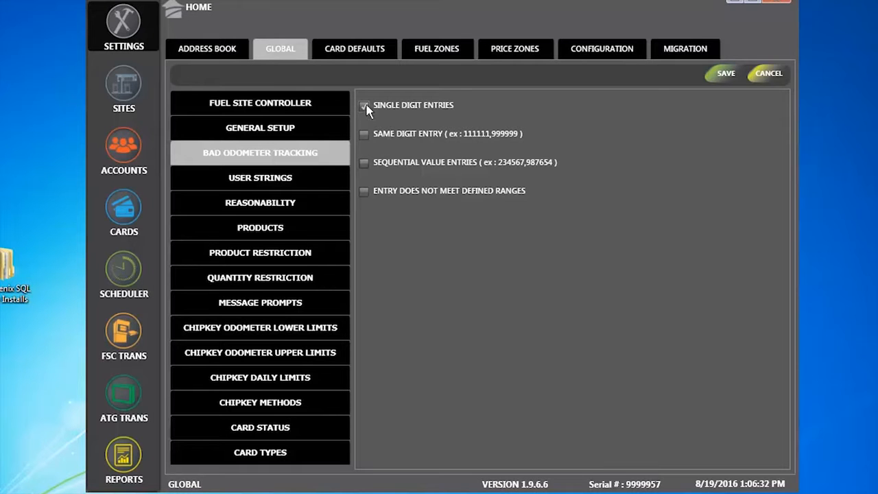
Flag same-digit, sequential and out-of-range odometer entries, leaving single-digit entries unflagged.
{"action": "left_click", "coordinate": [364, 134]}
{"action": "left_click", "coordinate": [363, 163]}
{"action": "left_click", "coordinate": [362, 192]}
{"action": "left_click", "coordinate": [365, 107]}
Stop flagging out-of-range entries and save the bad odometer tracking settings.
{"action": "left_click", "coordinate": [365, 192]}
{"action": "left_click", "coordinate": [726, 73]}
{"action": "left_click", "coordinate": [533, 304]}
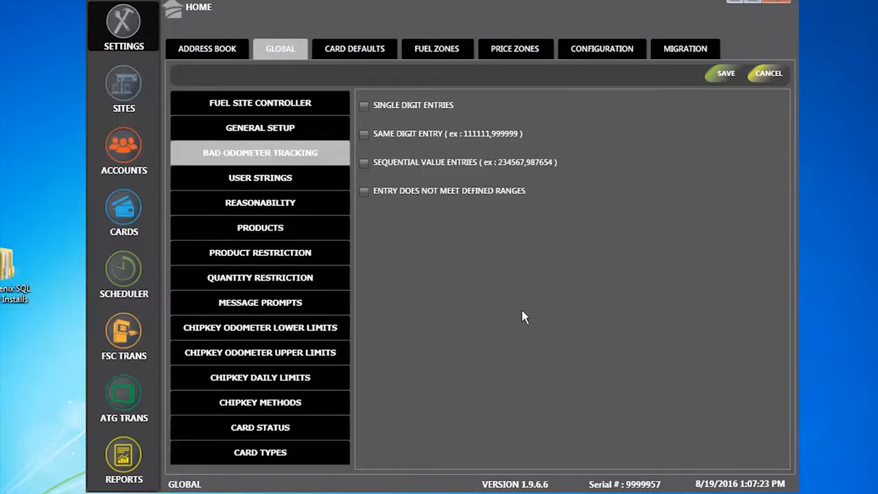
Rename the Card User 1 label in User Strings to 'cell' and save.
{"action": "left_click", "coordinate": [269, 178]}
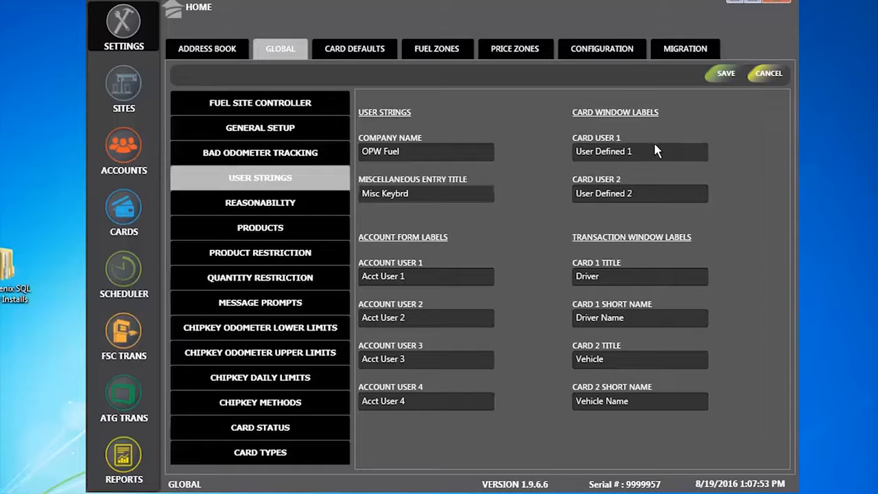
{"action": "left_click_drag", "start_coordinate": [652, 147], "coordinate": [556, 176]}
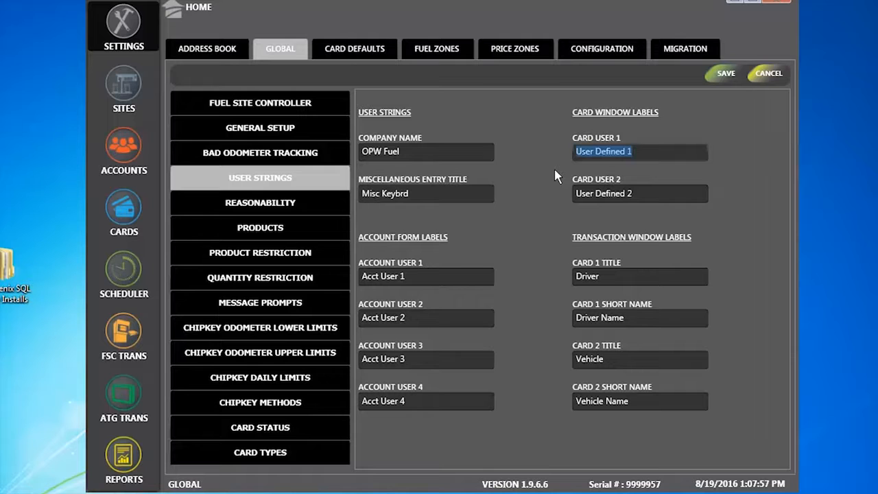
{"action": "type", "text": "cell"}
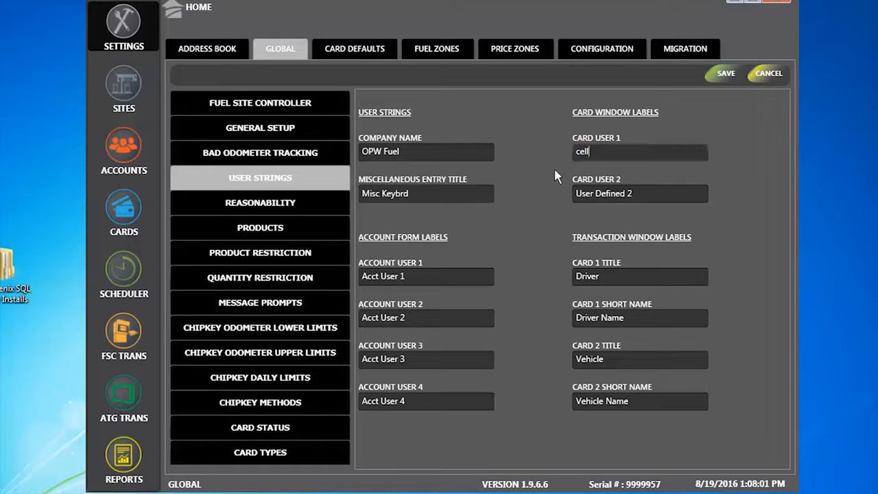
{"action": "left_click", "coordinate": [725, 73]}
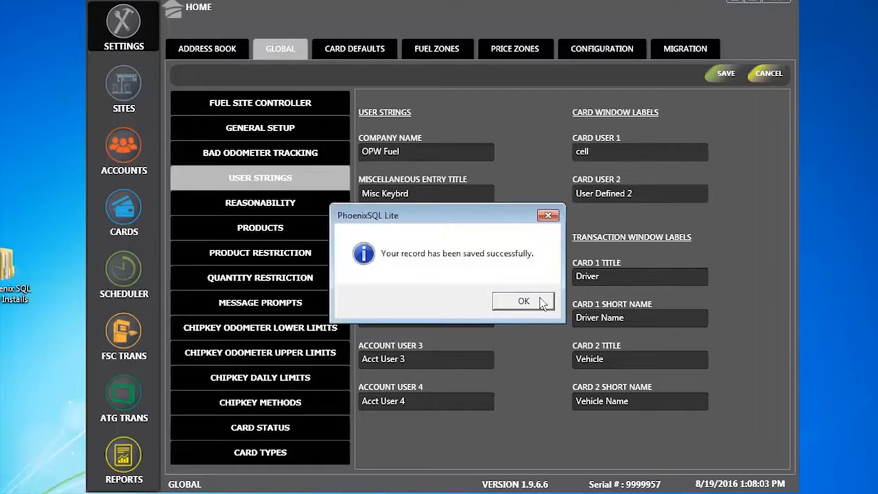
{"action": "left_click", "coordinate": [510, 303]}
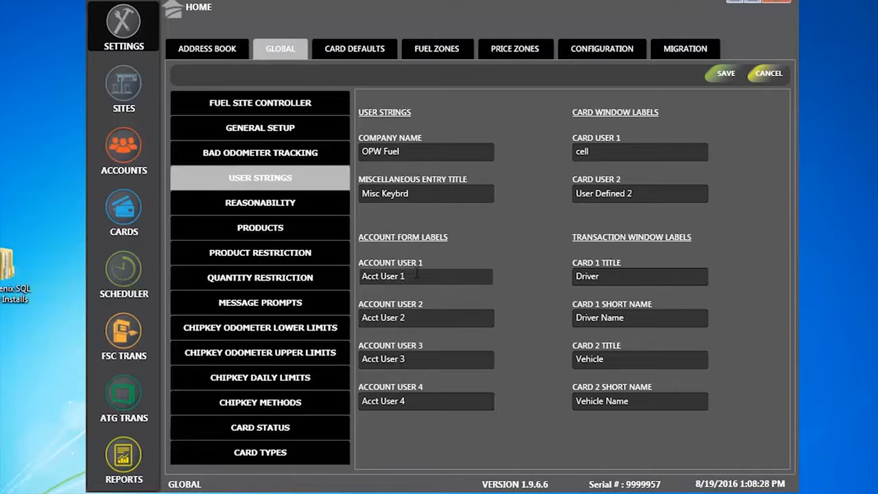
Change the Account User 1 label to 'Emergency contact' and save it.
{"action": "left_click_drag", "start_coordinate": [416, 274], "coordinate": [357, 291]}
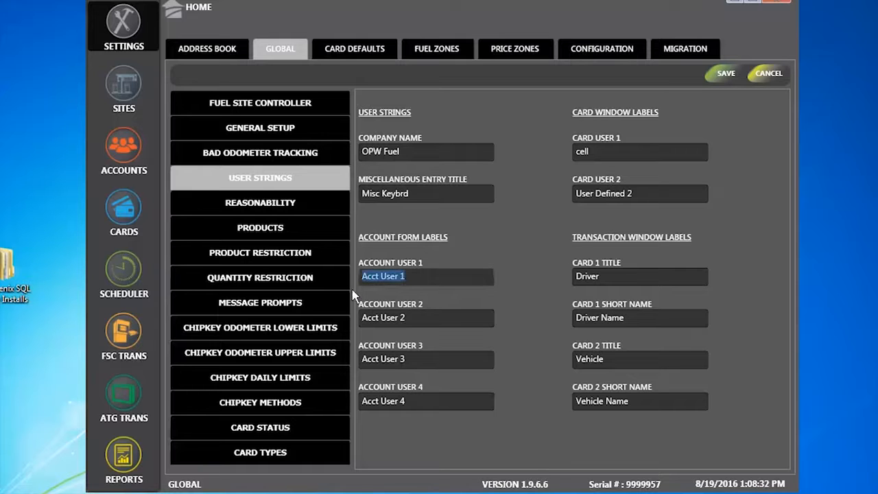
{"action": "type", "text": "Eme"}
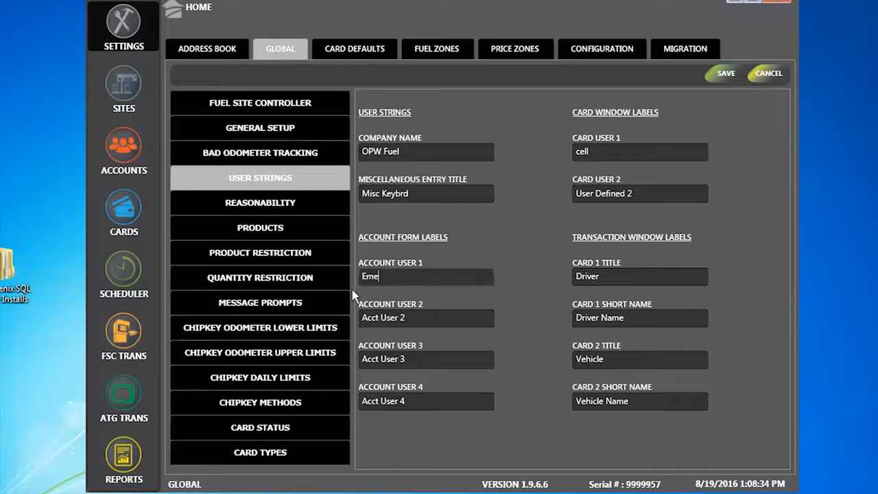
{"action": "type", "text": "rgency cont"}
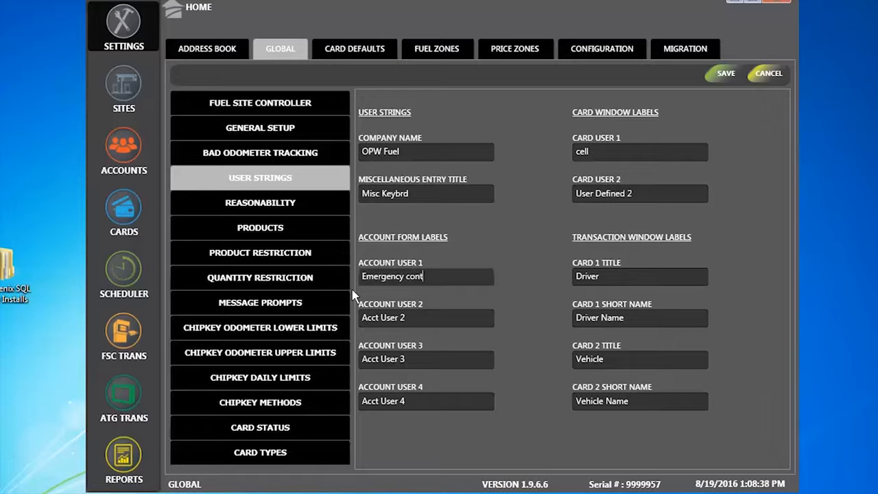
{"action": "type", "text": "act"}
{"action": "left_click", "coordinate": [727, 75]}
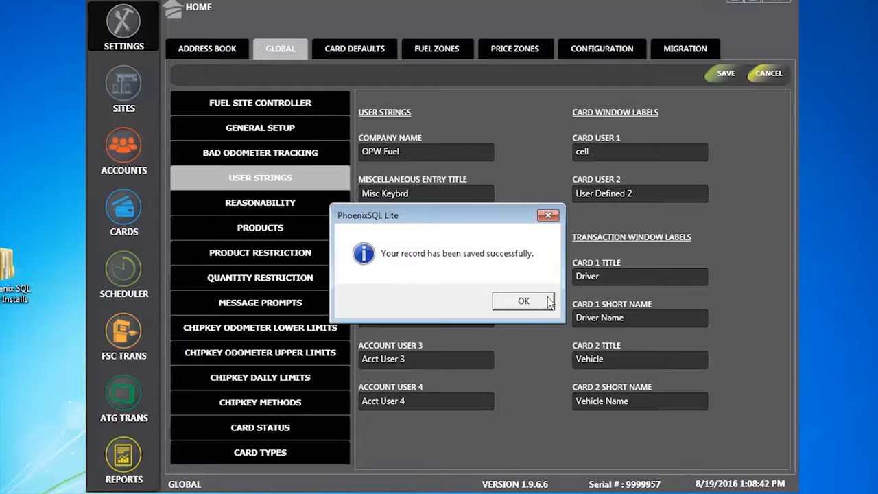
{"action": "left_click", "coordinate": [519, 302]}
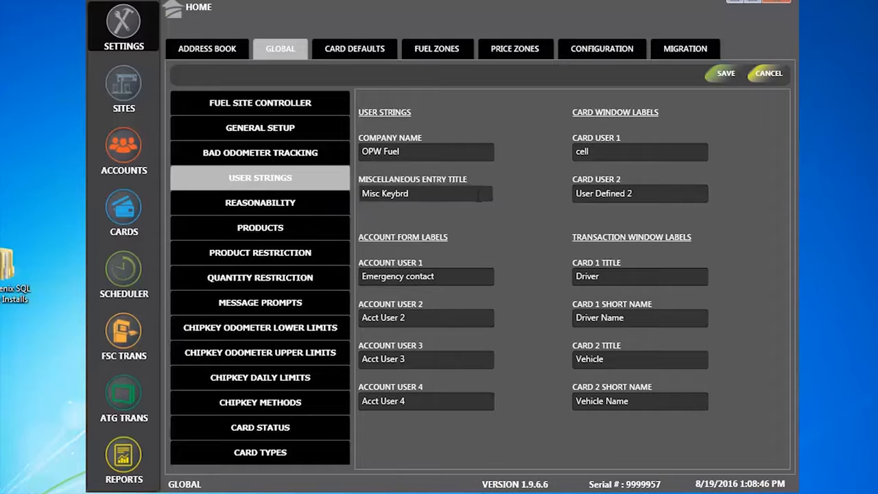
Review the Over Road account's miscellaneous data and card information, then return to Settings.
{"action": "left_click", "coordinate": [116, 152]}
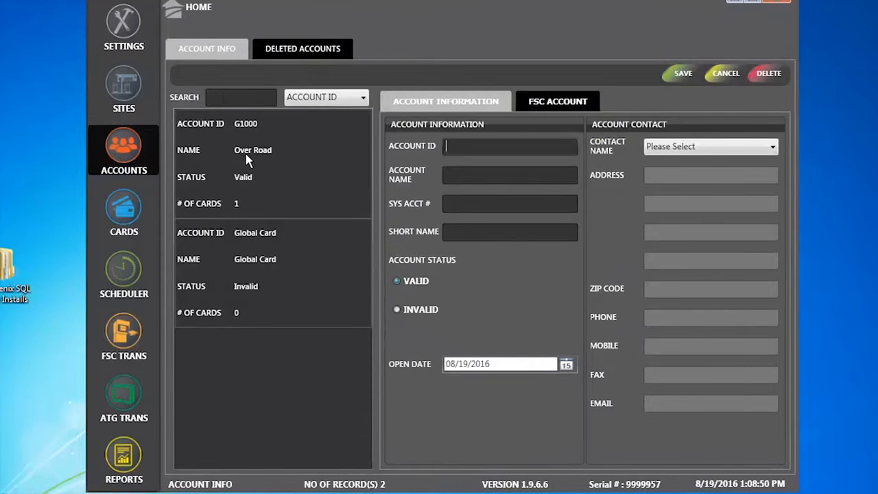
{"action": "left_click", "coordinate": [225, 177]}
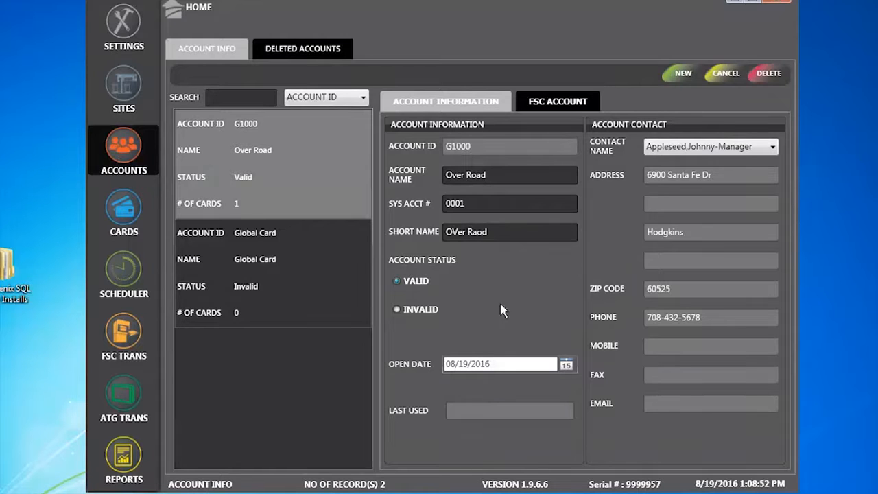
{"action": "left_click", "coordinate": [558, 108]}
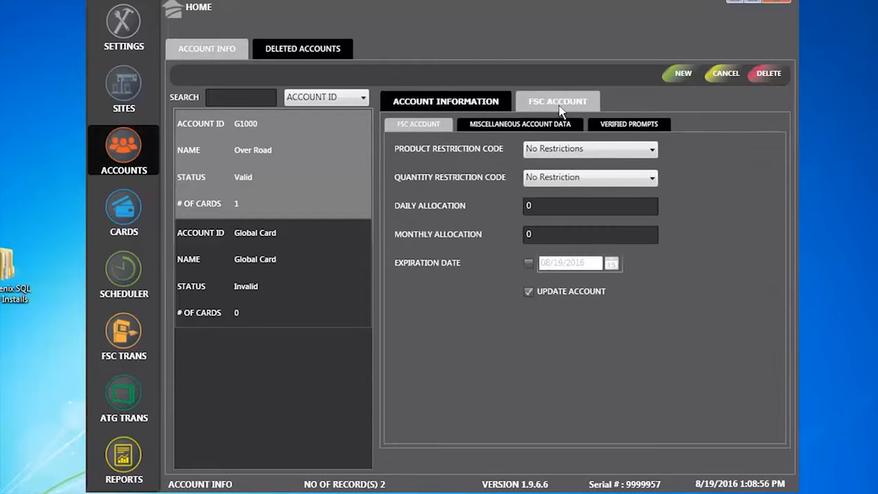
{"action": "left_click", "coordinate": [525, 130]}
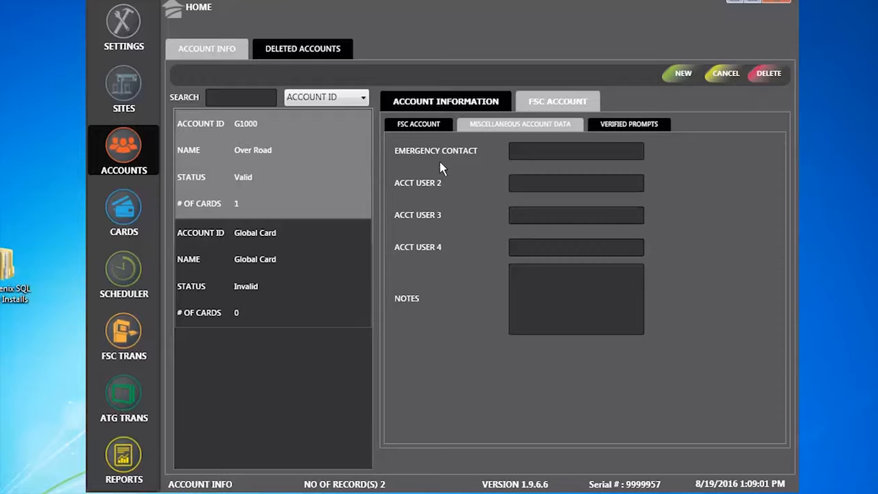
{"action": "left_click", "coordinate": [523, 151]}
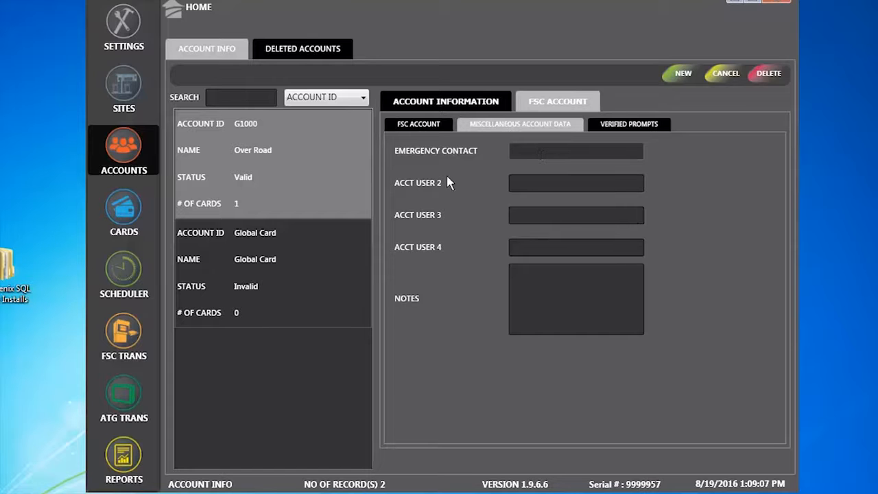
{"action": "left_click", "coordinate": [124, 209]}
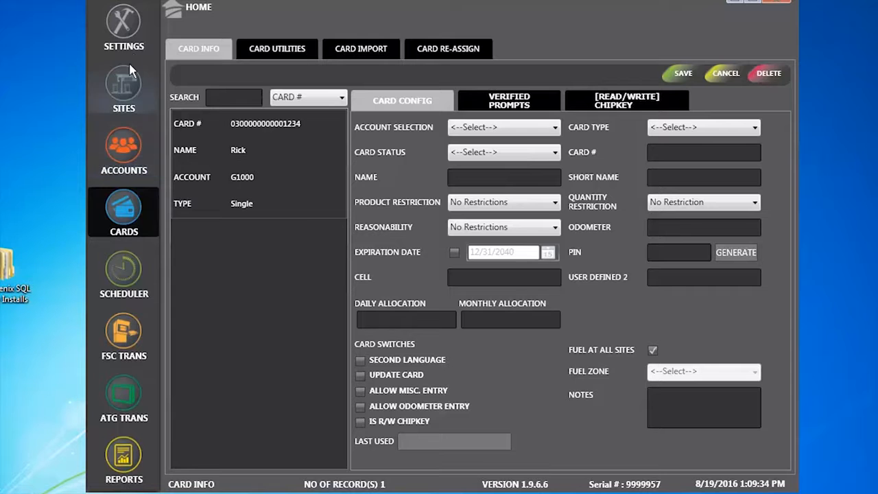
{"action": "left_click", "coordinate": [123, 24]}
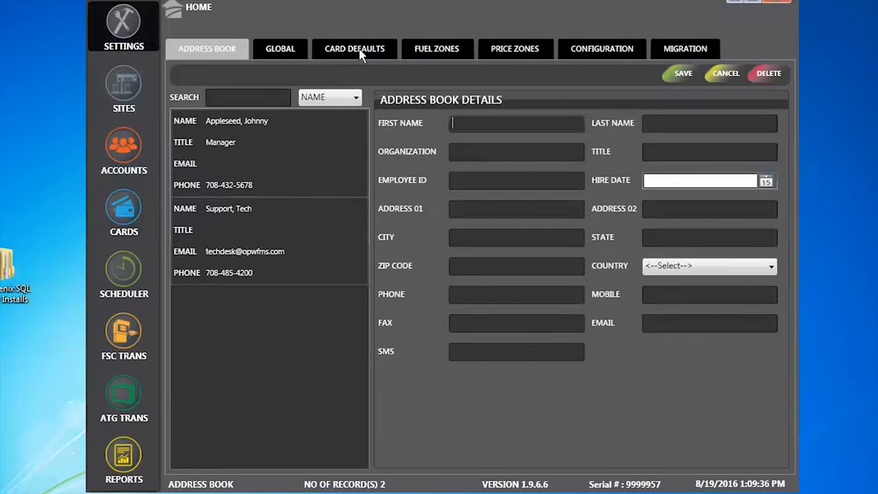
View the Global User Strings labels, then the Reasonability code table.
{"action": "left_click", "coordinate": [272, 54]}
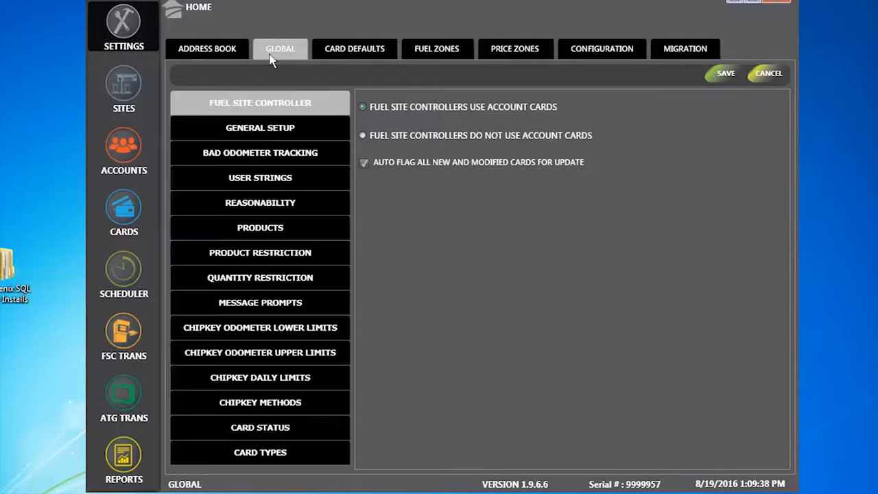
{"action": "left_click", "coordinate": [268, 180]}
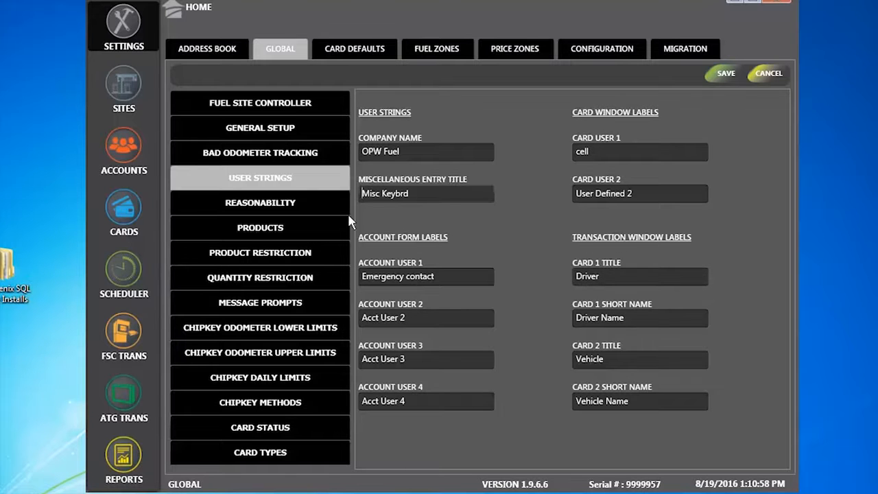
{"action": "left_click", "coordinate": [282, 206]}
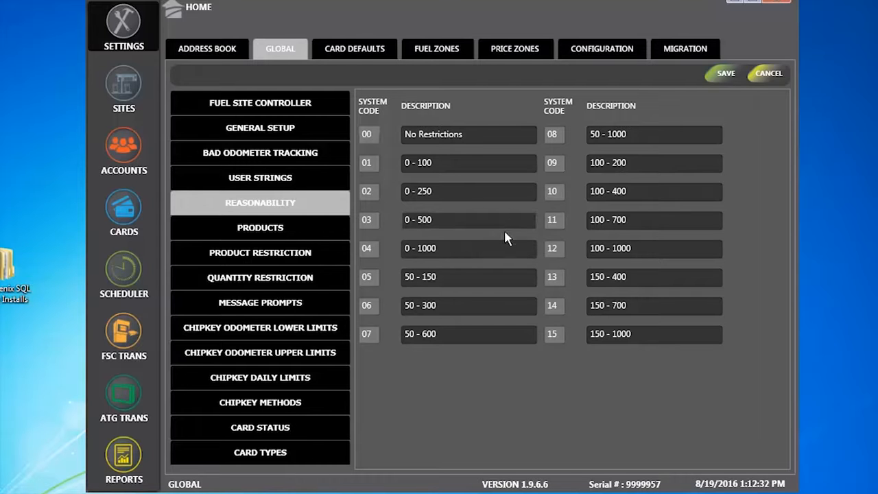
Open the Global Products list, codes 01 UNLEADED to 14 COOLANT.
{"action": "left_click", "coordinate": [261, 230]}
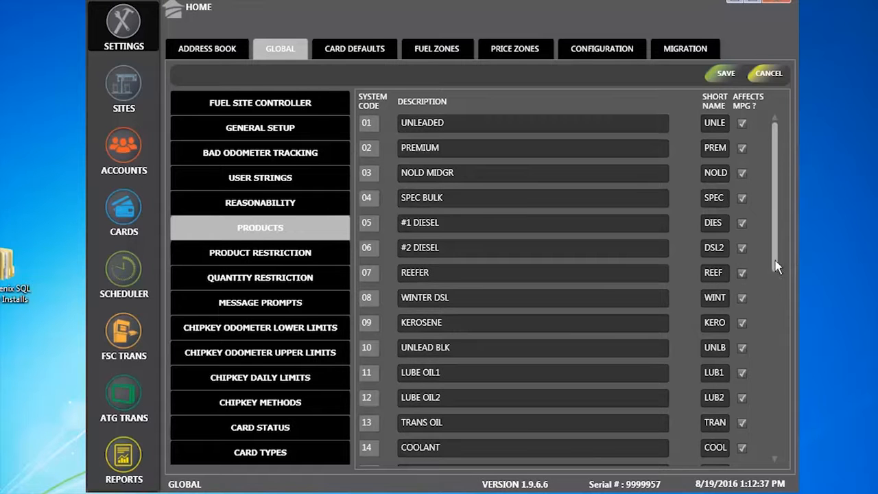
Scroll the Global Products table to review its short names and MPG settings.
{"action": "left_click_drag", "start_coordinate": [773, 264], "coordinate": [804, 220]}
Display the product restriction codes, then the quantity restriction table with codes 01–15 from 20 to 300.
{"action": "left_click", "coordinate": [289, 256]}
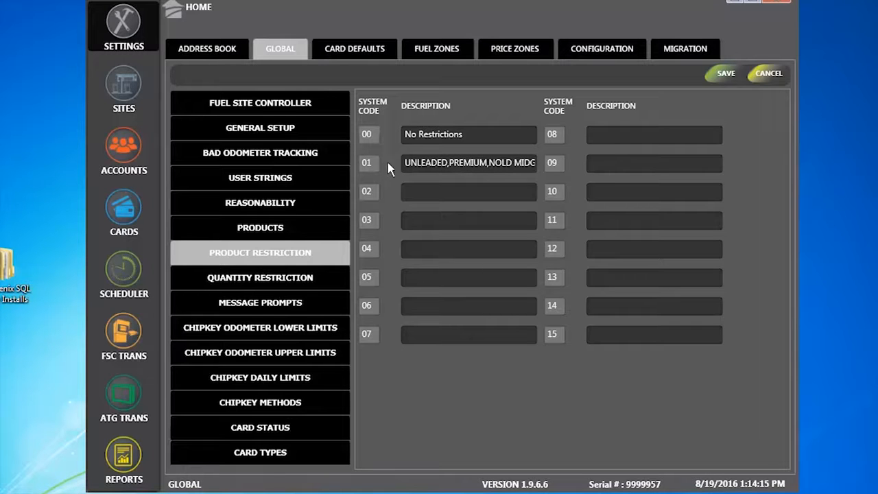
{"action": "left_click", "coordinate": [294, 277]}
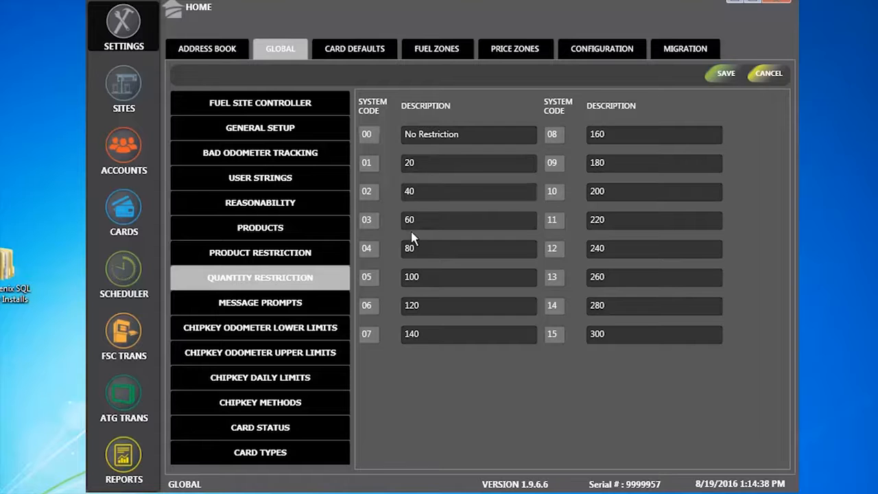
Display the Global Message Prompts table, prompts A–L from Refer Fuel Y/N to Vehicle License State.
{"action": "left_click", "coordinate": [295, 306]}
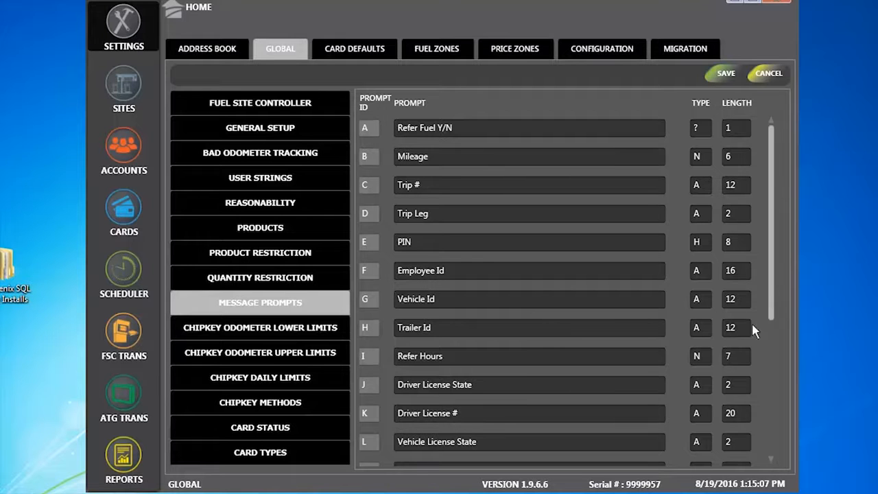
Scroll through message prompts A–U, then show the Chipkey Odometer Lower Limits table.
{"action": "left_click_drag", "start_coordinate": [772, 317], "coordinate": [765, 407]}
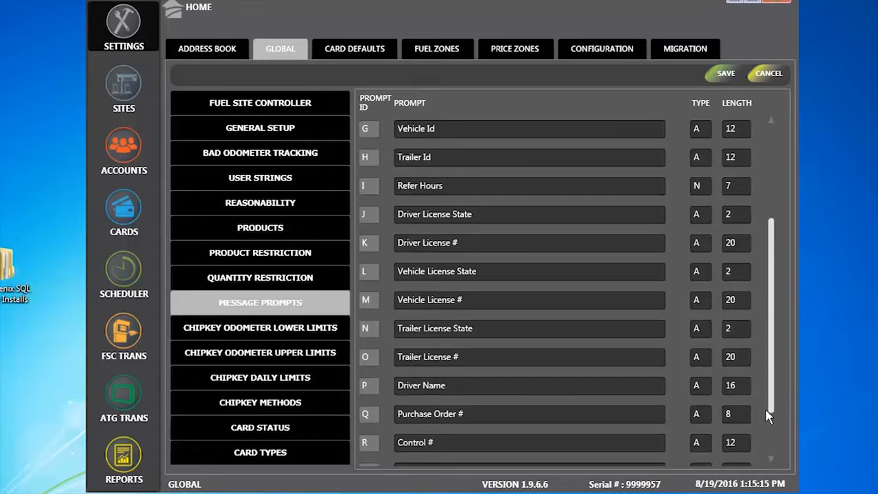
{"action": "left_click_drag", "start_coordinate": [767, 400], "coordinate": [773, 298]}
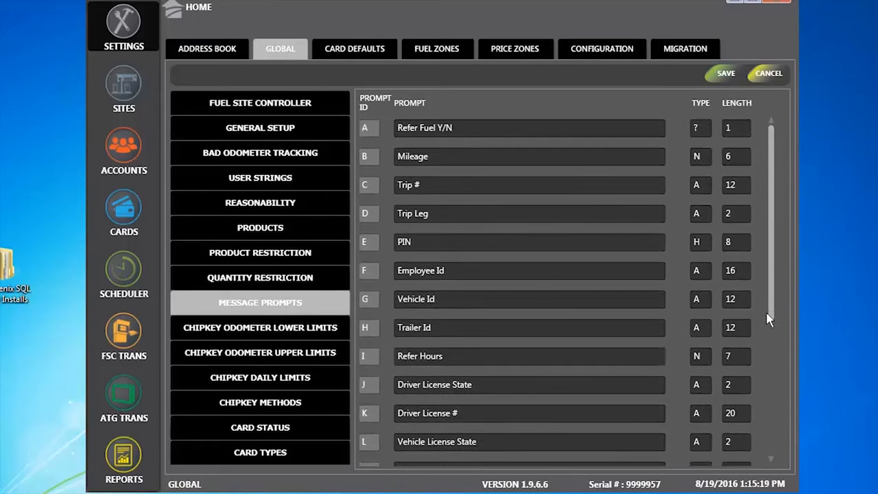
{"action": "left_click_drag", "start_coordinate": [767, 322], "coordinate": [766, 454]}
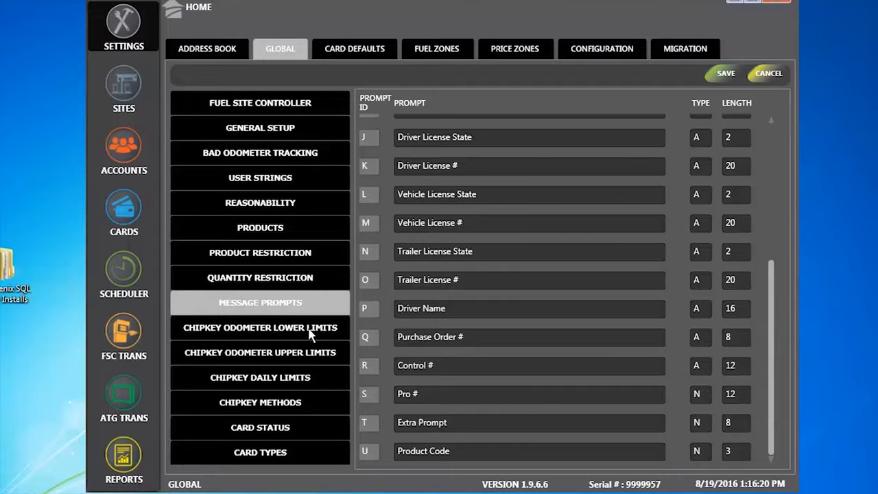
{"action": "left_click", "coordinate": [284, 329]}
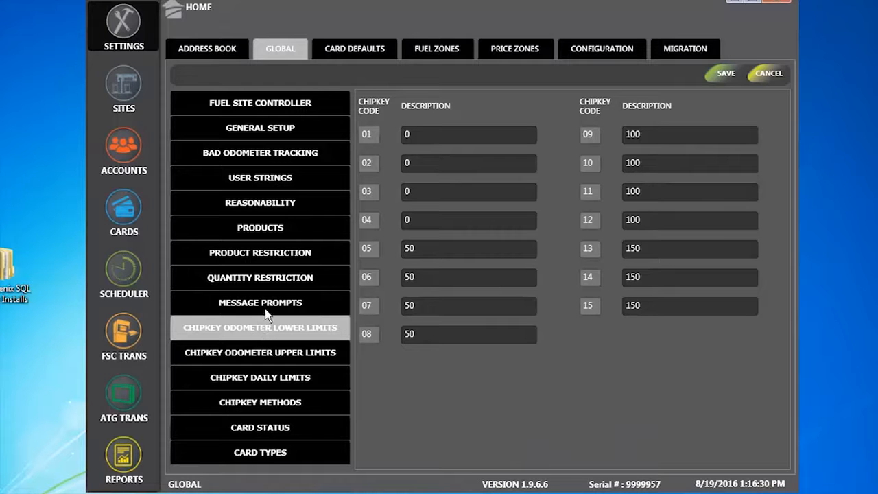
Check the code 01 lower limit, upper limits and daily limits, ending on Chipkey Methods codes 00–04.
{"action": "left_click", "coordinate": [417, 137]}
{"action": "left_click", "coordinate": [299, 352]}
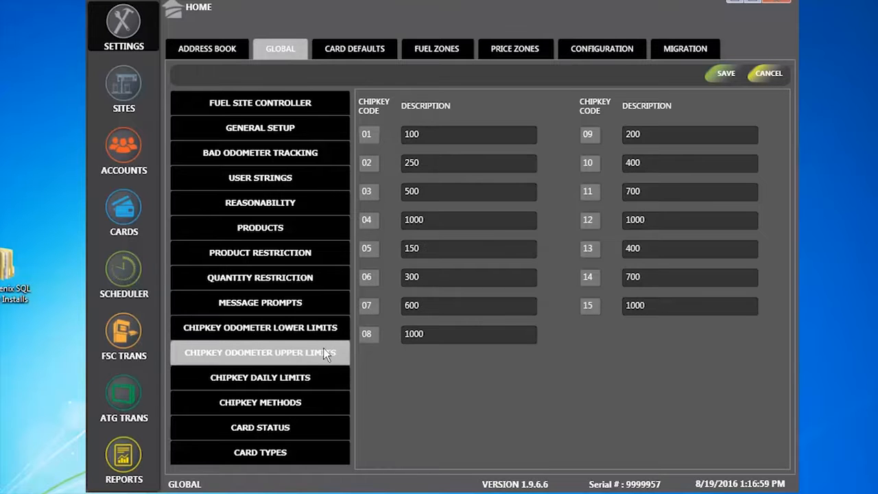
{"action": "left_click", "coordinate": [311, 377]}
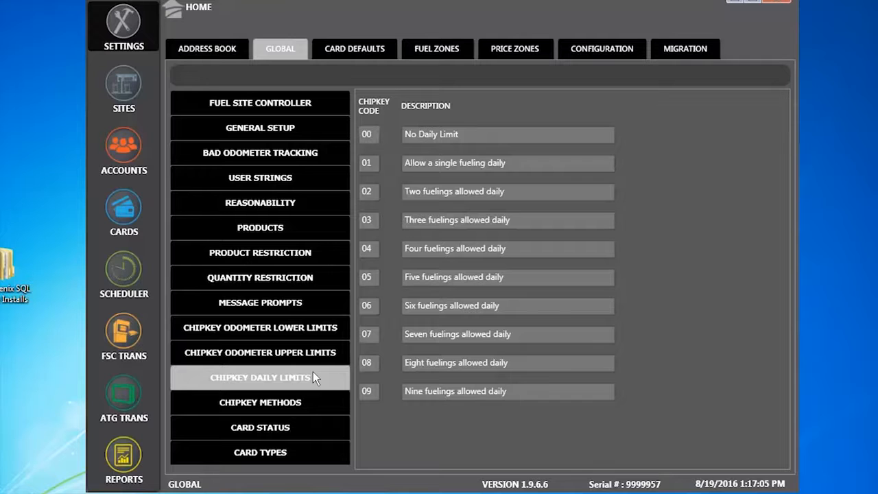
{"action": "left_click", "coordinate": [262, 405]}
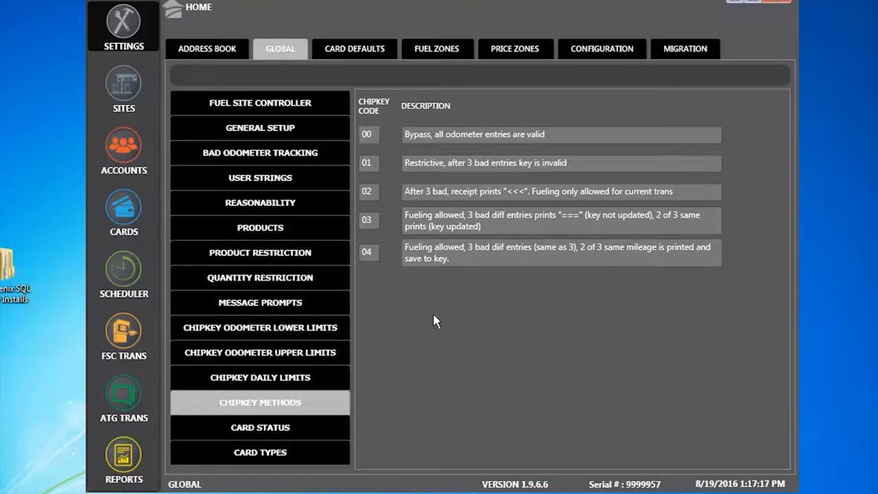
Show the Card Status table: codes 00 Valid to 06 Locked Out - Card Lost, plus 14 and 15.
{"action": "left_click", "coordinate": [253, 426]}
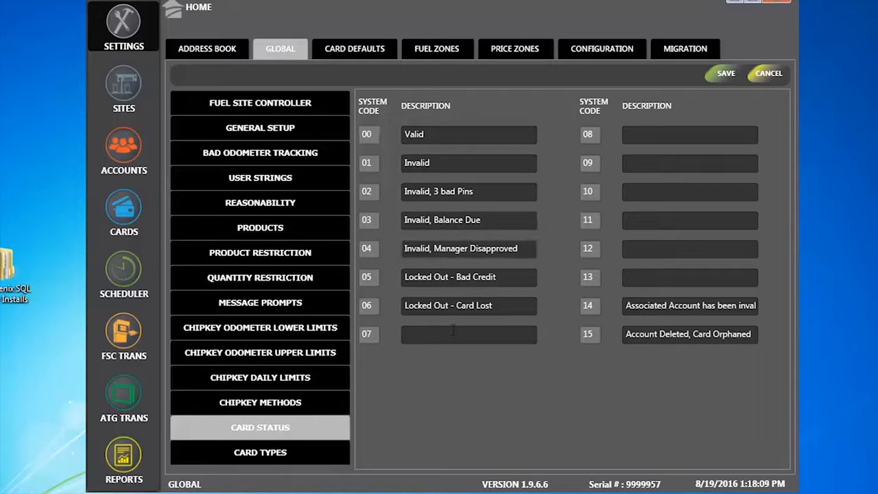
Browse the accepted card types, then show Card Defaults: Single type, Valid status, quantity restriction 100.
{"action": "left_click", "coordinate": [260, 455]}
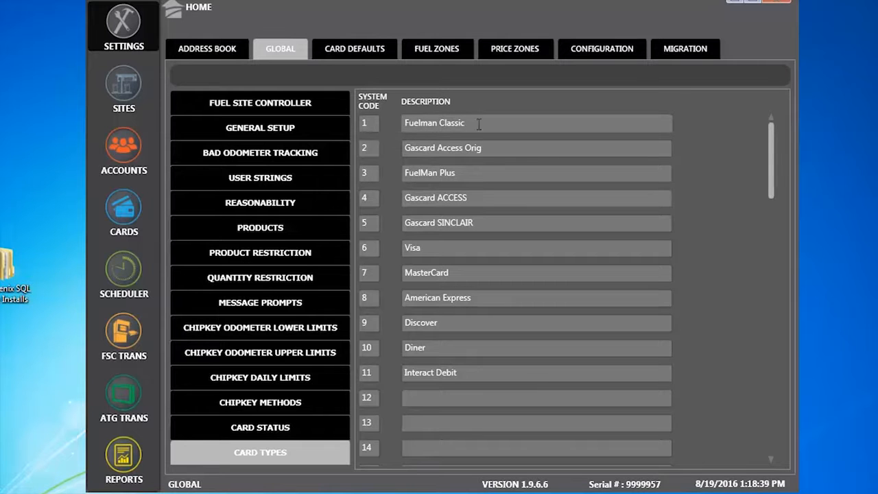
{"action": "scroll", "coordinate": [491, 247], "scroll_direction": "down", "scroll_amount": 5}
{"action": "scroll", "coordinate": [563, 251], "scroll_direction": "down", "scroll_amount": 1}
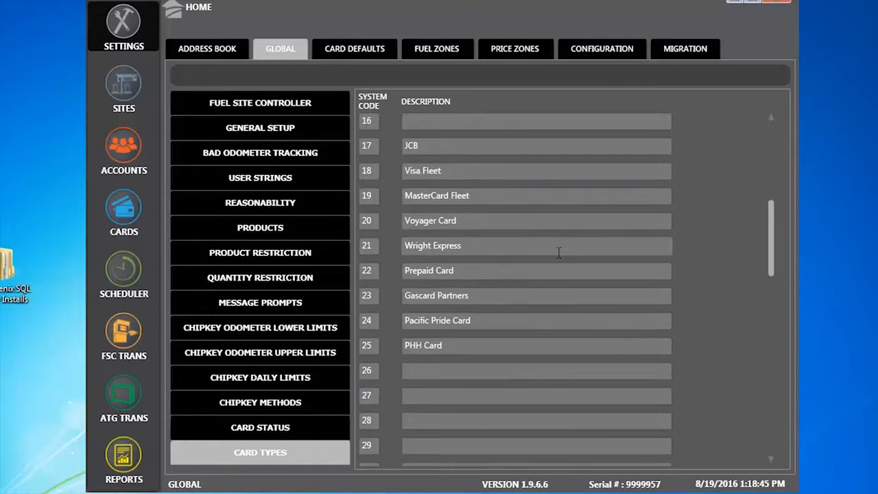
{"action": "scroll", "coordinate": [559, 254], "scroll_direction": "up", "scroll_amount": 3}
{"action": "scroll", "coordinate": [557, 256], "scroll_direction": "up", "scroll_amount": 3}
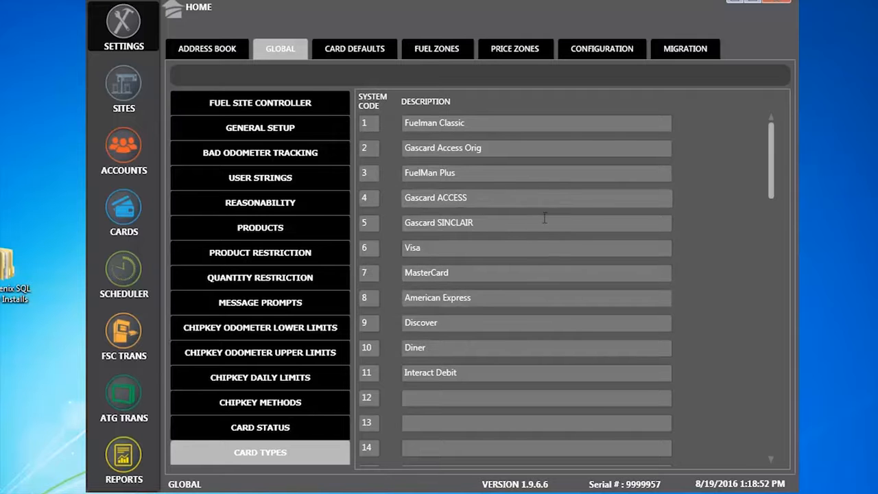
{"action": "scroll", "coordinate": [538, 225], "scroll_direction": "down", "scroll_amount": 2}
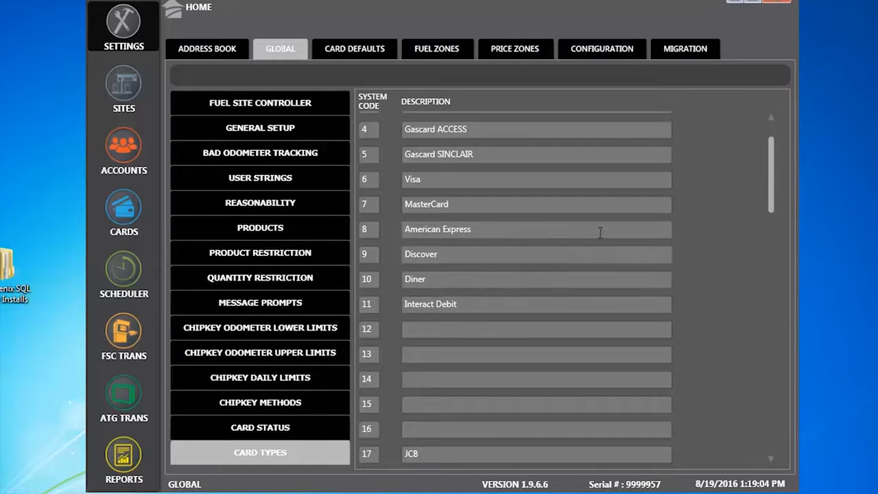
{"action": "scroll", "coordinate": [597, 226], "scroll_direction": "up", "scroll_amount": 3}
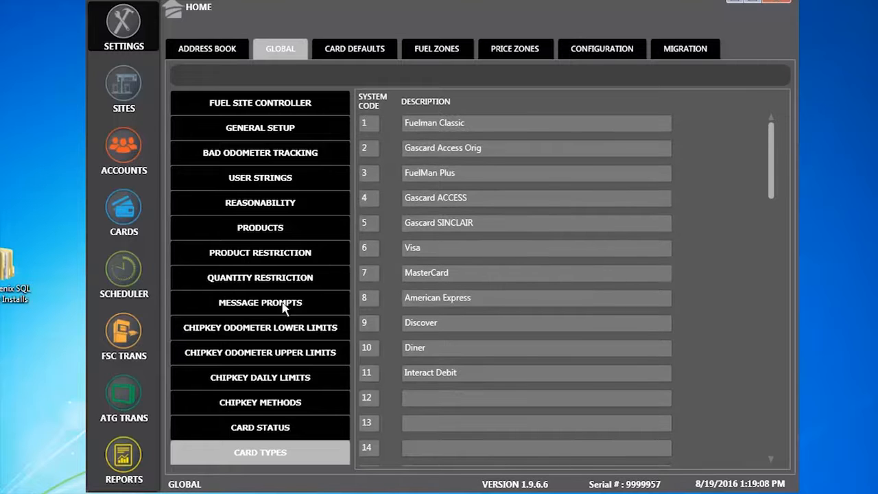
{"action": "left_click", "coordinate": [338, 55]}
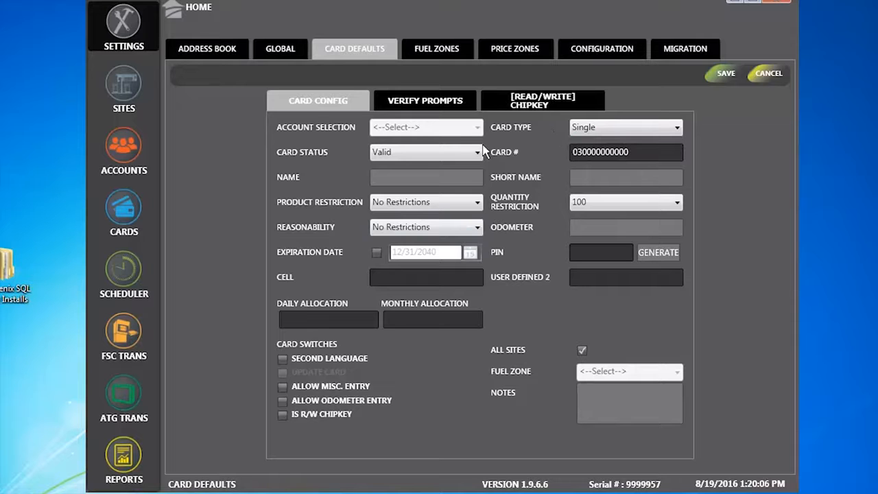
Show the Fuel Zones page listing Zone 1 and Zone 2, with sites 001 and 002 available.
{"action": "left_click", "coordinate": [430, 49]}
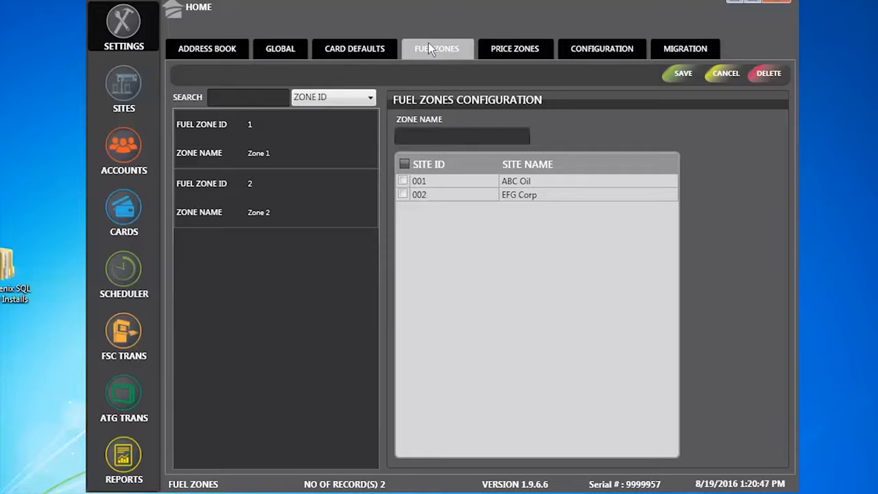
Check the sites in Zone 1 and Zone 2, then show Price Zones Price 1 and Price 2.
{"action": "left_click", "coordinate": [204, 141]}
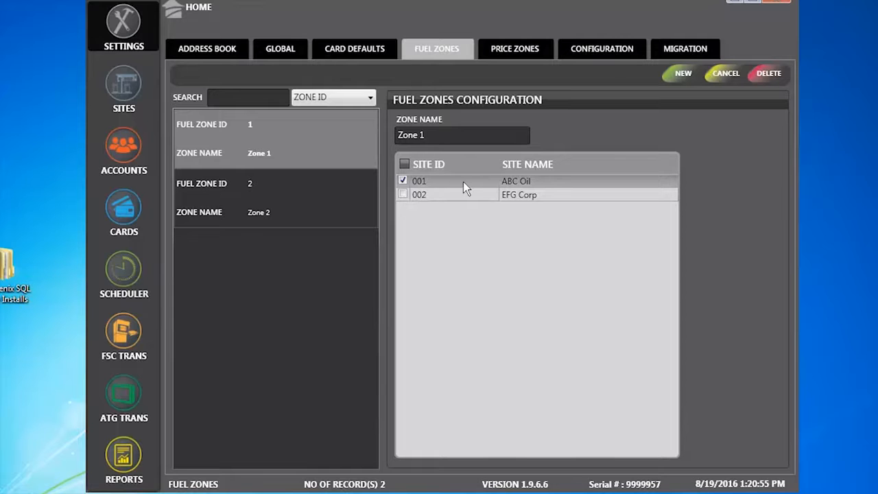
{"action": "left_click", "coordinate": [214, 203]}
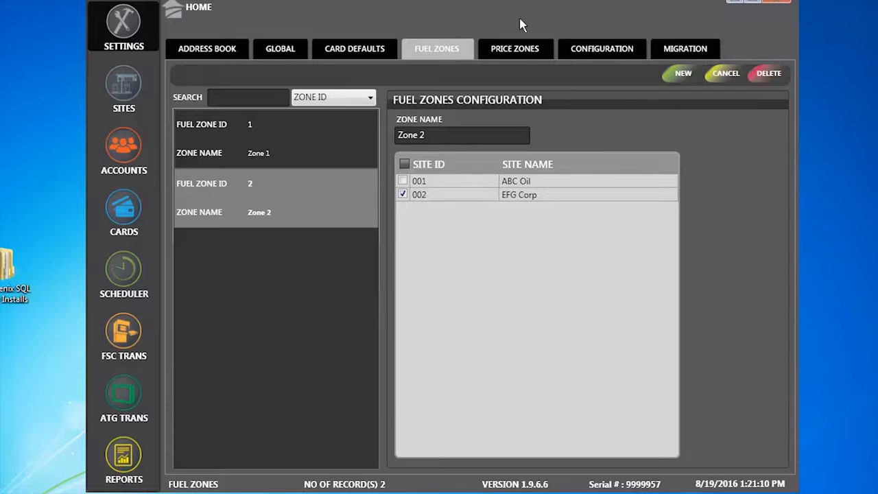
{"action": "left_click", "coordinate": [519, 53]}
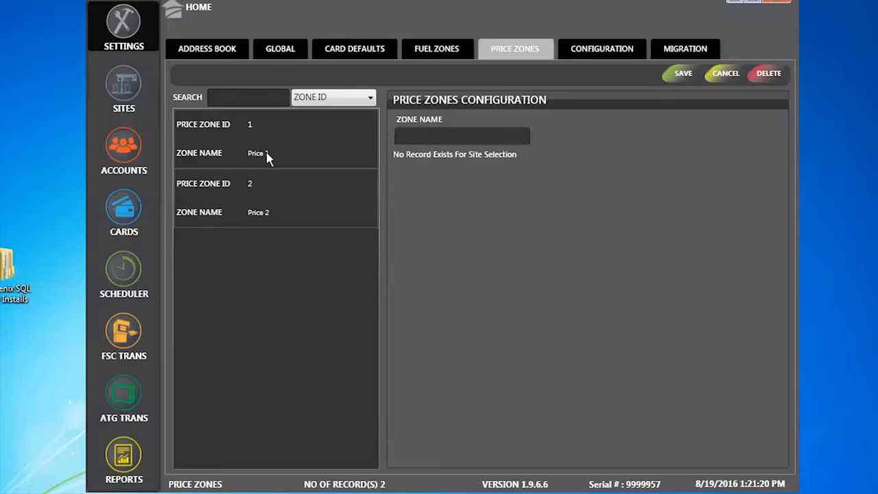
Check the sites in Price 1 and Price 2, then show the Configuration email preferences with SMTP details.
{"action": "left_click", "coordinate": [214, 140]}
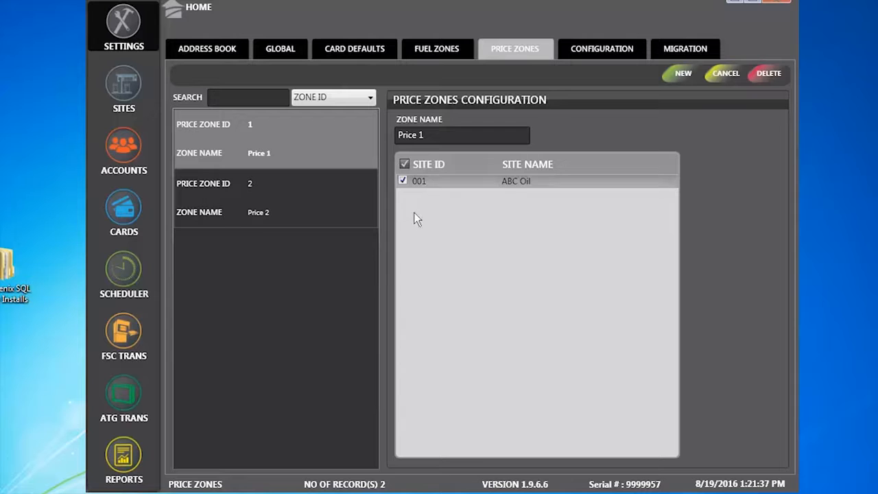
{"action": "left_click", "coordinate": [251, 200]}
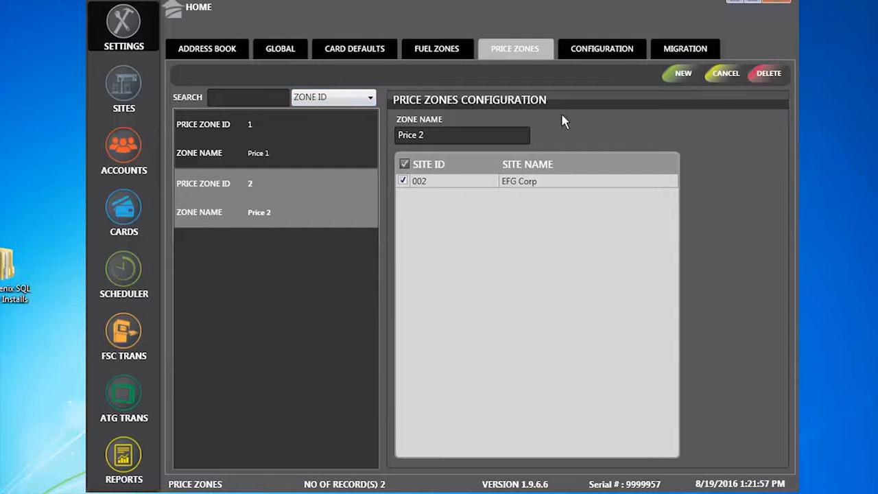
{"action": "left_click", "coordinate": [603, 50]}
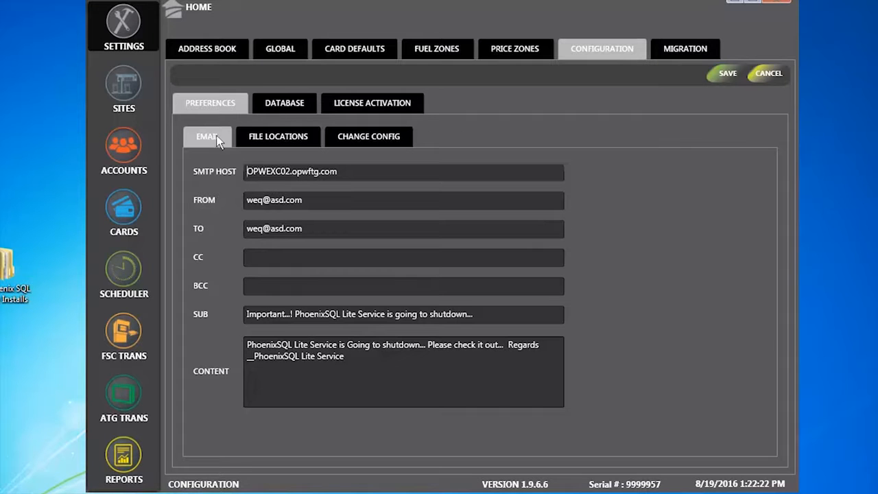
Show the Database settings: server (local)\PHOENIXSQLLITEDB, database Phoenix SQL Lite, backup at 12:00 AM unchecked.
{"action": "left_click", "coordinate": [278, 107]}
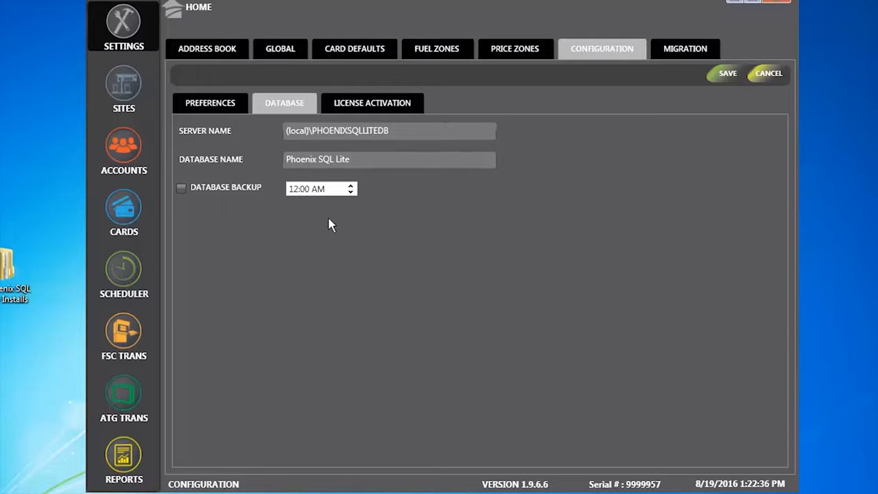
Enable the 12:00 AM database backup and check the log, export and backup file locations.
{"action": "left_click", "coordinate": [183, 189]}
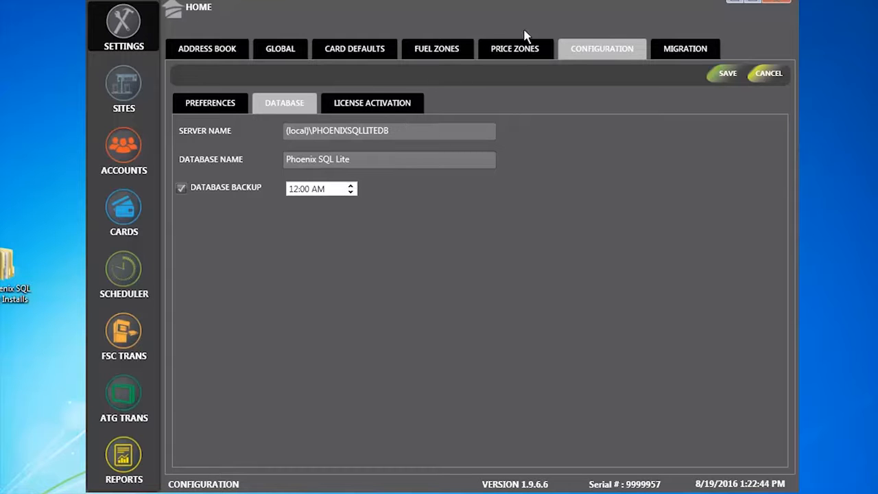
{"action": "left_click", "coordinate": [230, 111]}
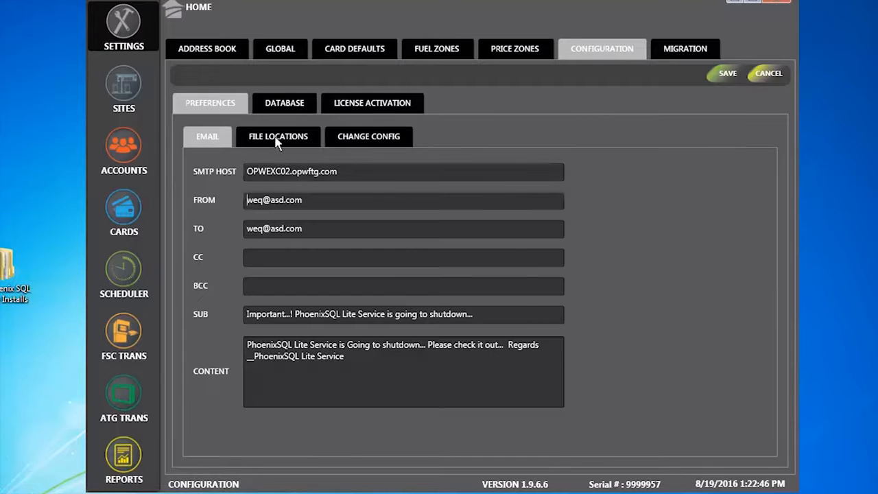
{"action": "left_click", "coordinate": [278, 137]}
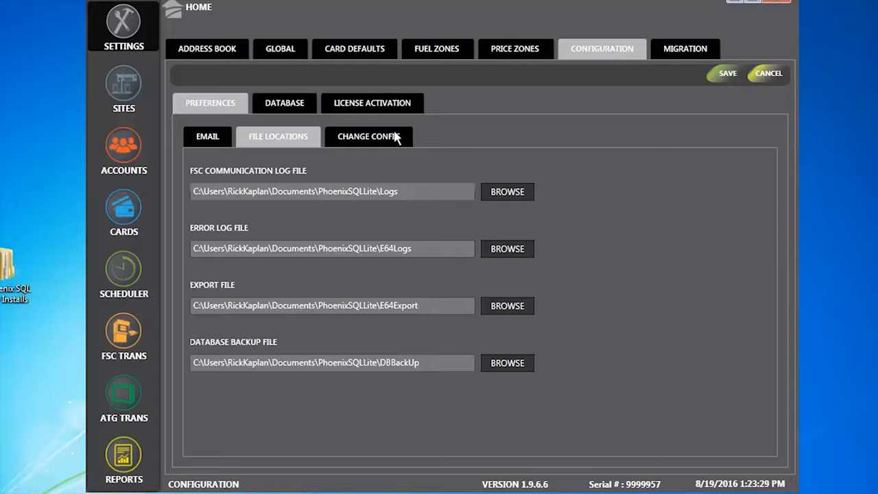
Review the communication timeout, select Online License Update, and move to the Migration tab.
{"action": "left_click", "coordinate": [396, 136]}
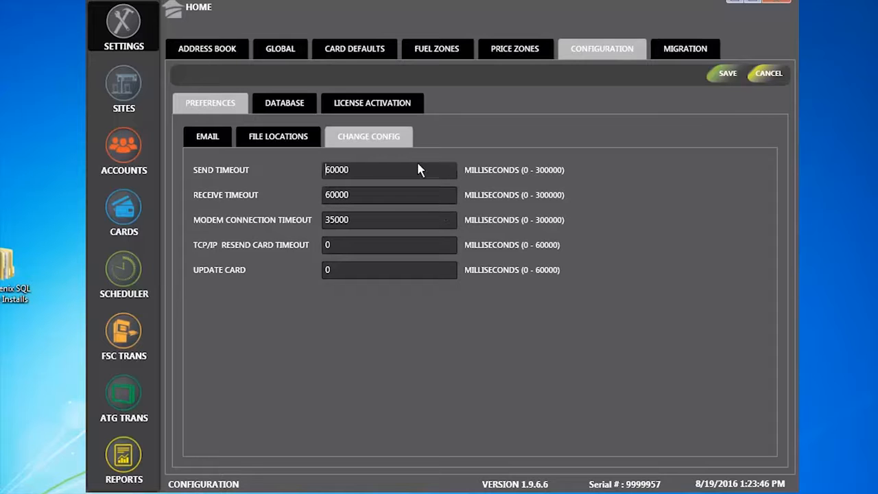
{"action": "left_click", "coordinate": [391, 104]}
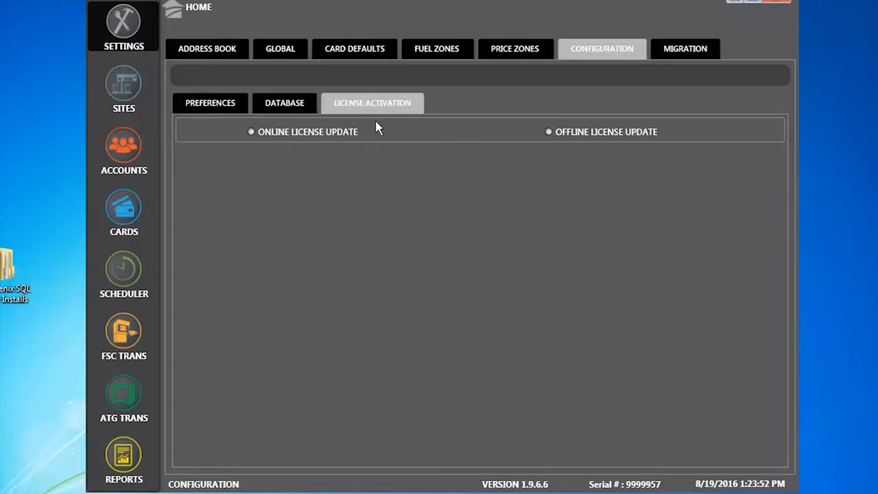
{"action": "left_click", "coordinate": [252, 132]}
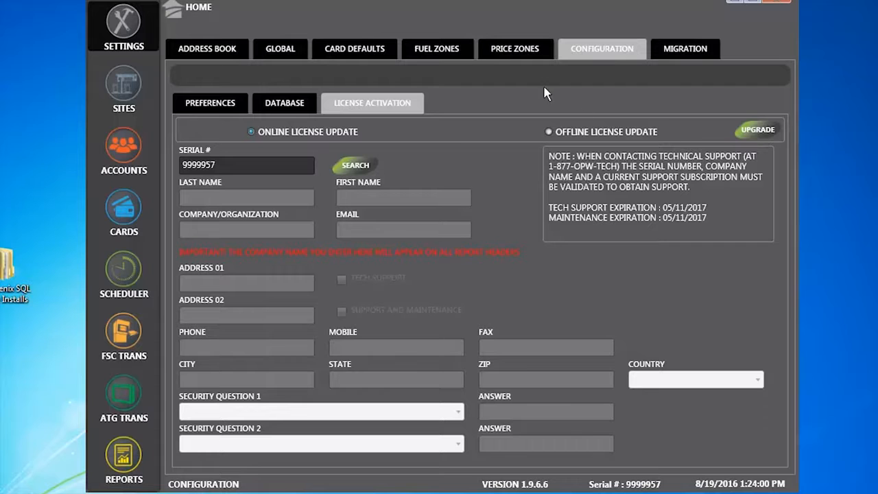
{"action": "left_click", "coordinate": [682, 49]}
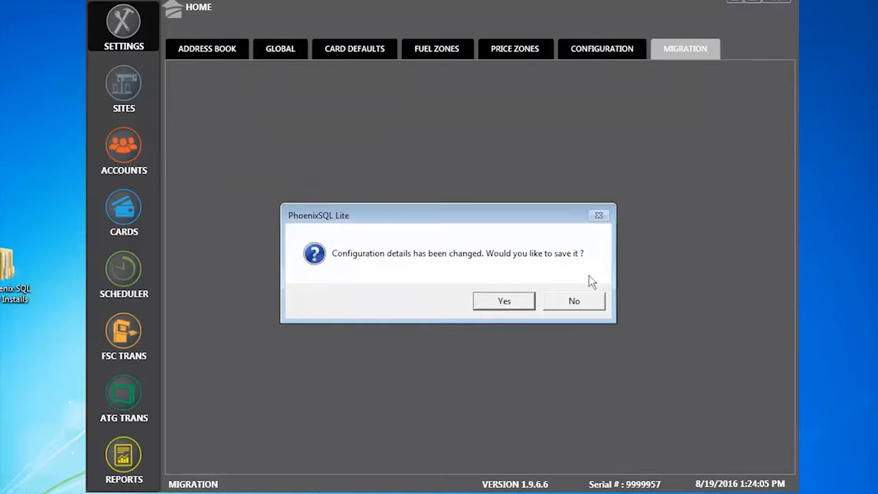
Save the changed configuration and acknowledge the file-updated success message.
{"action": "left_click", "coordinate": [519, 306]}
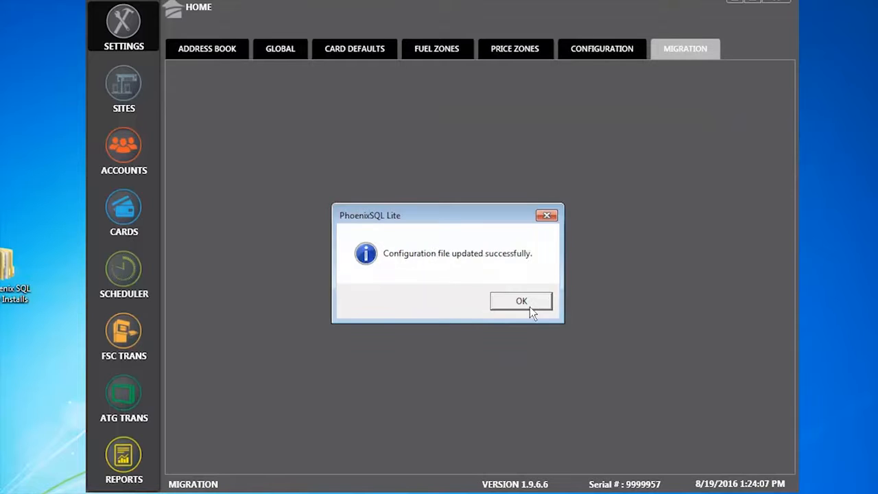
{"action": "left_click", "coordinate": [537, 302]}
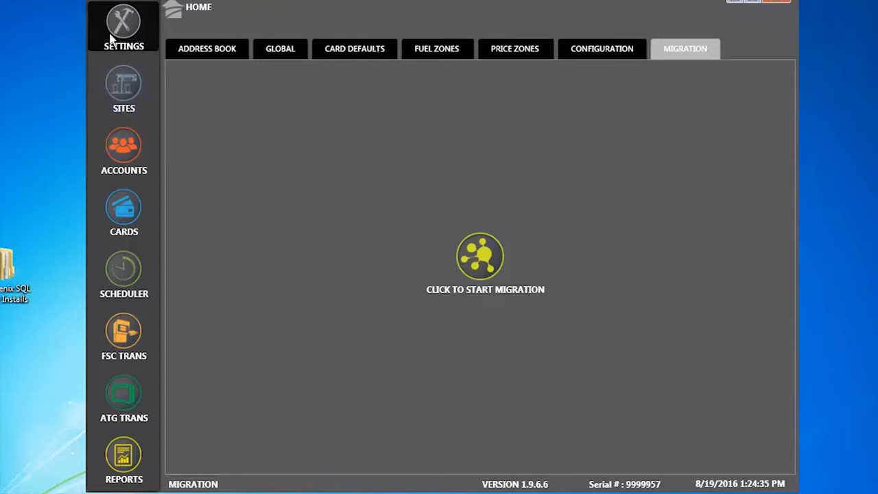
Load site 001 (ABC Oil), confirm its site manager, and view its FSC communication setup.
{"action": "left_click", "coordinate": [118, 85]}
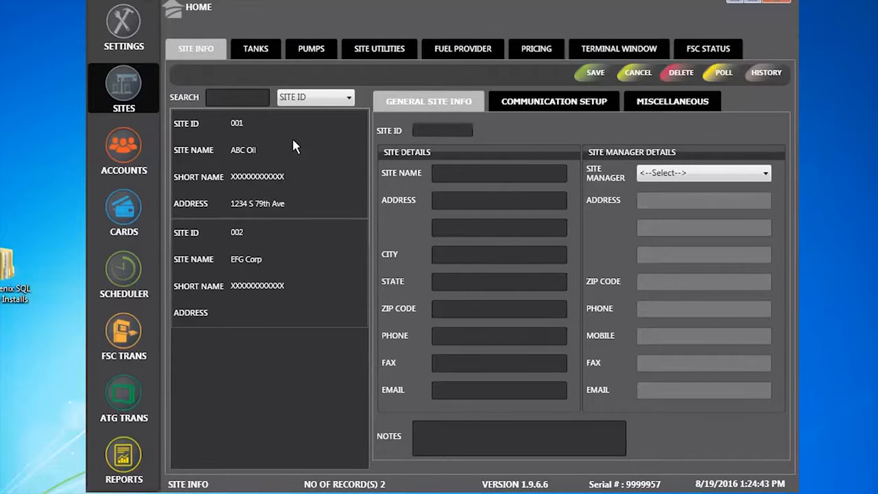
{"action": "left_click", "coordinate": [270, 141]}
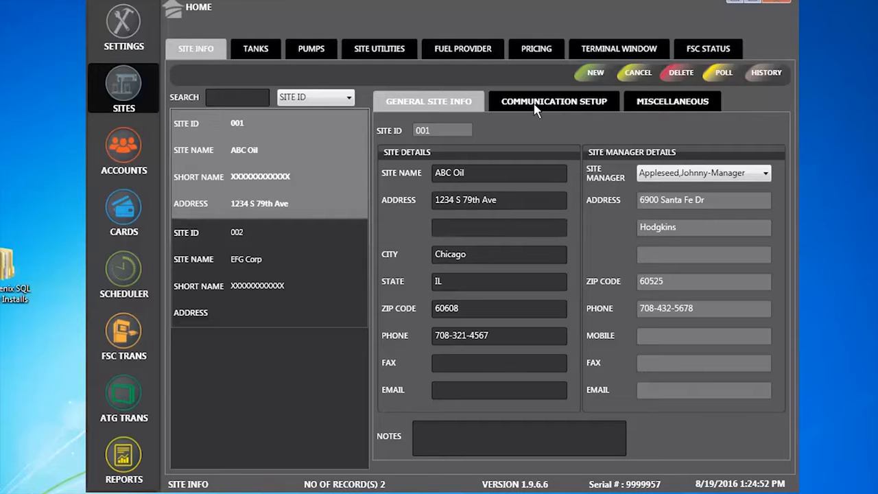
{"action": "left_click", "coordinate": [771, 175]}
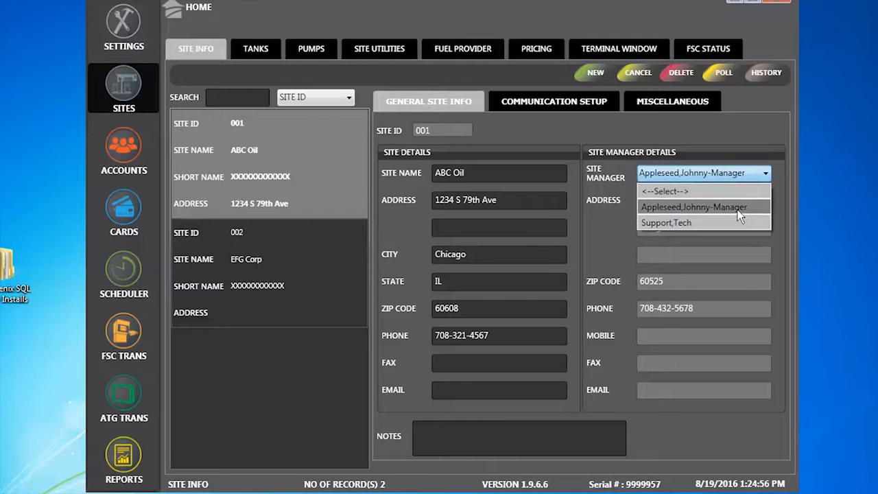
{"action": "left_click", "coordinate": [740, 207]}
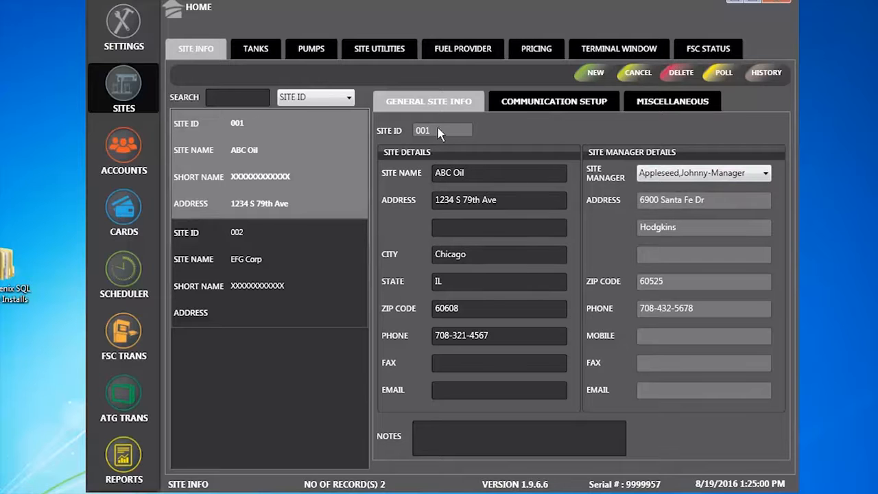
{"action": "left_click", "coordinate": [557, 102]}
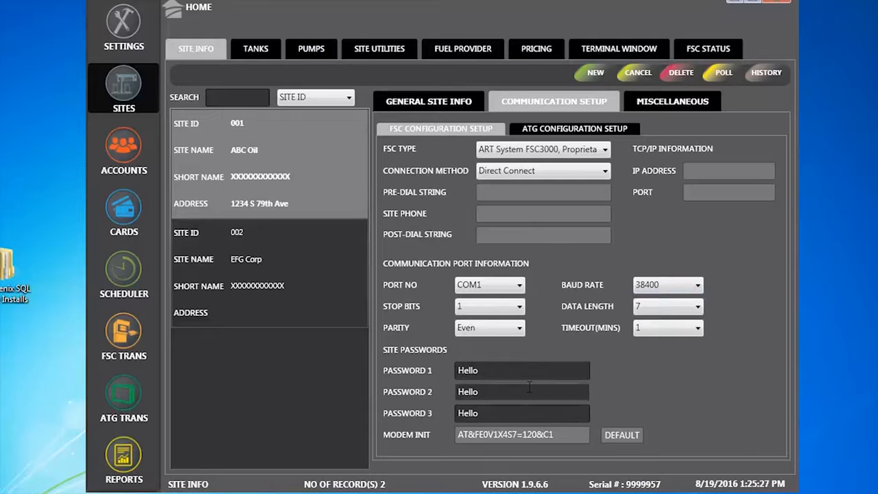
Focus site 001's Password 1 field, then show its Miscellaneous settings.
{"action": "left_click", "coordinate": [476, 371]}
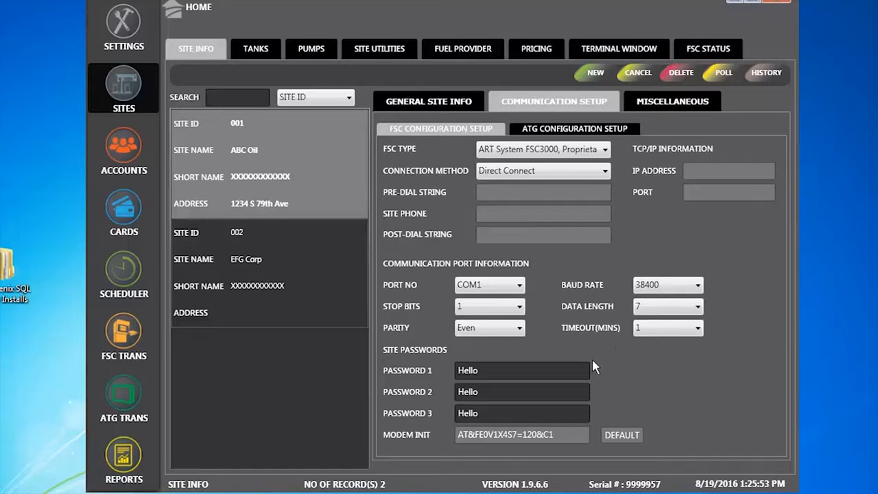
{"action": "left_click", "coordinate": [666, 102]}
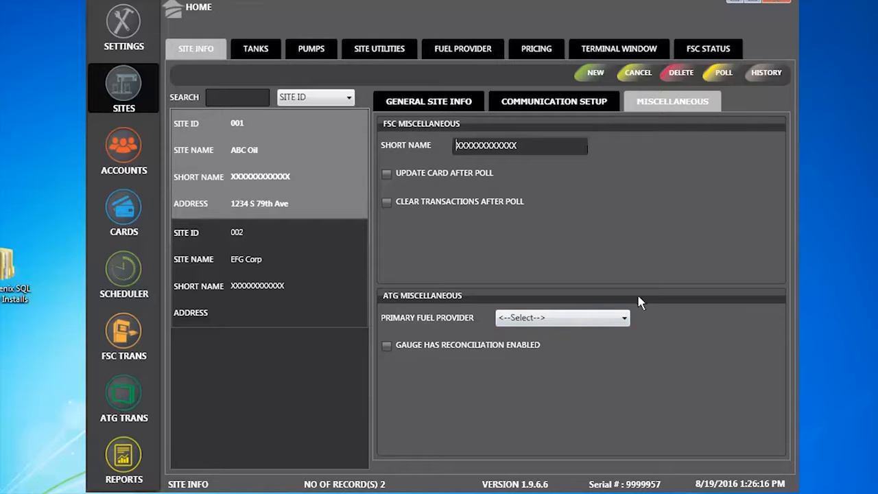
Set Cool GAS Products as site 001's primary fuel provider and save the record.
{"action": "left_click", "coordinate": [625, 319]}
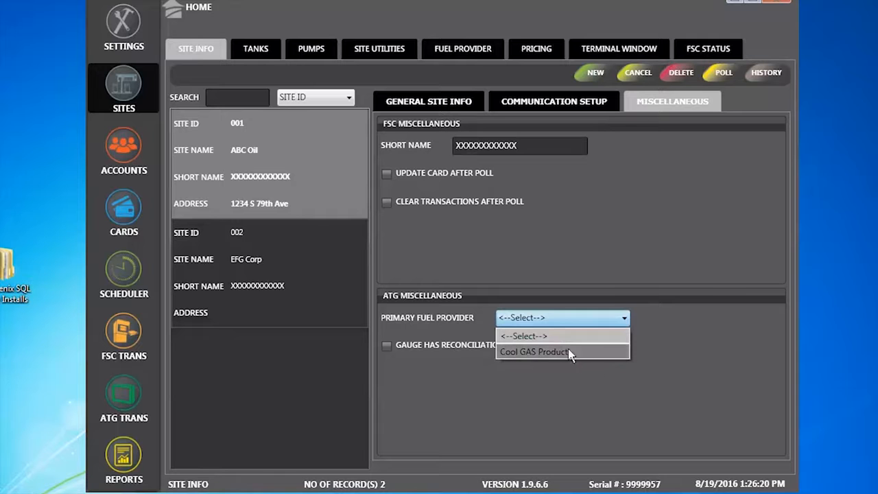
{"action": "left_click", "coordinate": [568, 352]}
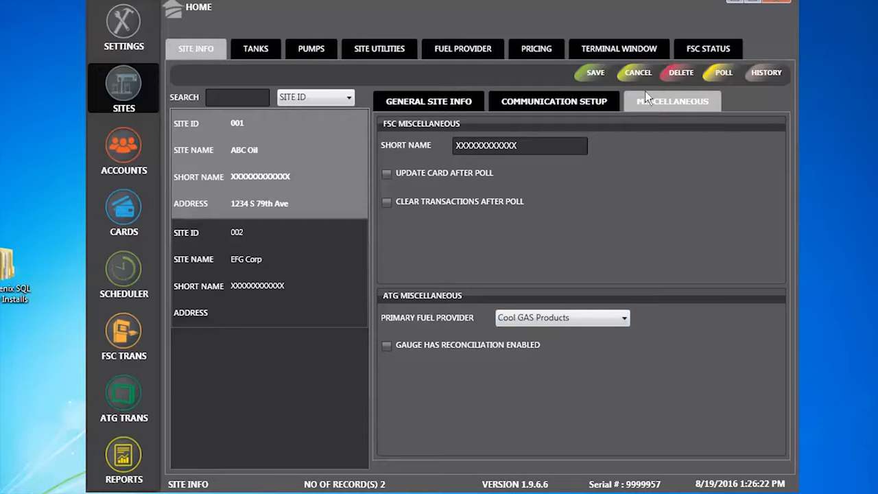
{"action": "left_click", "coordinate": [594, 73]}
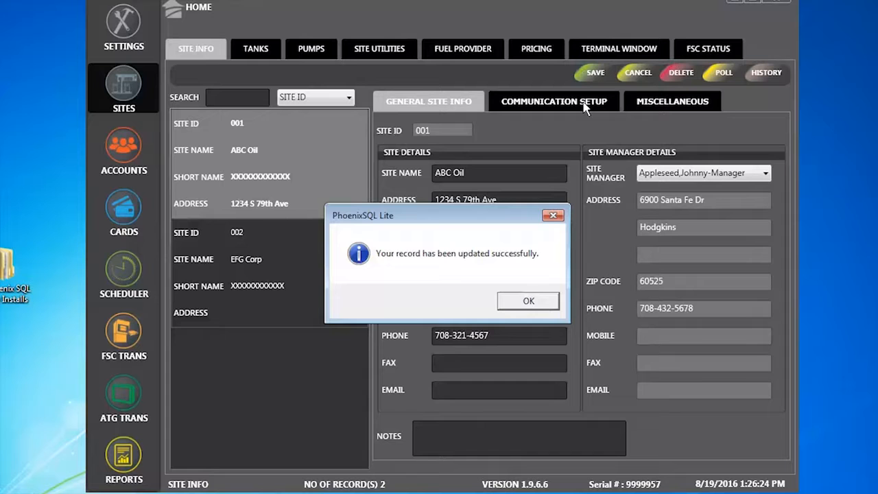
{"action": "left_click", "coordinate": [532, 301]}
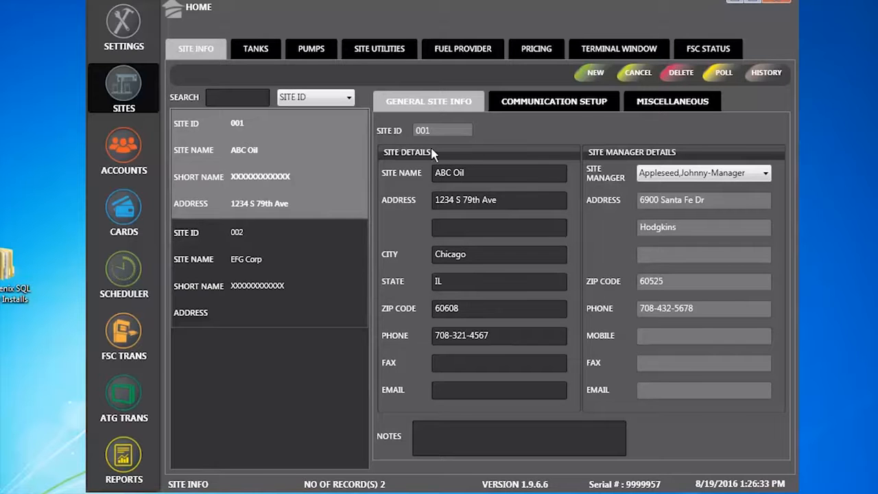
Check site 001's FSC and ATG gauge settings, then return to its Miscellaneous tab.
{"action": "left_click", "coordinate": [576, 103]}
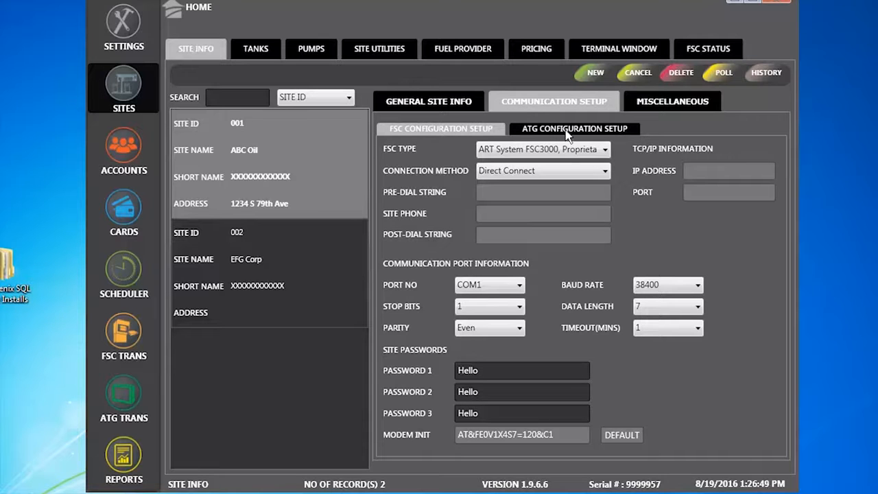
{"action": "left_click", "coordinate": [566, 130]}
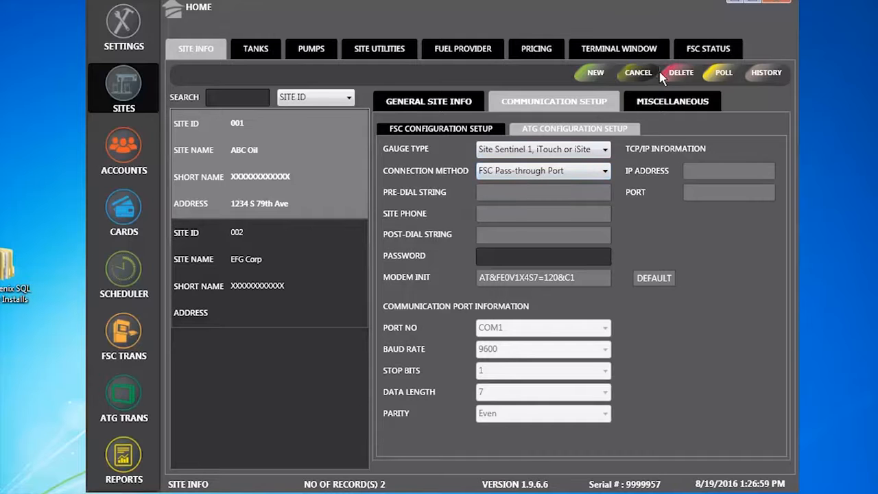
{"action": "left_click", "coordinate": [670, 101]}
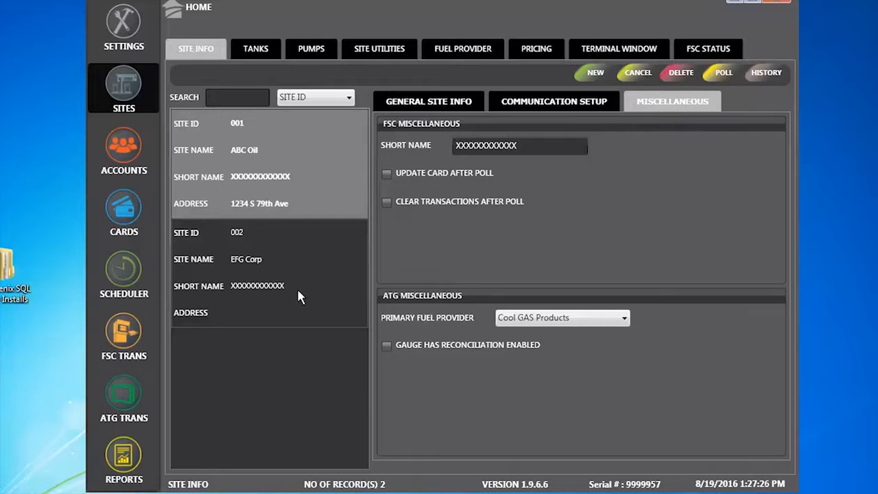
Load site 002 (EFG Corp), view its FSC and ATG settings, then open the Tanks page.
{"action": "left_click", "coordinate": [282, 259]}
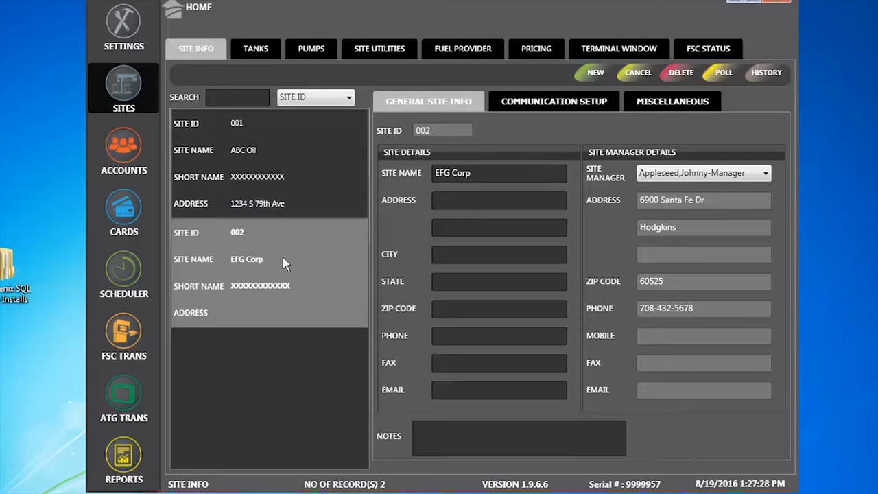
{"action": "left_click", "coordinate": [548, 101]}
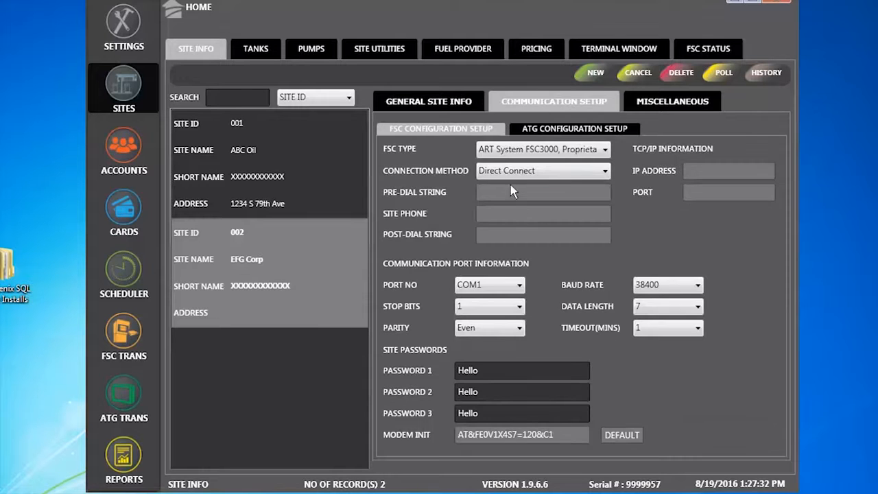
{"action": "left_click", "coordinate": [605, 129]}
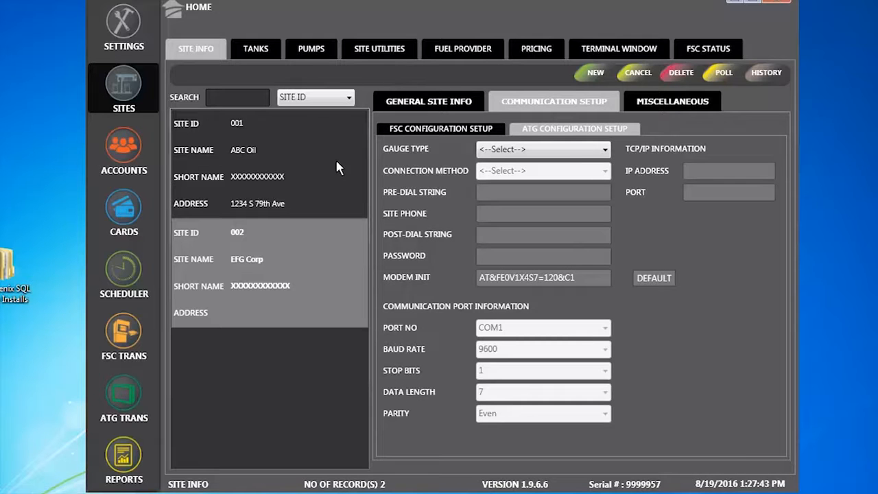
{"action": "left_click", "coordinate": [253, 46]}
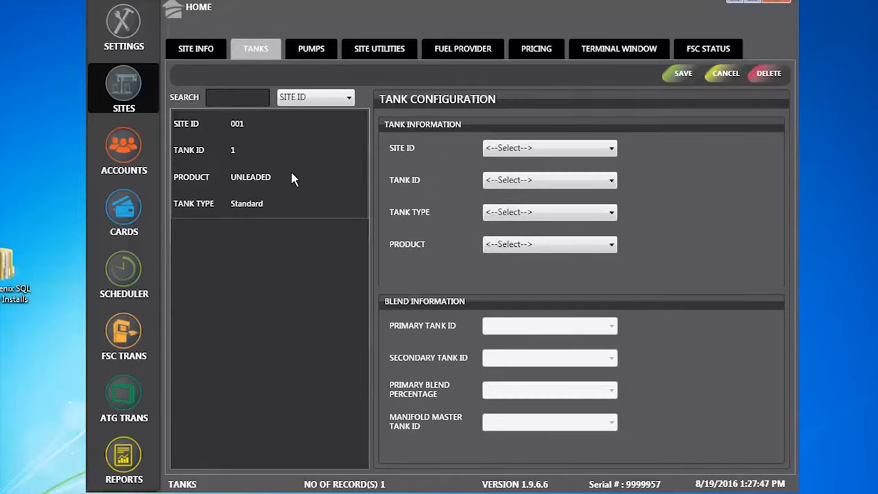
Load tank 1 (UNLEADED, Standard) at site 001, then open the Pumps page.
{"action": "left_click", "coordinate": [241, 155]}
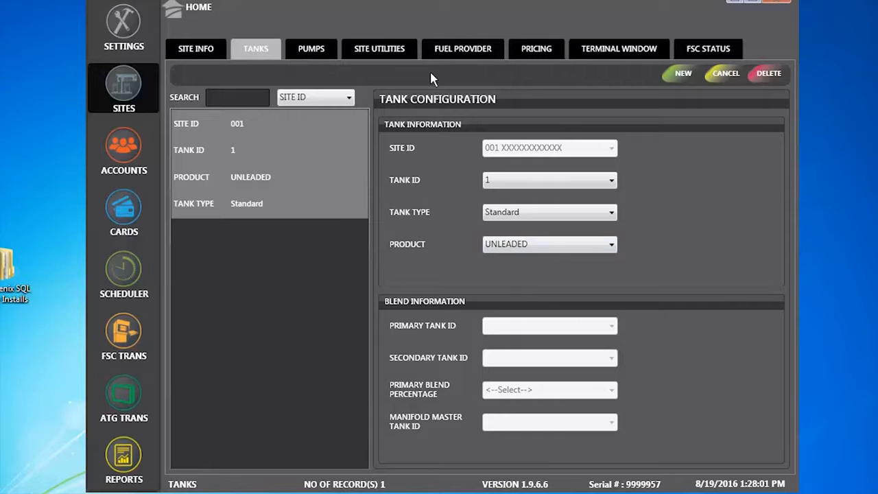
{"action": "left_click", "coordinate": [315, 48]}
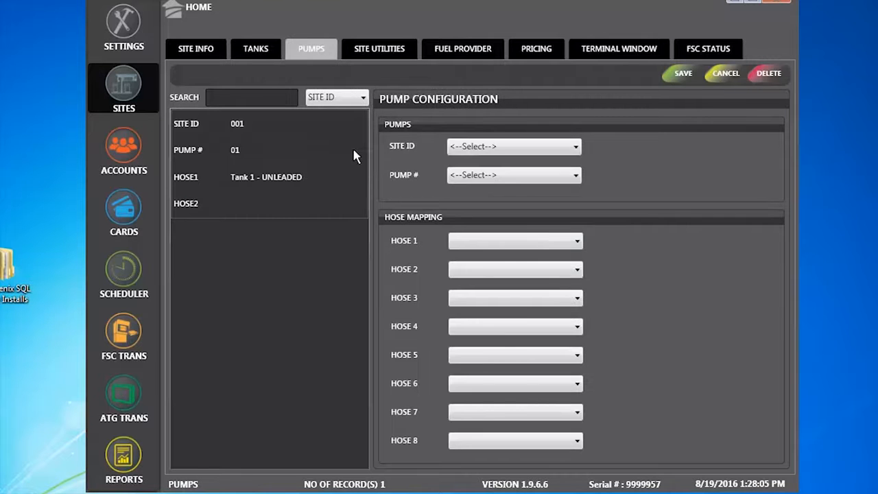
Load pump 01 at site 001, whose hose 1 maps to Tank 1 - UNLEADED.
{"action": "left_click", "coordinate": [333, 165]}
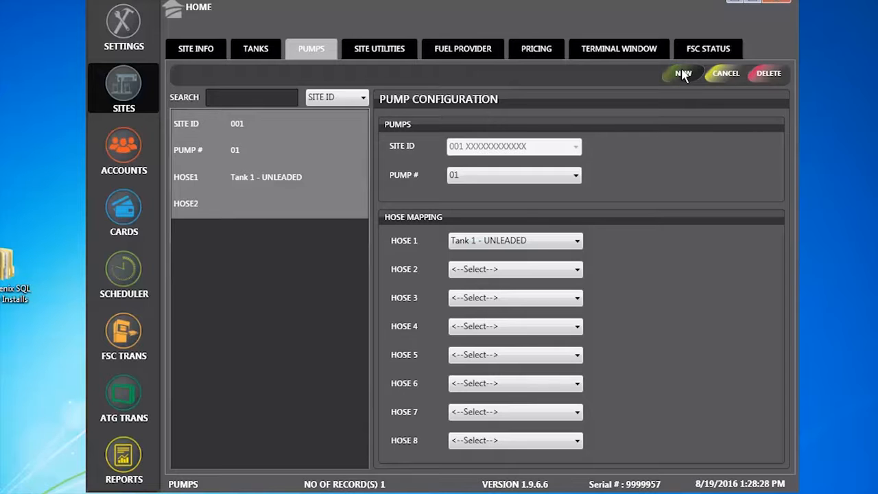
Add and save pump 02 for site 001, with hose 1 mapped to Tank 1 - UNLEADED.
{"action": "left_click", "coordinate": [683, 73]}
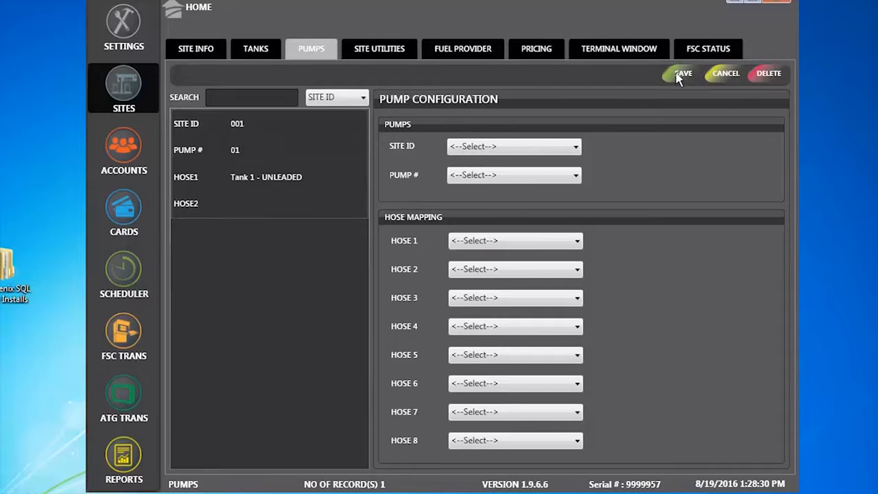
{"action": "left_click", "coordinate": [547, 147]}
{"action": "left_click", "coordinate": [501, 175]}
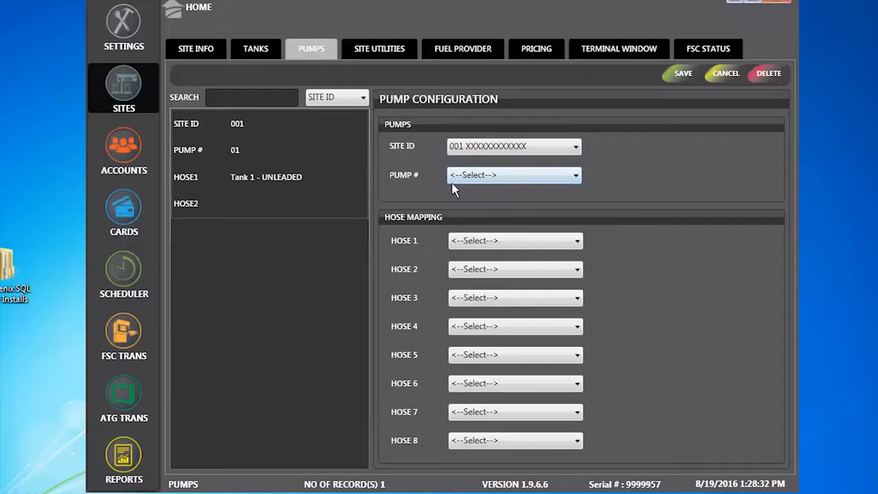
{"action": "left_click", "coordinate": [570, 175]}
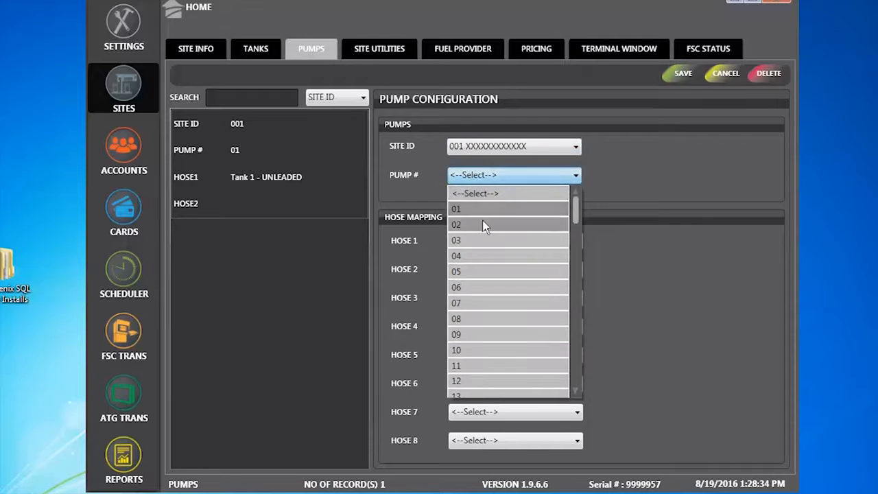
{"action": "left_click", "coordinate": [481, 224]}
{"action": "left_click", "coordinate": [559, 242]}
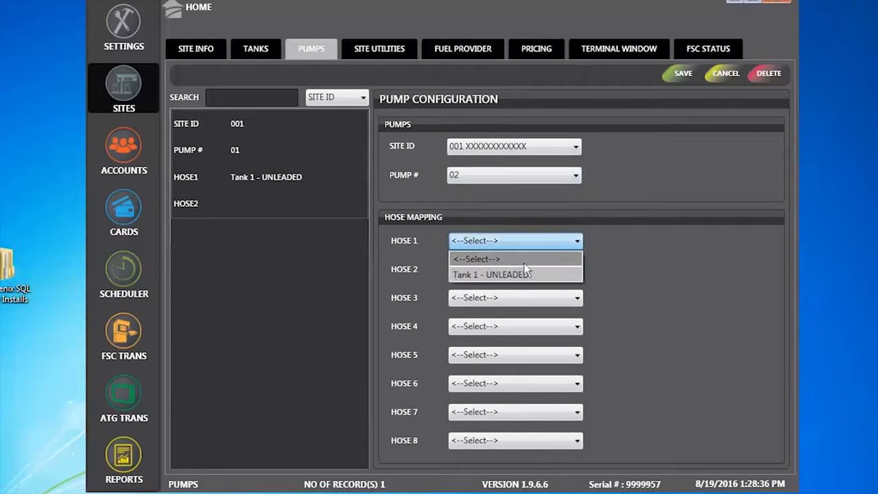
{"action": "left_click", "coordinate": [513, 274]}
{"action": "left_click", "coordinate": [681, 74]}
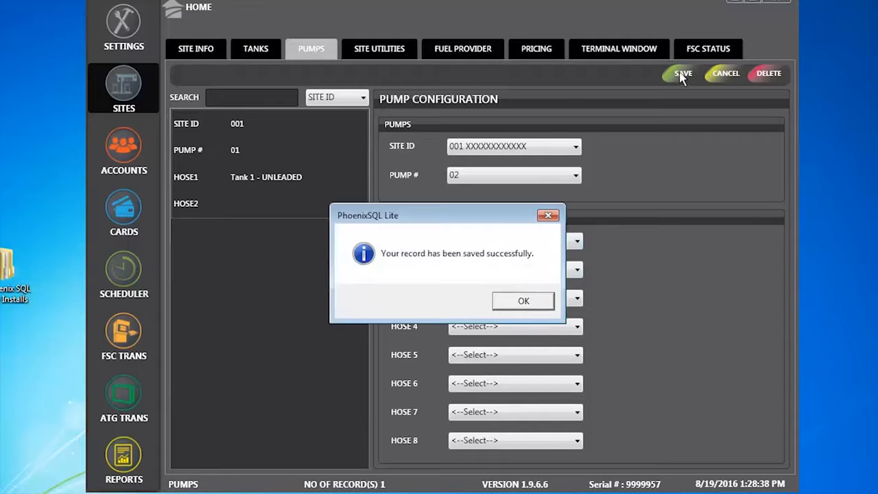
{"action": "left_click", "coordinate": [516, 302]}
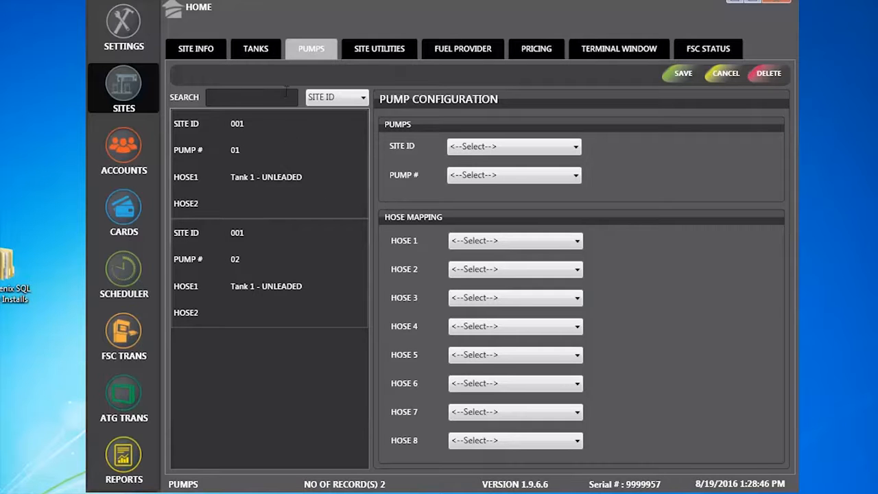
Review the tank and pump configurations, then bring up Site Utilities.
{"action": "left_click", "coordinate": [265, 50]}
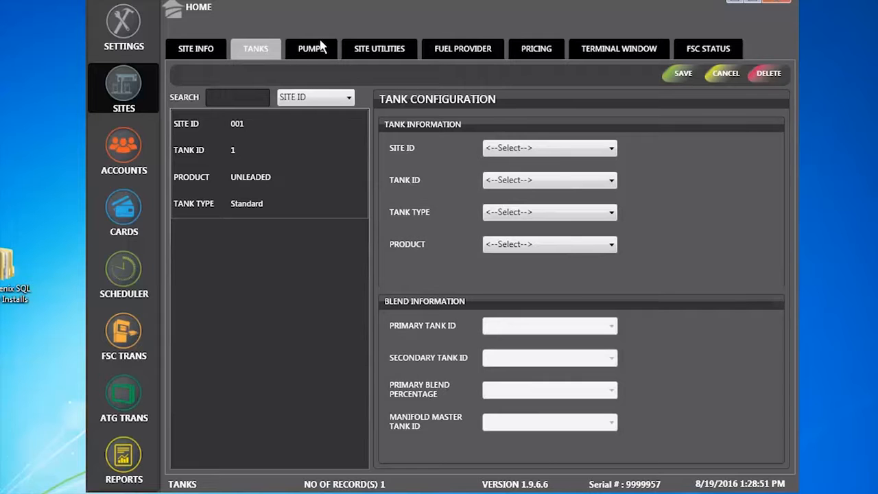
{"action": "left_click", "coordinate": [320, 45]}
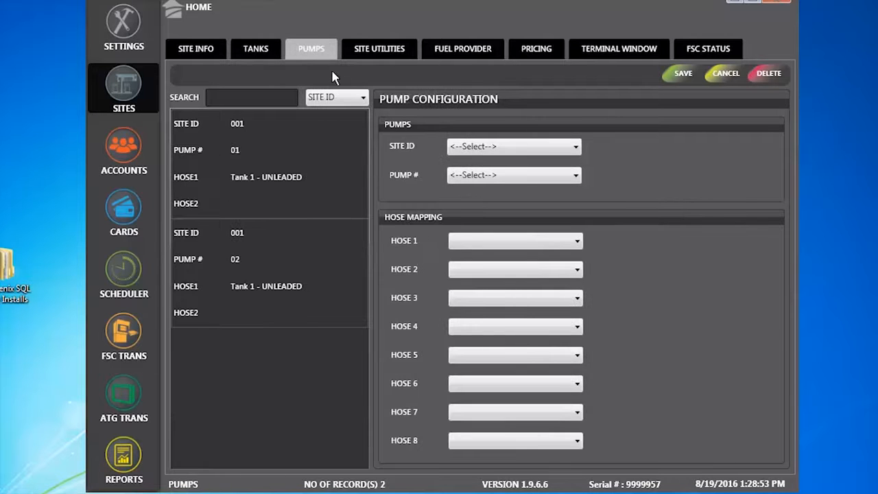
{"action": "left_click", "coordinate": [375, 49]}
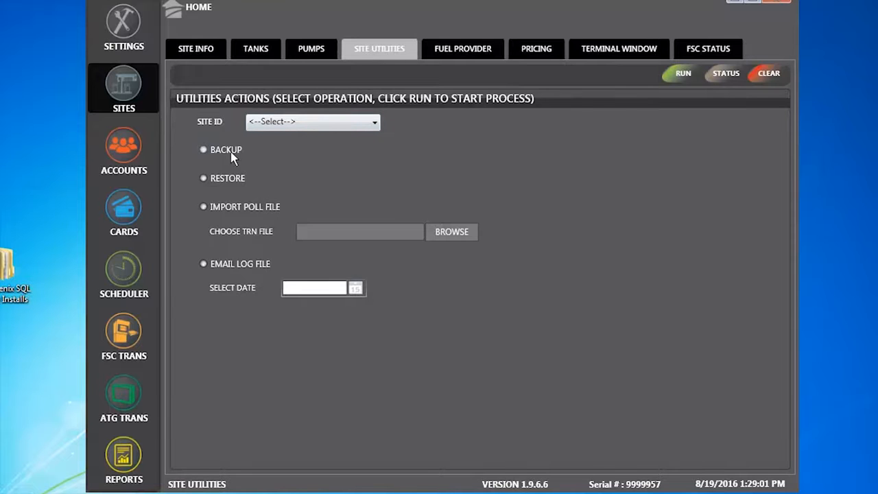
Select site 001 in Site Utilities and choose the Import Poll File operation instead of Backup.
{"action": "left_click", "coordinate": [376, 123]}
{"action": "left_click", "coordinate": [316, 156]}
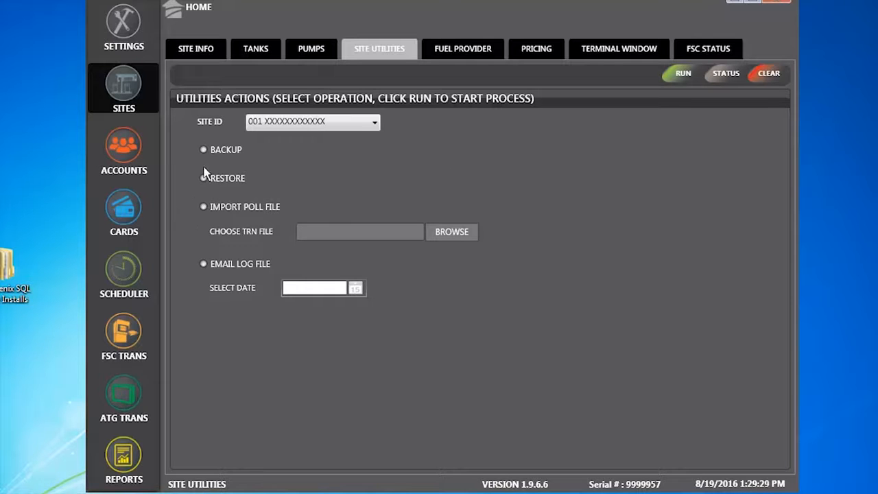
{"action": "left_click", "coordinate": [240, 155]}
{"action": "left_click", "coordinate": [267, 208]}
{"action": "left_click", "coordinate": [203, 207]}
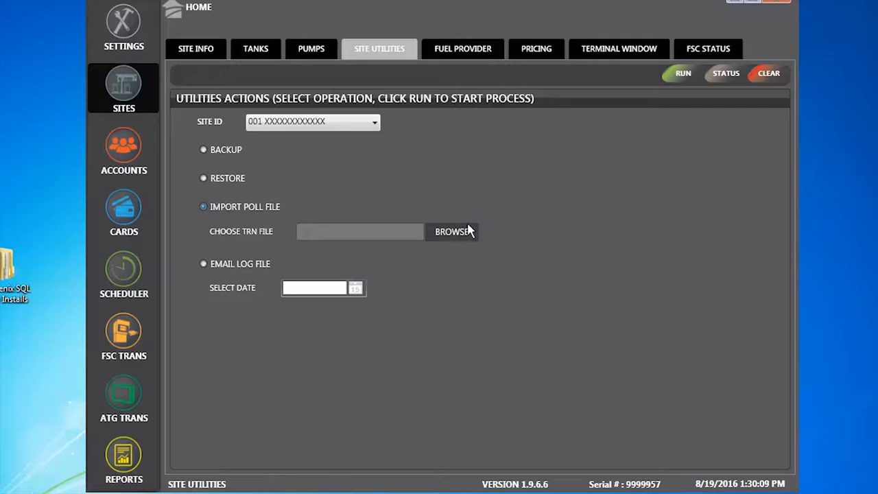
Switch the utility to Email Log File without picking a date, then go to Fuel Provider configuration.
{"action": "left_click", "coordinate": [471, 229]}
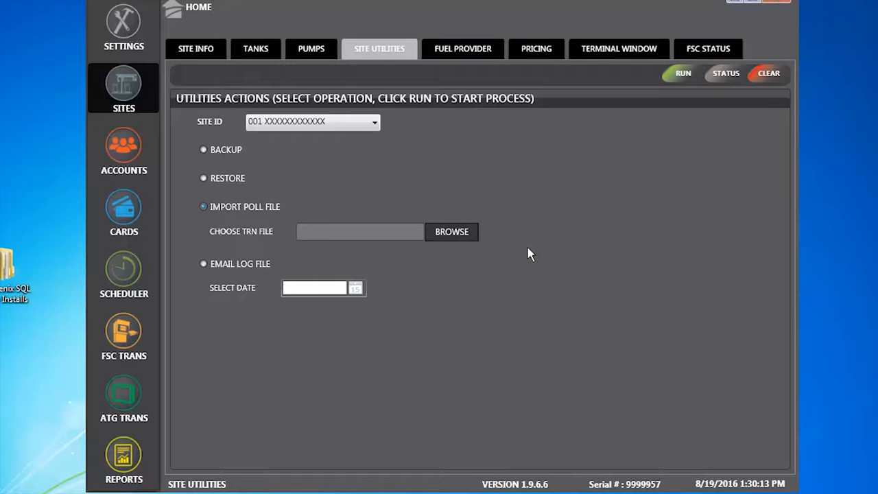
{"action": "left_click", "coordinate": [205, 264]}
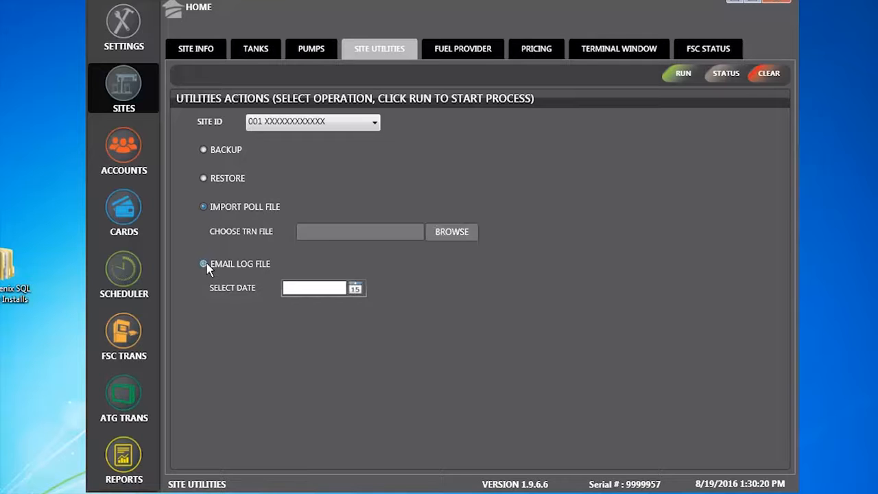
{"action": "left_click", "coordinate": [356, 289]}
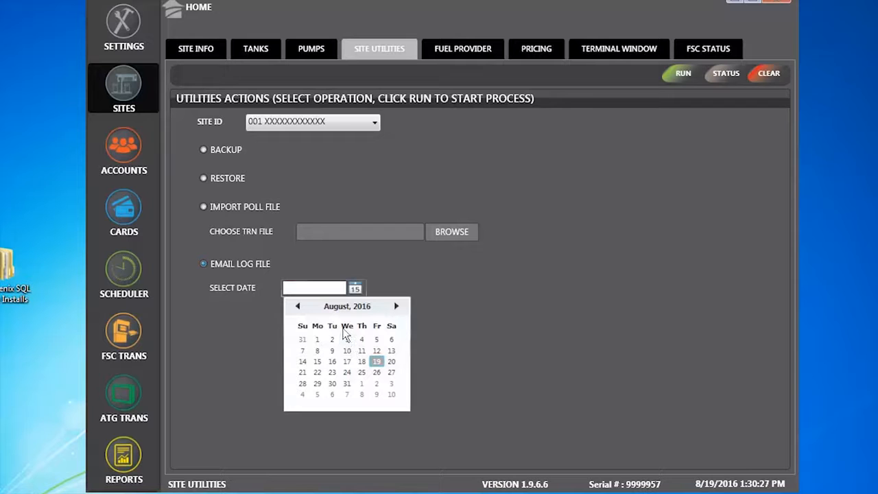
{"action": "left_click", "coordinate": [520, 318]}
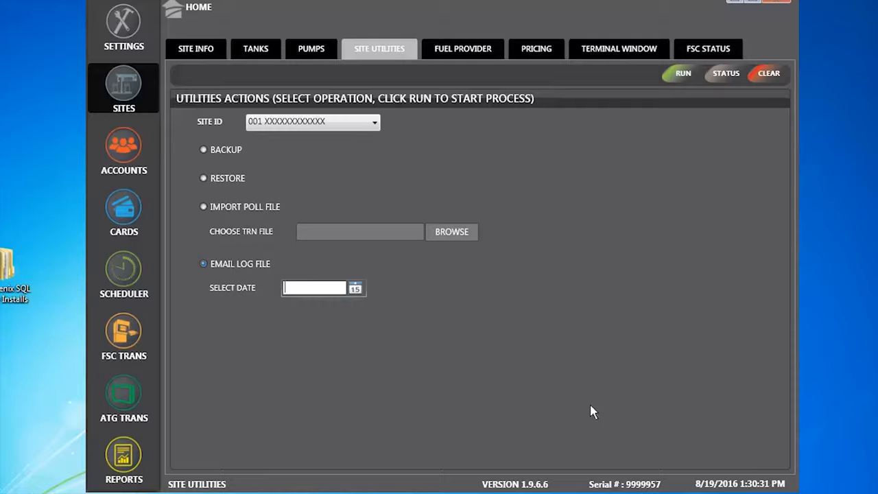
{"action": "left_click", "coordinate": [464, 51]}
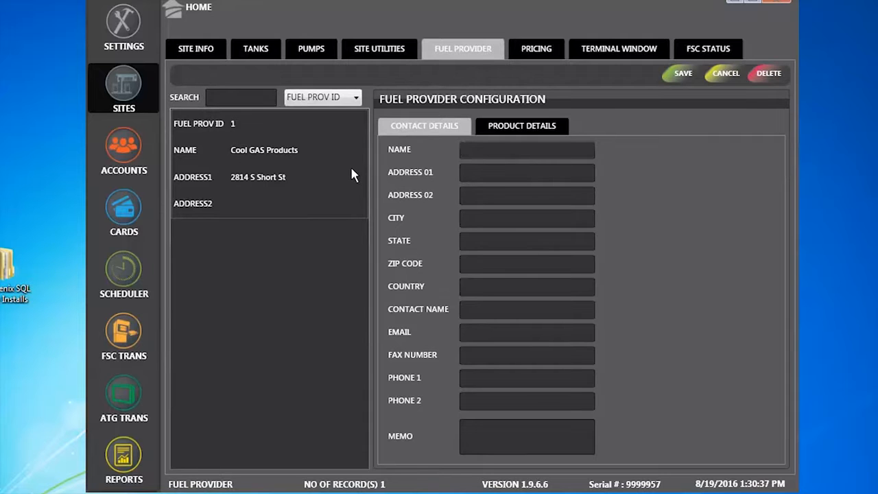
Load the Cool GAS Products record and view its product details, then go to zone pricing.
{"action": "left_click", "coordinate": [282, 166]}
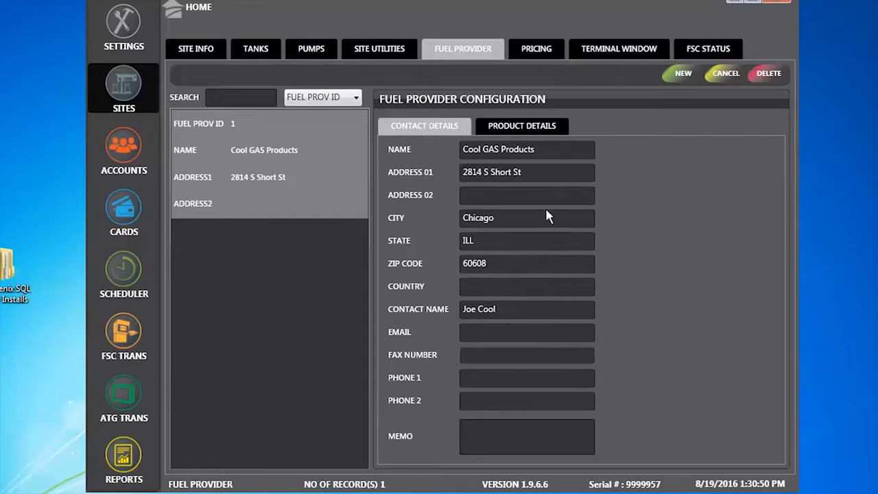
{"action": "left_click", "coordinate": [543, 129]}
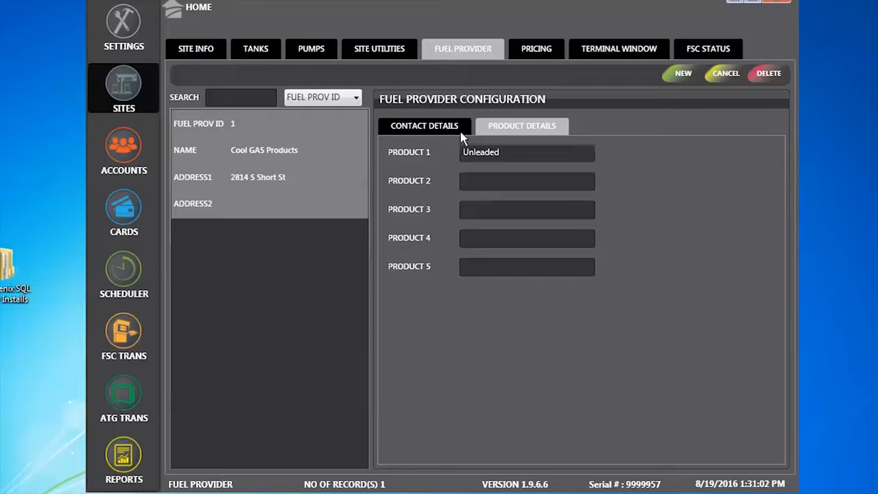
{"action": "left_click", "coordinate": [537, 50]}
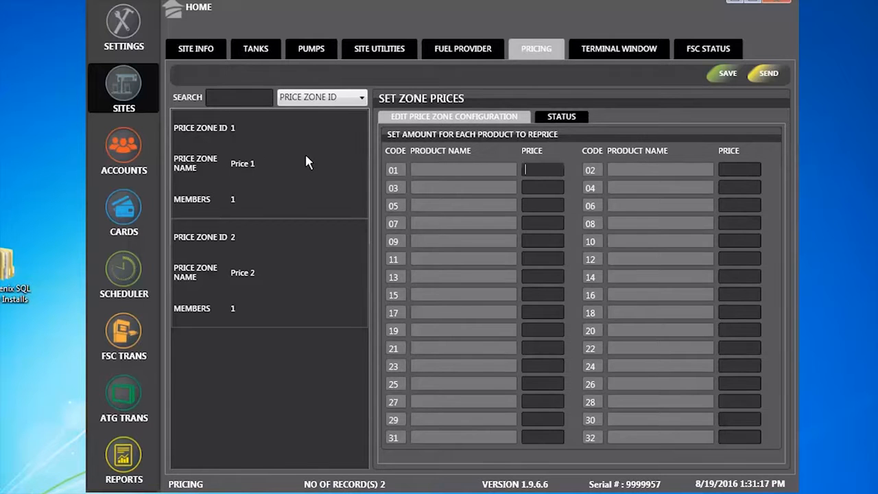
Set price zone Price 1's UNLEADED price to 1.259 and save it.
{"action": "left_click", "coordinate": [205, 162]}
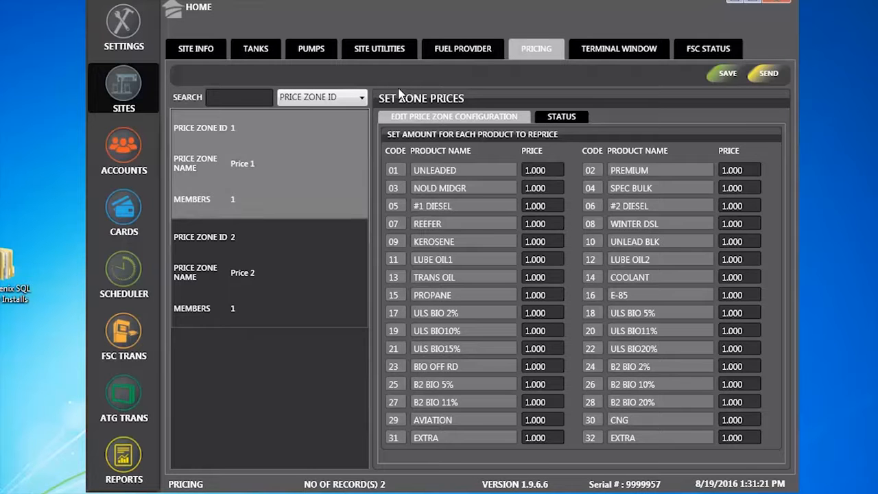
{"action": "left_click_drag", "start_coordinate": [554, 173], "coordinate": [494, 170]}
{"action": "type", "text": "1.259"}
{"action": "left_click", "coordinate": [725, 74]}
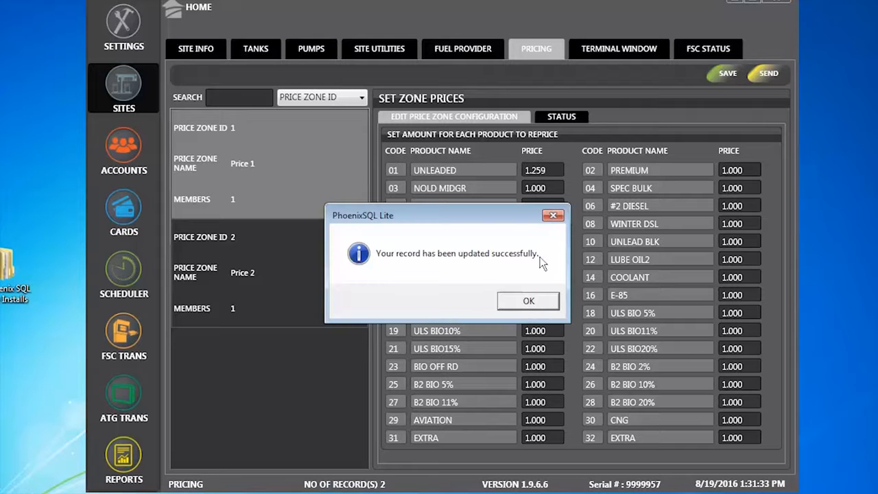
{"action": "left_click", "coordinate": [538, 306]}
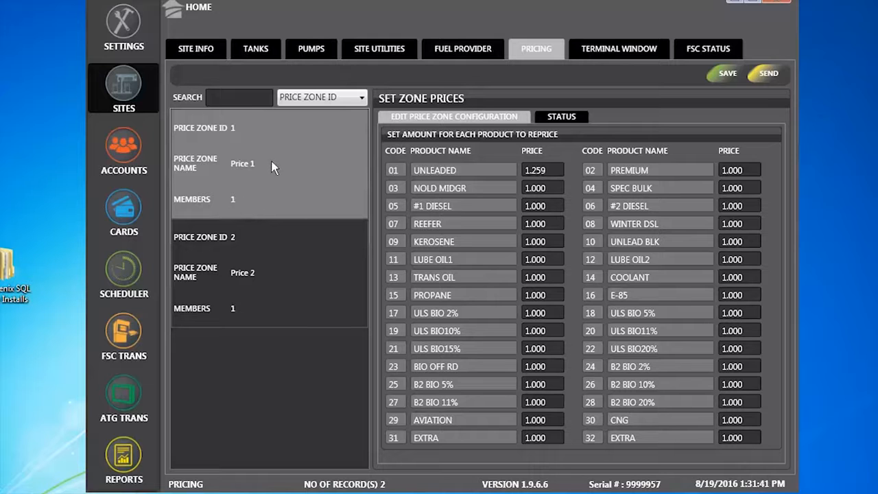
Change price zone Price 2's UNLEADED price to 1.599 and save it.
{"action": "left_click", "coordinate": [230, 272]}
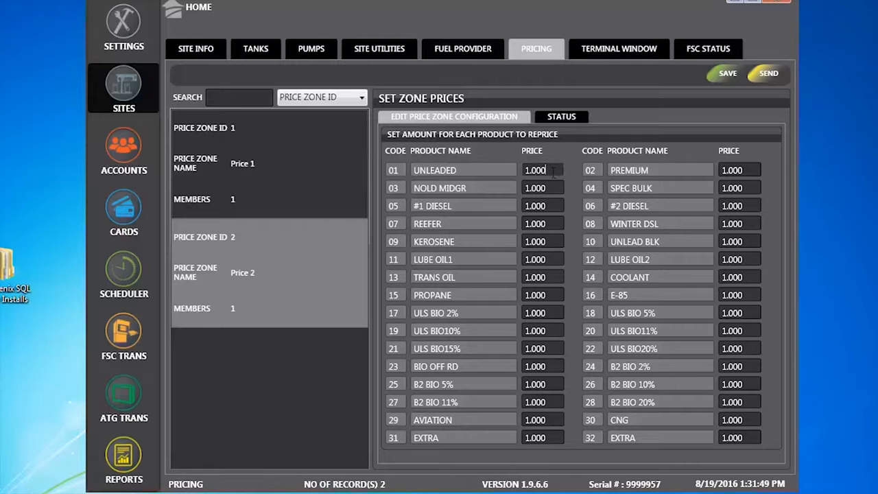
{"action": "left_click_drag", "start_coordinate": [553, 173], "coordinate": [511, 177]}
{"action": "type", "text": "1.599"}
{"action": "left_click", "coordinate": [726, 73]}
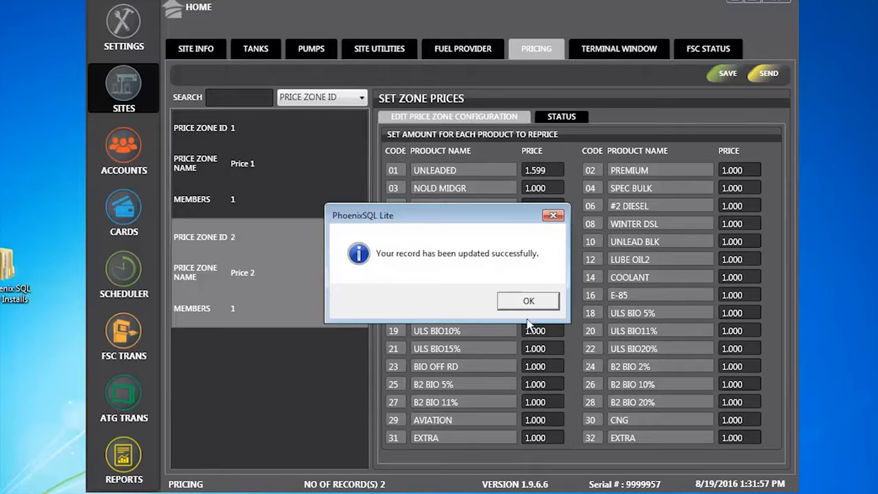
{"action": "left_click", "coordinate": [529, 302]}
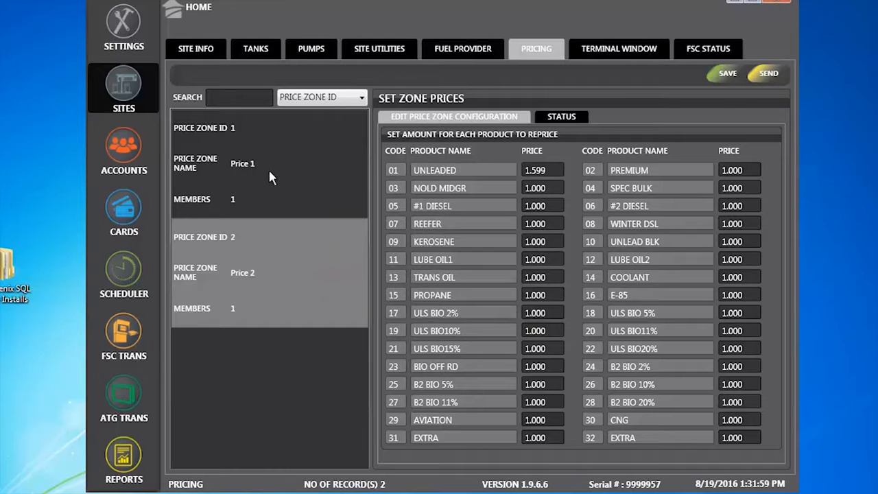
Send the prices for price zones Price 1 and Price 2 to their sites.
{"action": "left_click", "coordinate": [270, 174]}
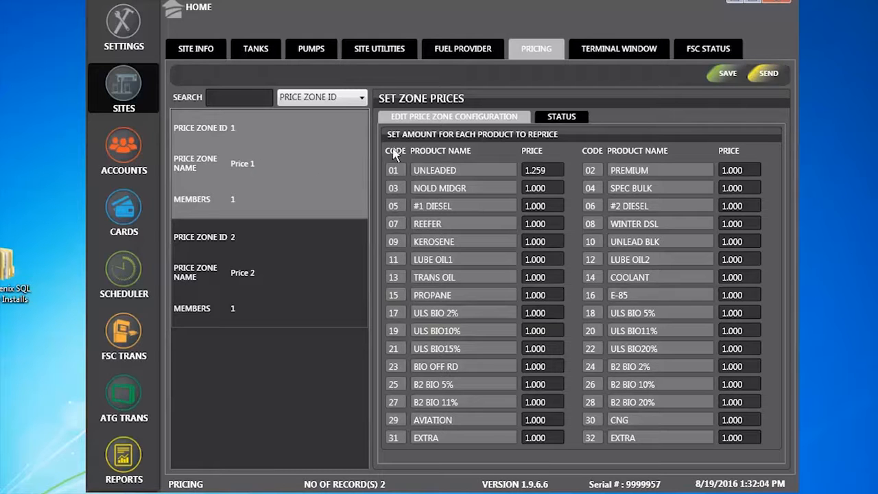
{"action": "left_click", "coordinate": [768, 75]}
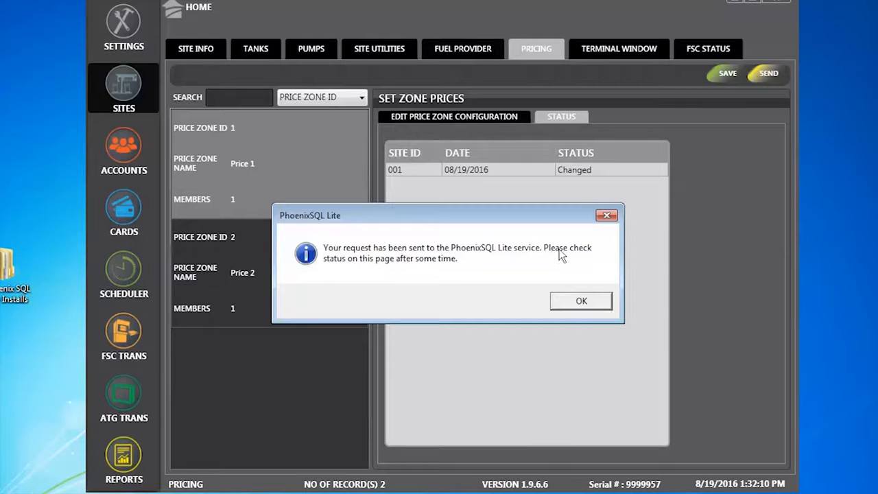
{"action": "left_click", "coordinate": [584, 299]}
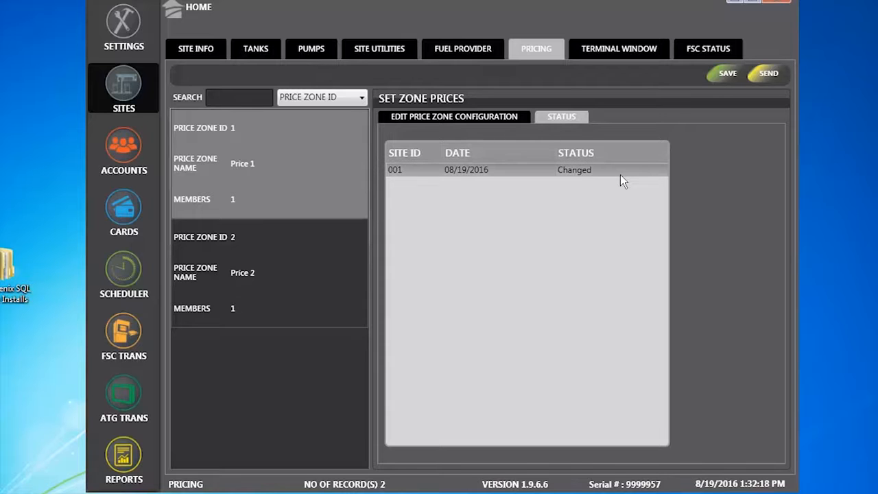
{"action": "left_click", "coordinate": [262, 300]}
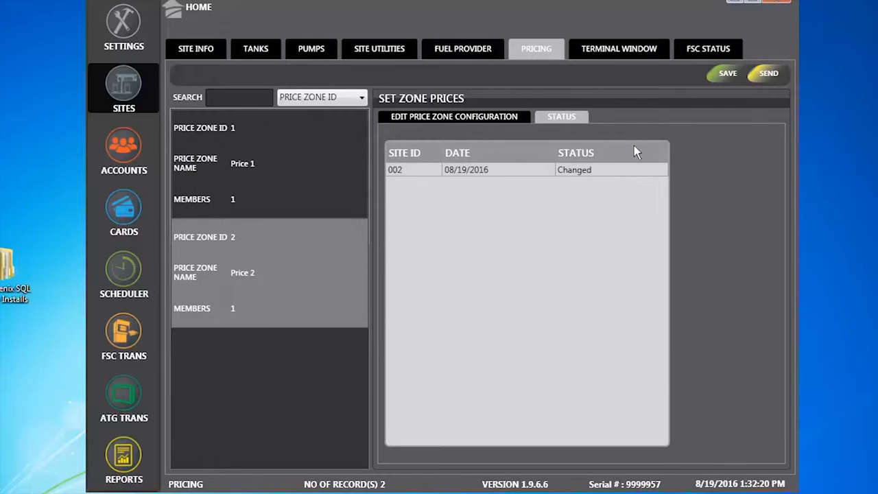
{"action": "left_click", "coordinate": [770, 74]}
{"action": "left_click", "coordinate": [567, 298]}
Check the send status of both price zones, which shows Fail.
{"action": "left_click", "coordinate": [316, 169]}
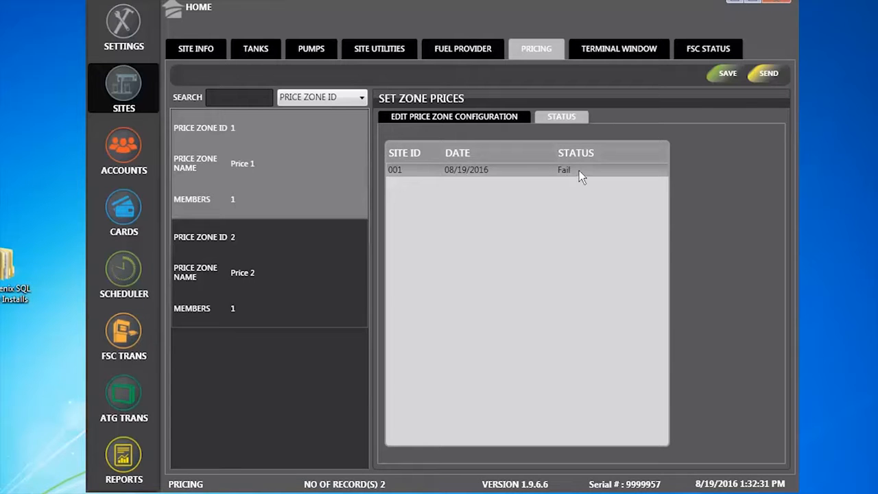
{"action": "left_click", "coordinate": [242, 277]}
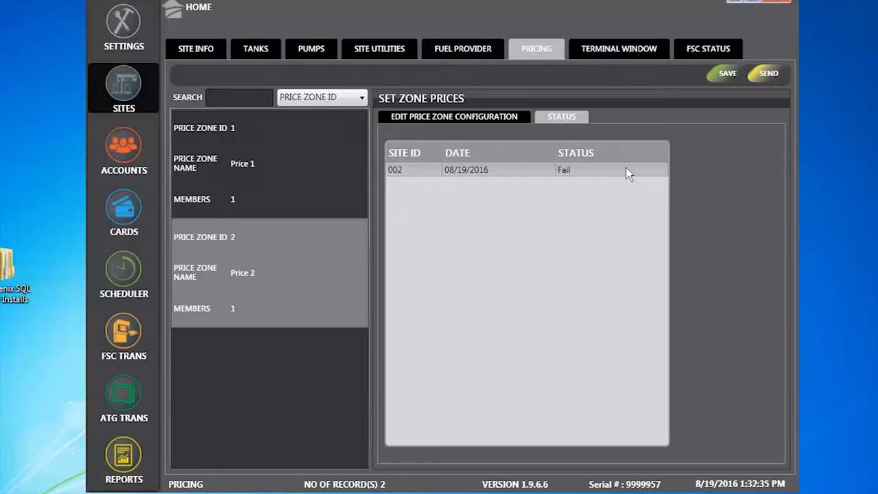
{"action": "left_click", "coordinate": [303, 164]}
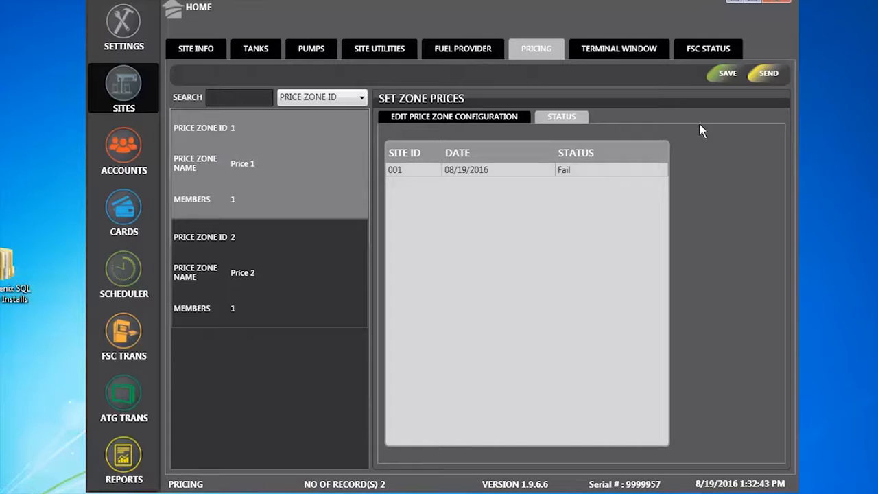
Open the Terminal Window and select site 001 over the COM (DEFAULT) connection.
{"action": "left_click", "coordinate": [615, 53]}
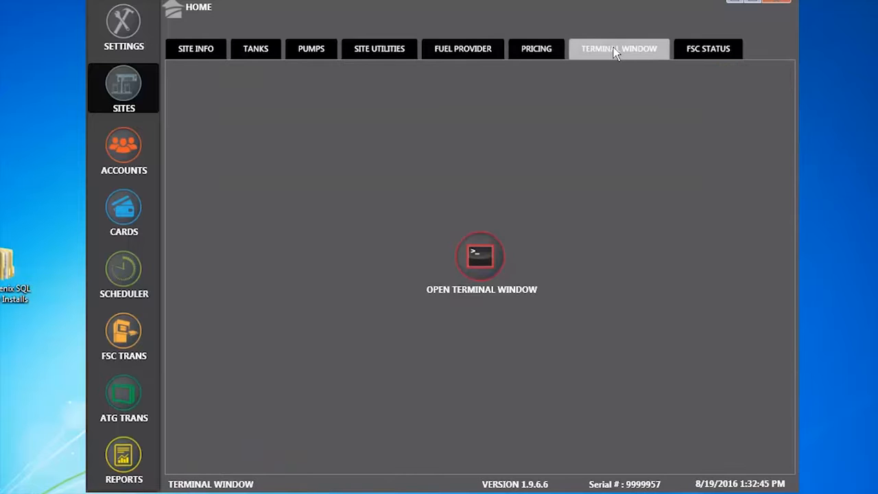
{"action": "left_click", "coordinate": [480, 256]}
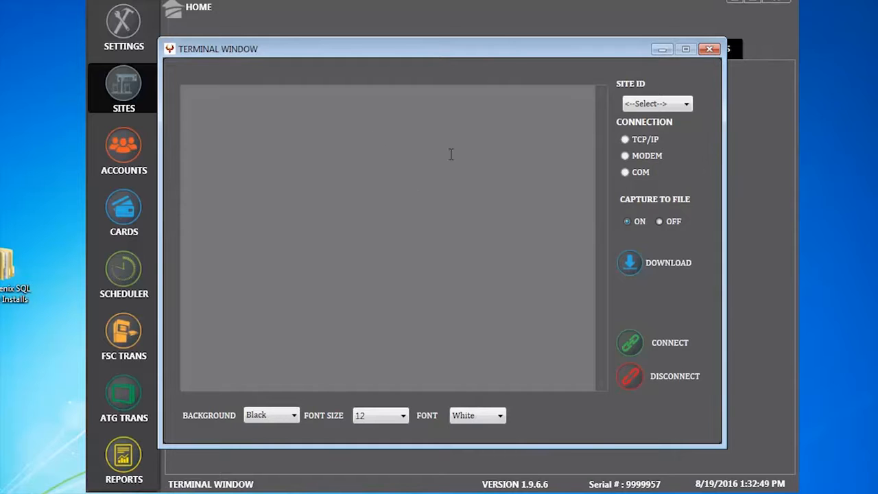
{"action": "left_click", "coordinate": [686, 104]}
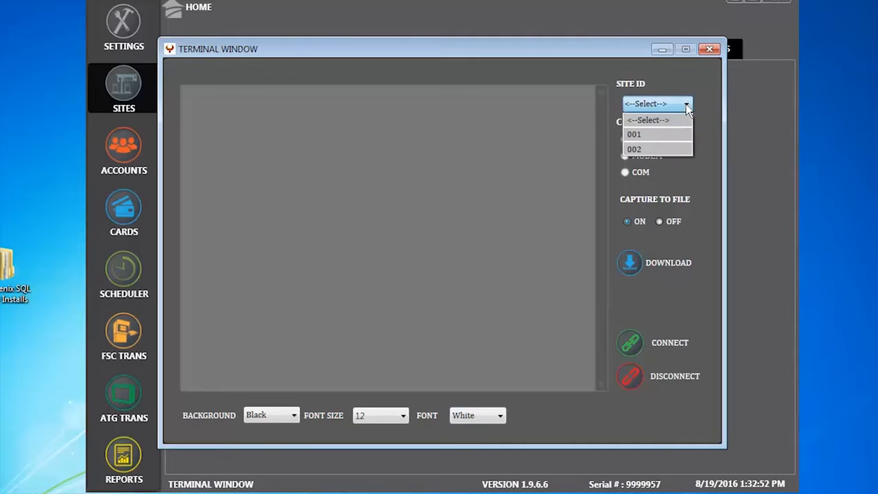
{"action": "left_click", "coordinate": [664, 135]}
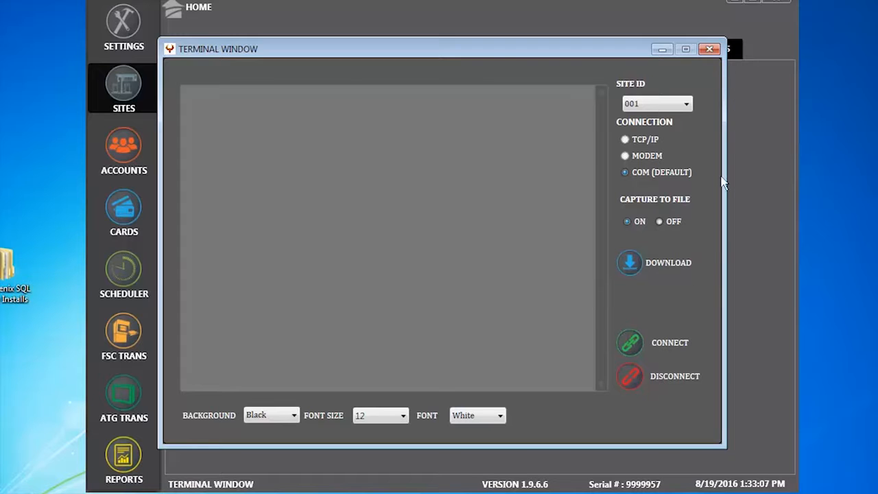
Close the Terminal Window dialog and switch to the FSC STATUS tab for the site.
{"action": "left_click", "coordinate": [710, 50]}
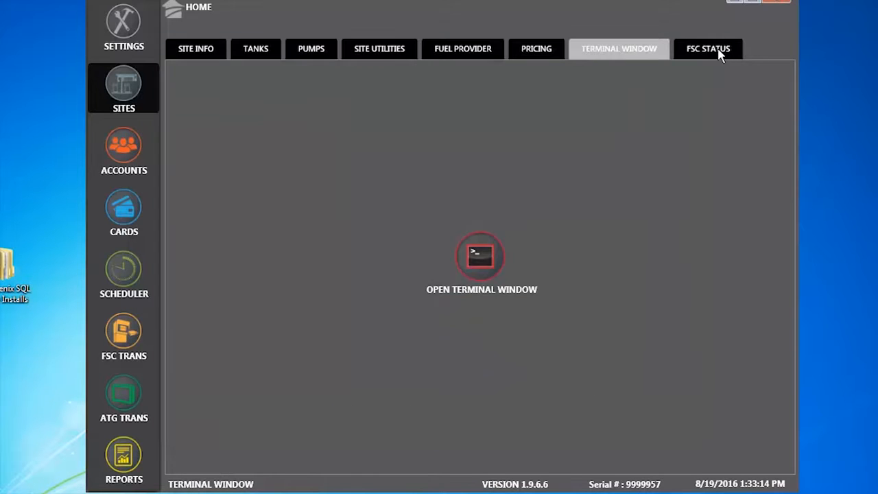
{"action": "left_click", "coordinate": [720, 52]}
{"action": "left_click", "coordinate": [482, 264]}
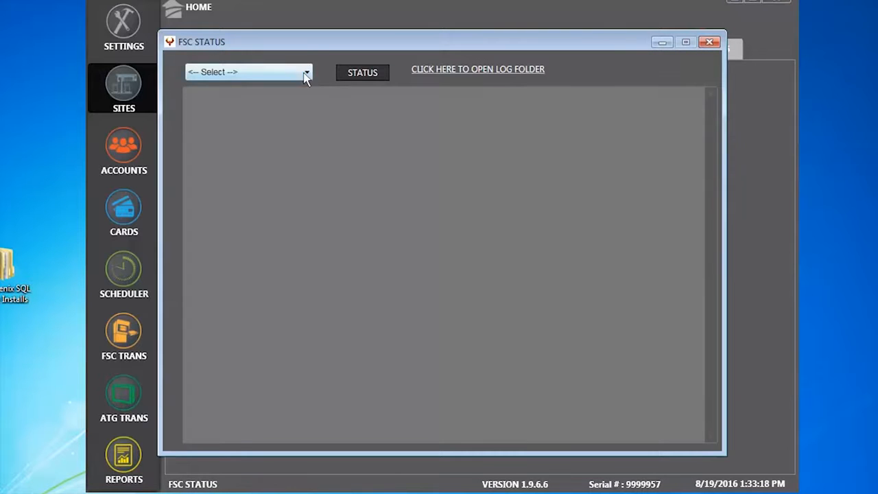
{"action": "left_click", "coordinate": [305, 73]}
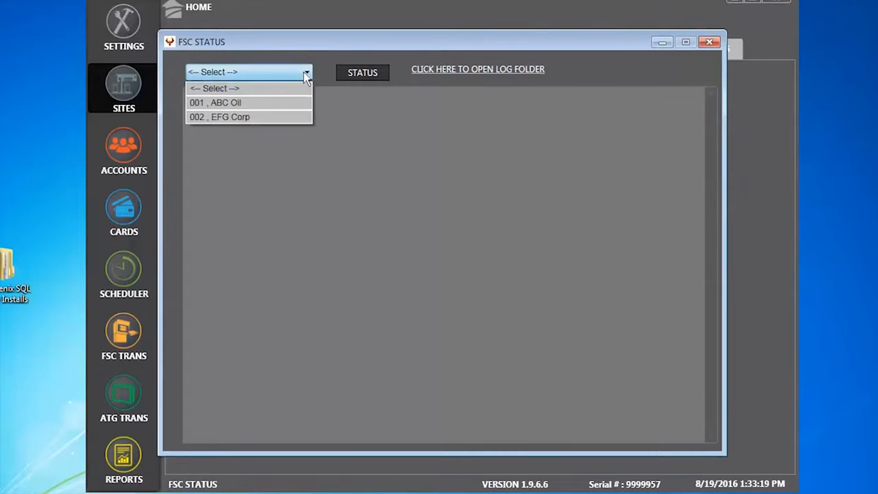
{"action": "left_click", "coordinate": [247, 102]}
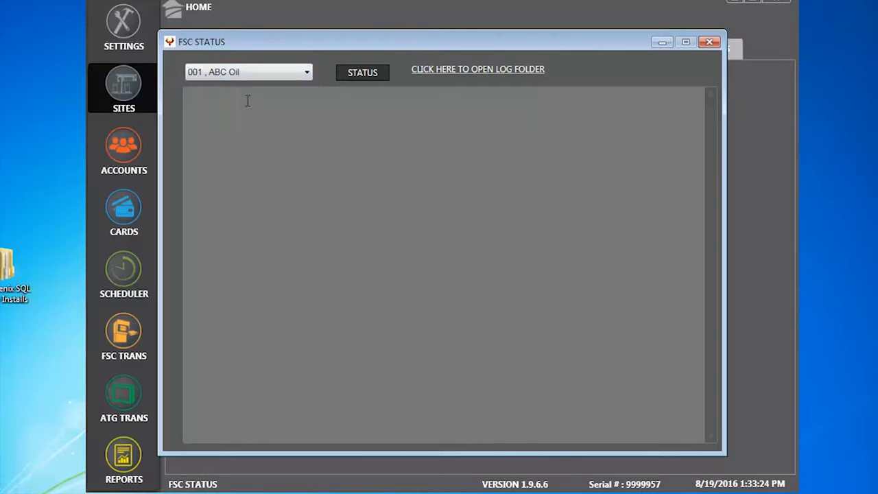
{"action": "left_click", "coordinate": [376, 73]}
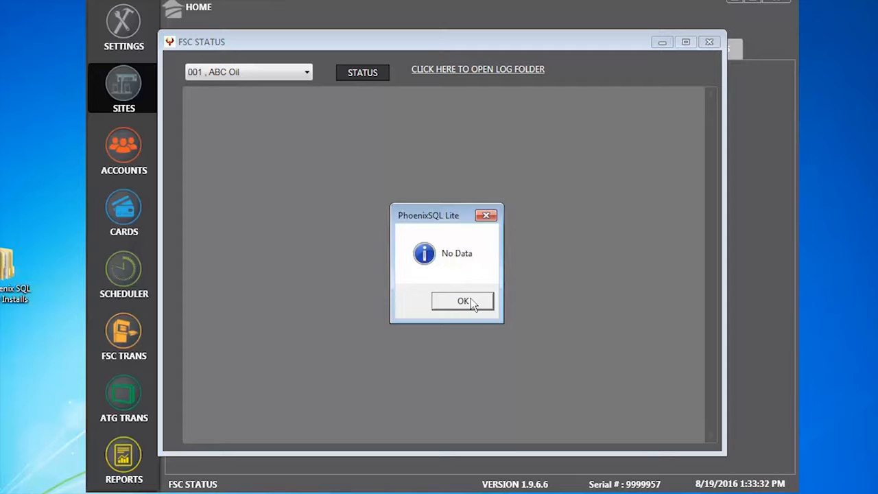
{"action": "left_click", "coordinate": [471, 303]}
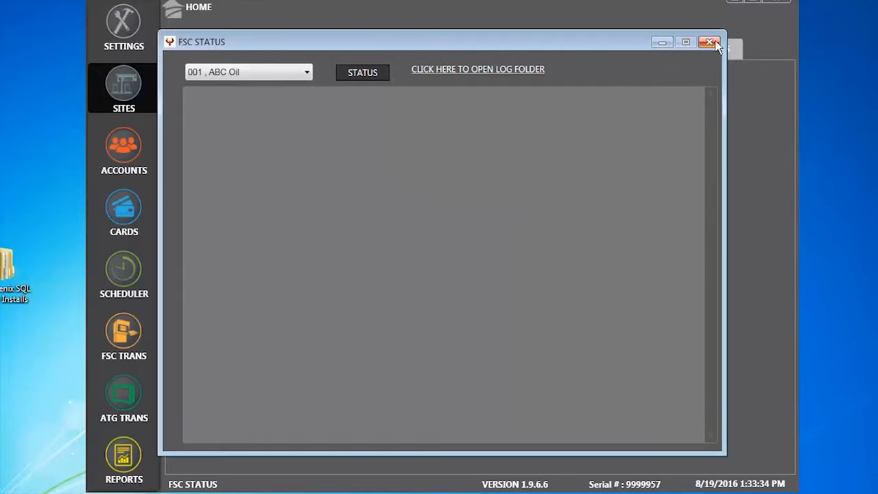
{"action": "left_click", "coordinate": [709, 41]}
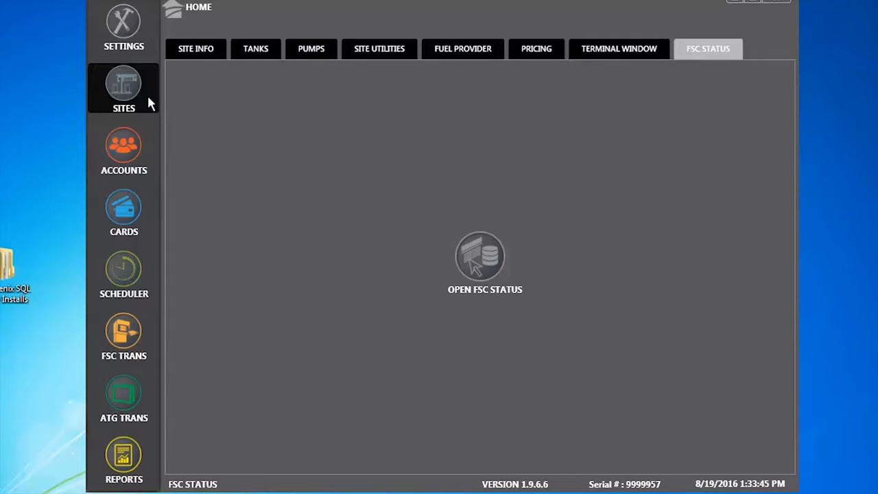
Review the G1000 Over Road account and its FSC Account restrictions, then select the Global Card account.
{"action": "left_click", "coordinate": [130, 156]}
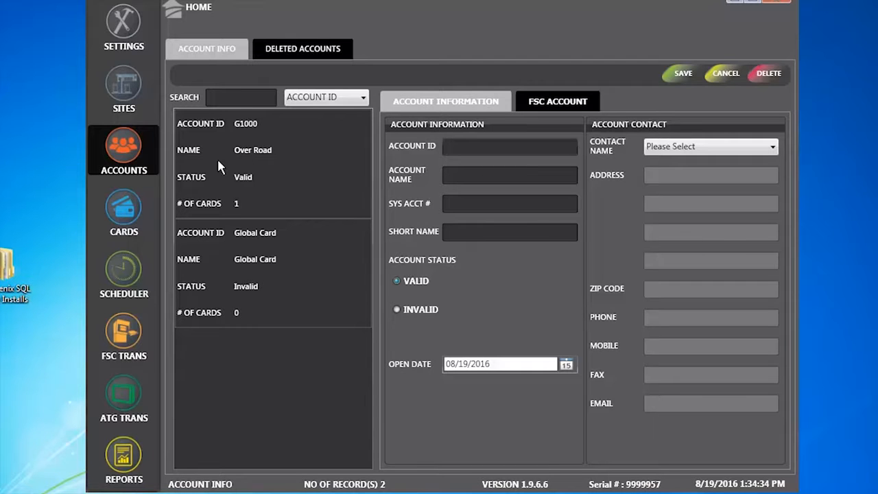
{"action": "left_click", "coordinate": [218, 163]}
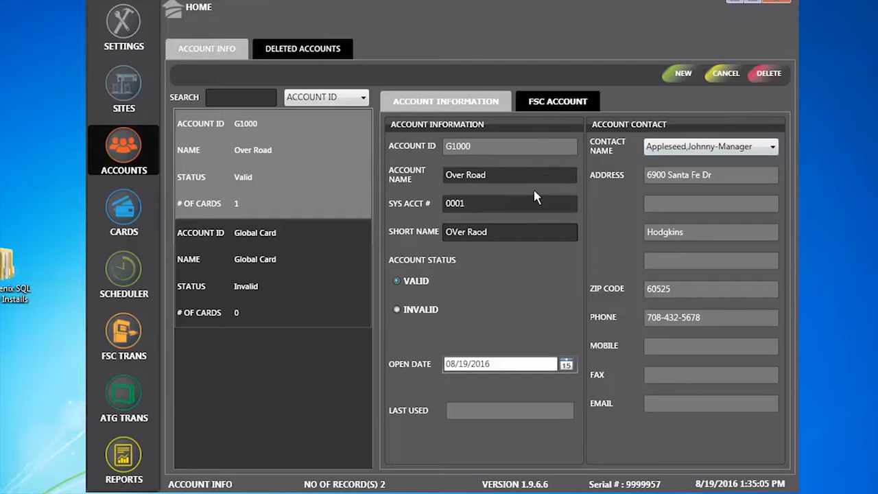
{"action": "left_click", "coordinate": [557, 103]}
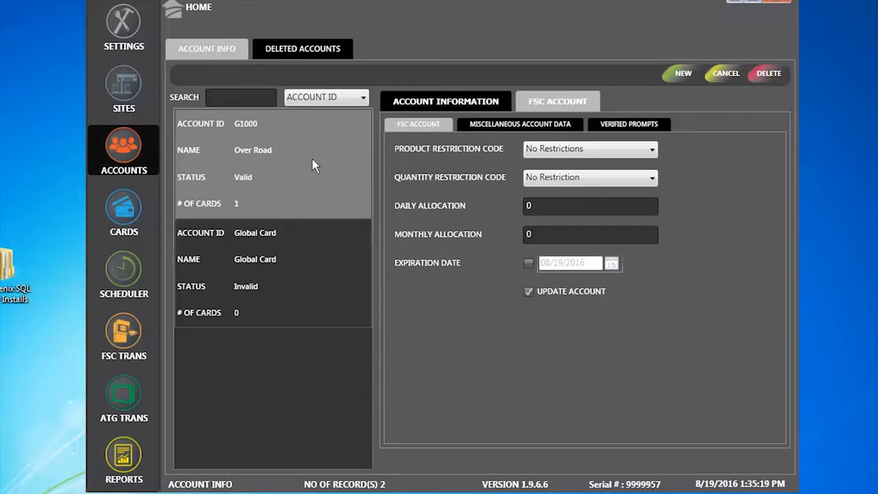
{"action": "left_click", "coordinate": [312, 251]}
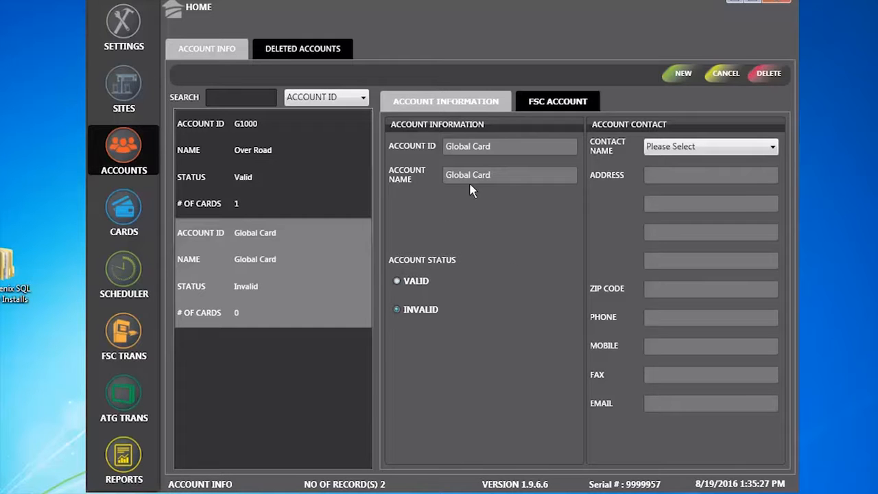
On the Cards page, view the existing card, then draft a new Single card on account G1000, Over Road.
{"action": "left_click", "coordinate": [130, 207]}
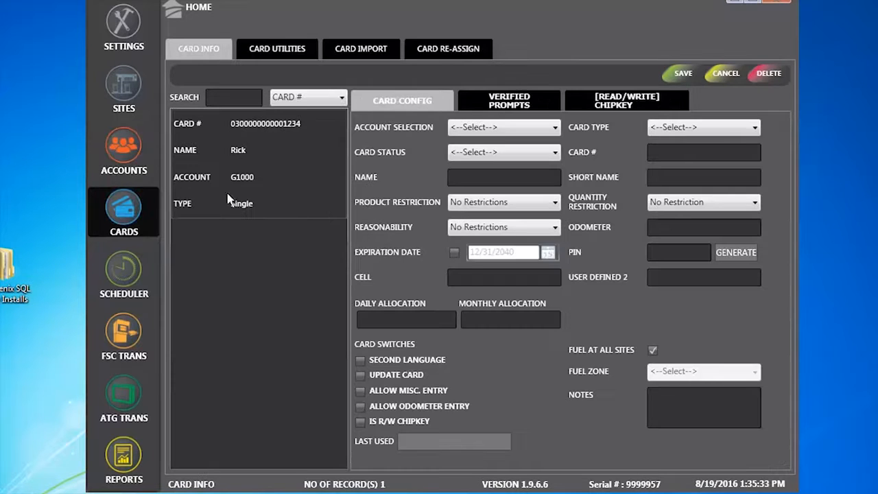
{"action": "left_click", "coordinate": [208, 136]}
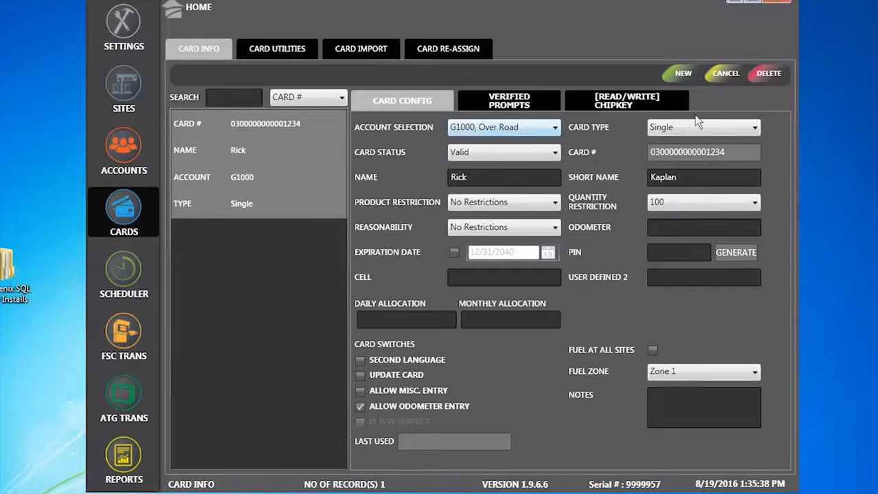
{"action": "left_click", "coordinate": [680, 73]}
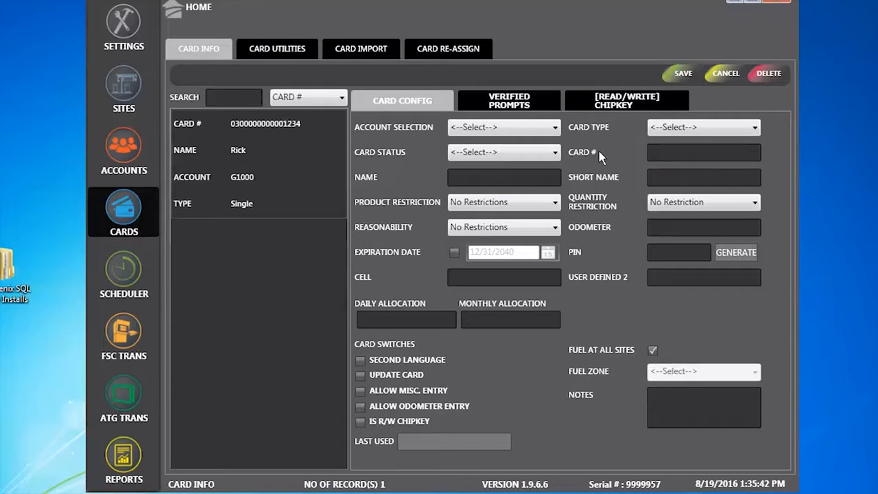
{"action": "left_click", "coordinate": [511, 127]}
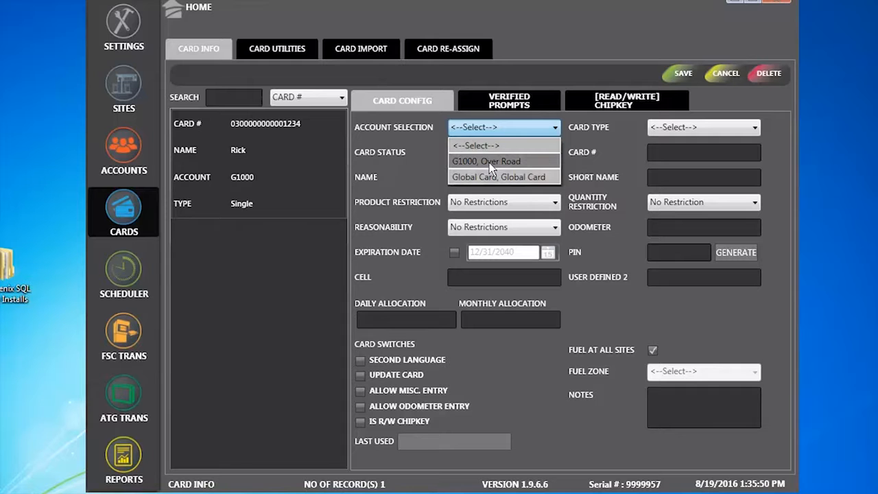
{"action": "left_click", "coordinate": [489, 163]}
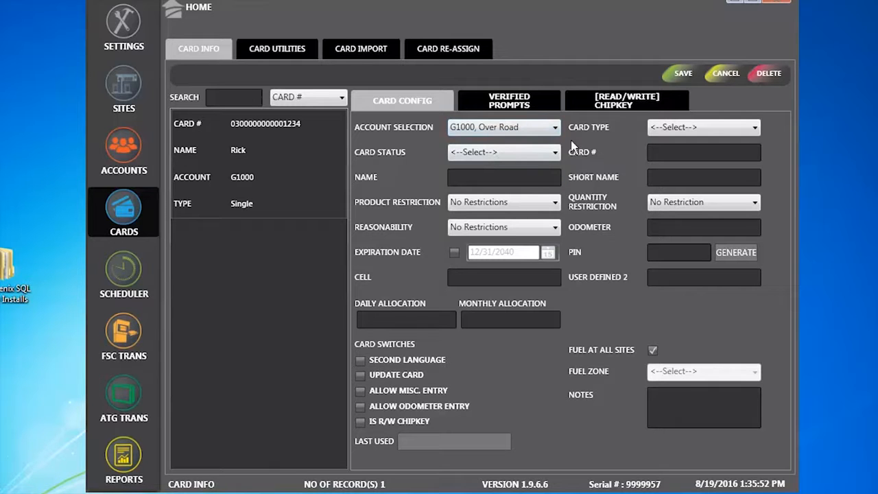
{"action": "left_click", "coordinate": [709, 127]}
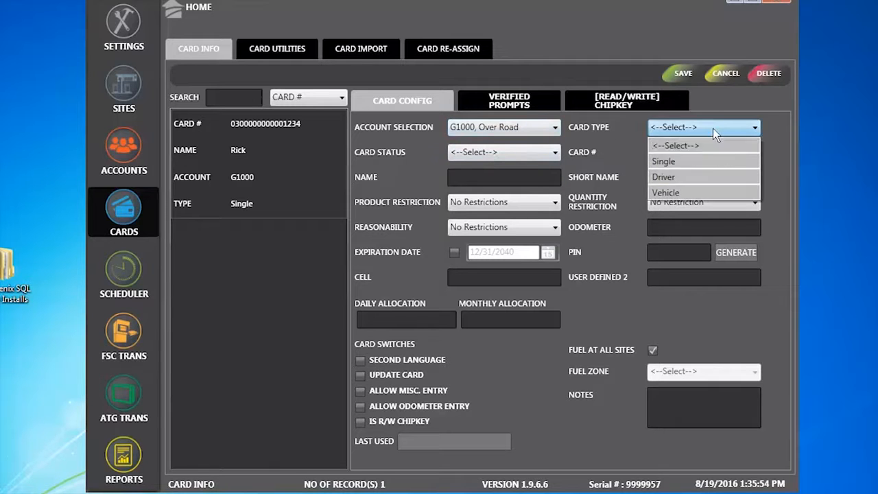
{"action": "left_click", "coordinate": [721, 162]}
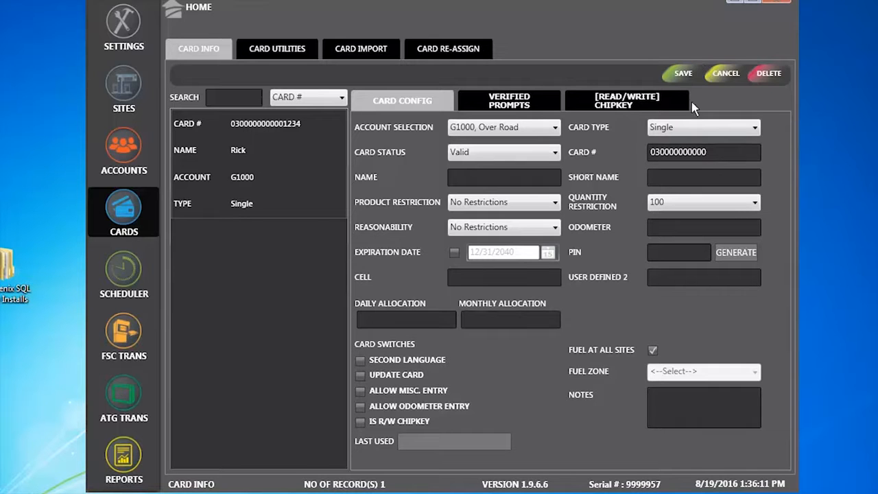
Discard the draft card and reopen the existing card's fuel zone choices.
{"action": "left_click", "coordinate": [728, 73]}
{"action": "left_click", "coordinate": [215, 151]}
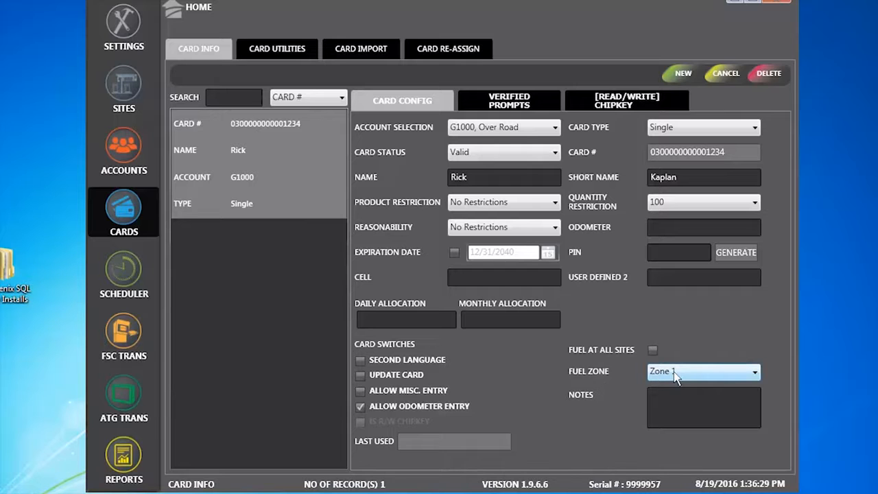
{"action": "left_click", "coordinate": [755, 371]}
Set the card's fuel zone to Zone 2.
{"action": "left_click", "coordinate": [718, 419]}
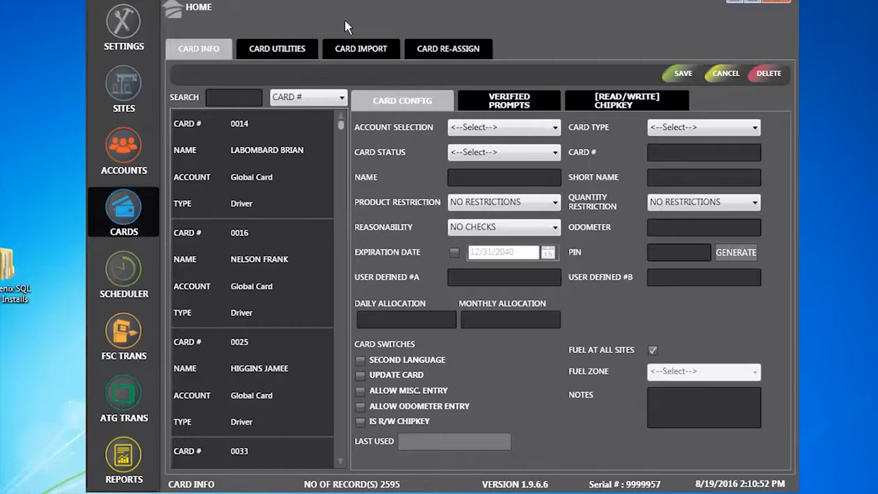
Show Card Utilities and select sites 002 City of Midland Airport and 003 City Of Midland Fuel Site.
{"action": "left_click", "coordinate": [278, 50]}
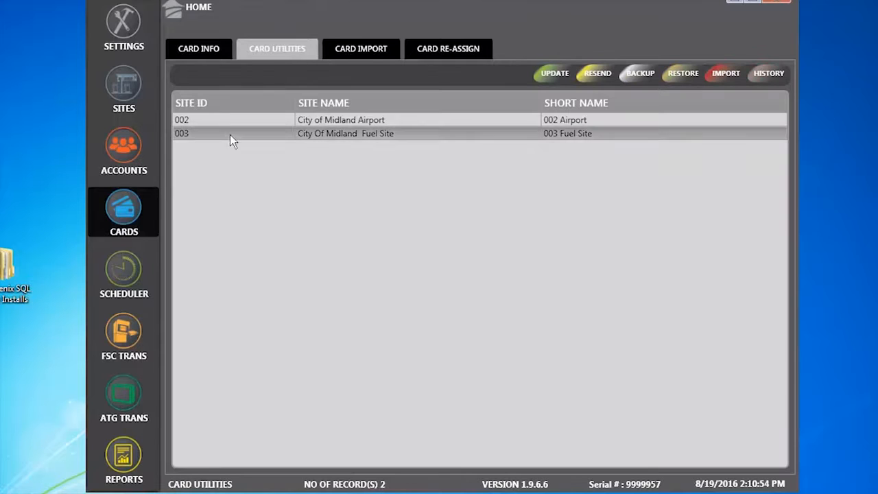
{"action": "left_click", "coordinate": [221, 119]}
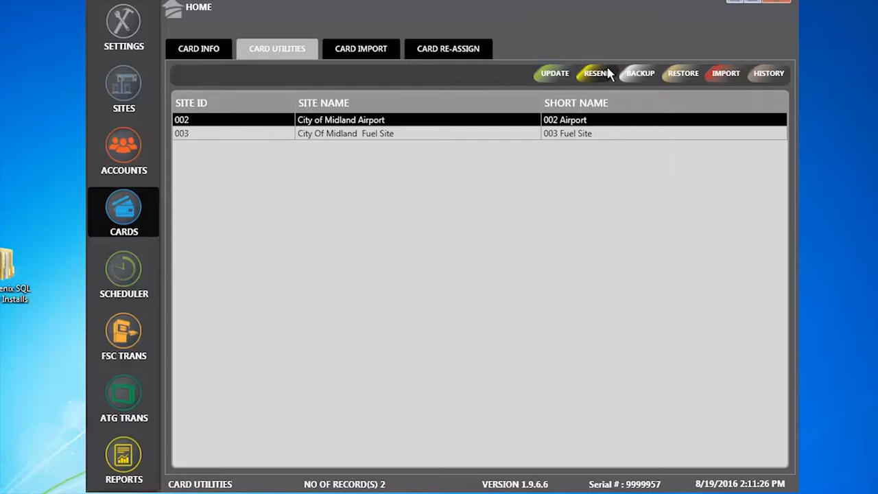
{"action": "left_click", "coordinate": [507, 134]}
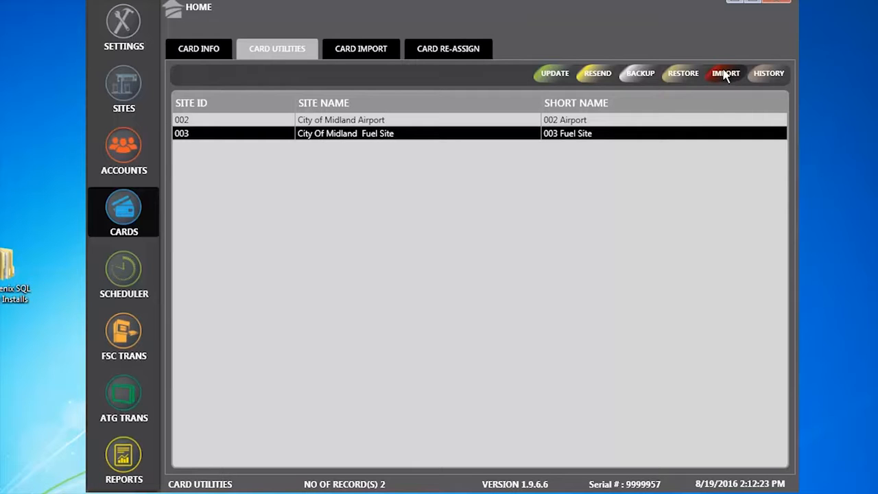
Display the Card Import tab's five-step Excel import instructions, up to 250 cards per file.
{"action": "left_click", "coordinate": [377, 50]}
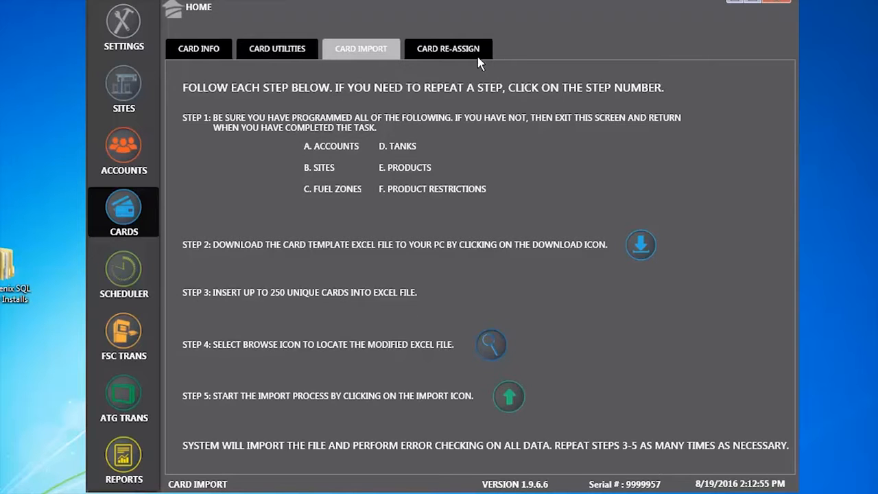
Look over the card reassignment options, leaving the card type filter at ALL.
{"action": "left_click", "coordinate": [459, 53]}
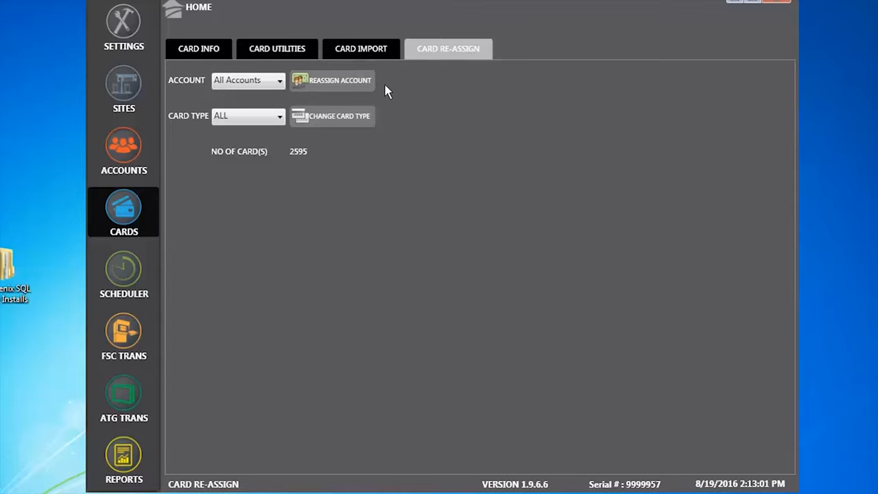
{"action": "left_click", "coordinate": [280, 115]}
{"action": "left_click", "coordinate": [490, 79]}
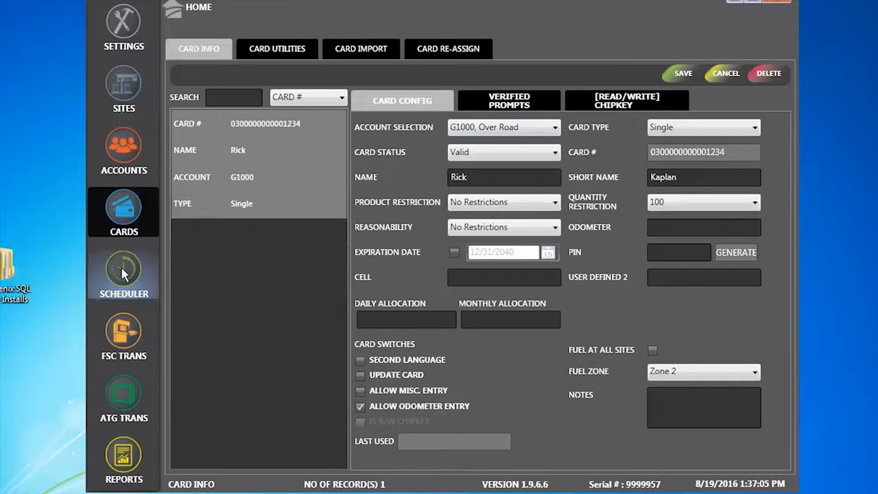
Move to the Scheduler, saving the card changes and confirming the successful update.
{"action": "left_click", "coordinate": [125, 273]}
{"action": "left_click", "coordinate": [496, 301]}
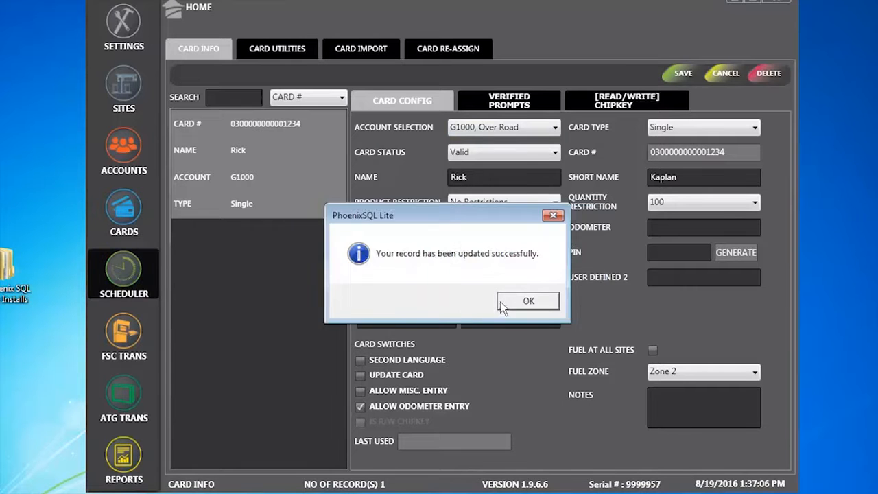
{"action": "left_click", "coordinate": [528, 307]}
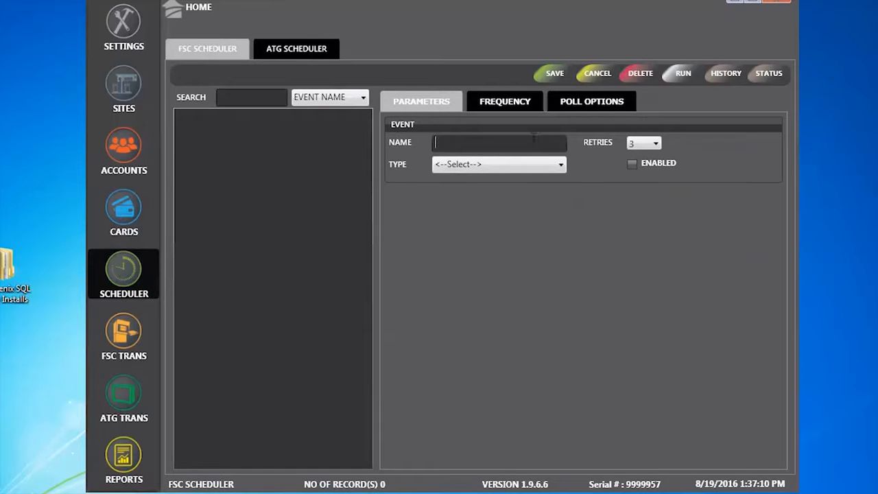
Create an enabled Poll Site event named 'Daily Poll' covering every site.
{"action": "left_click", "coordinate": [561, 165]}
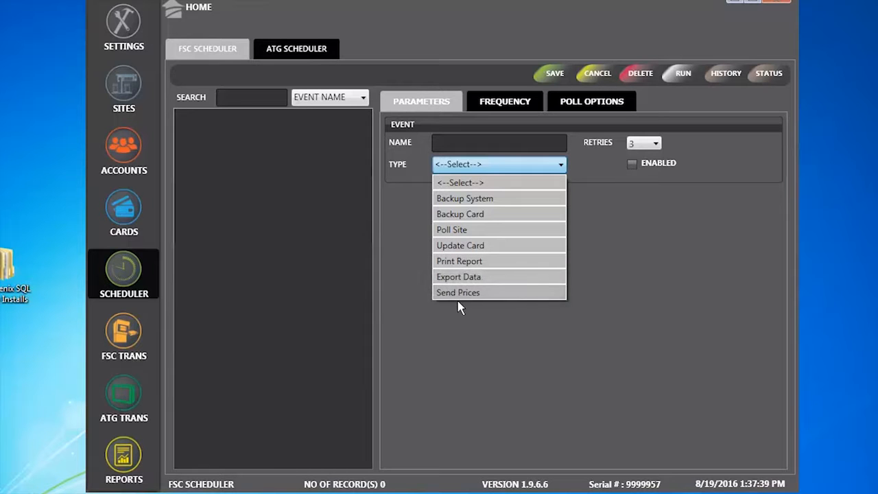
{"action": "left_click", "coordinate": [664, 224]}
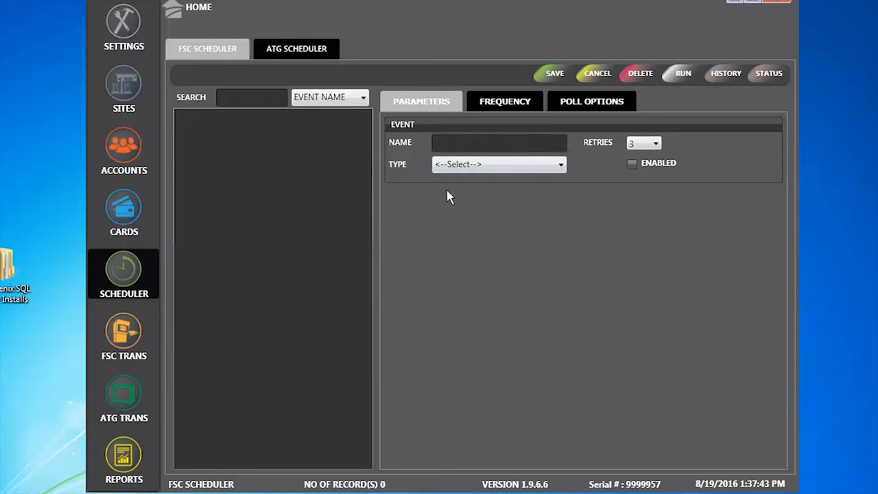
{"action": "left_click", "coordinate": [462, 142]}
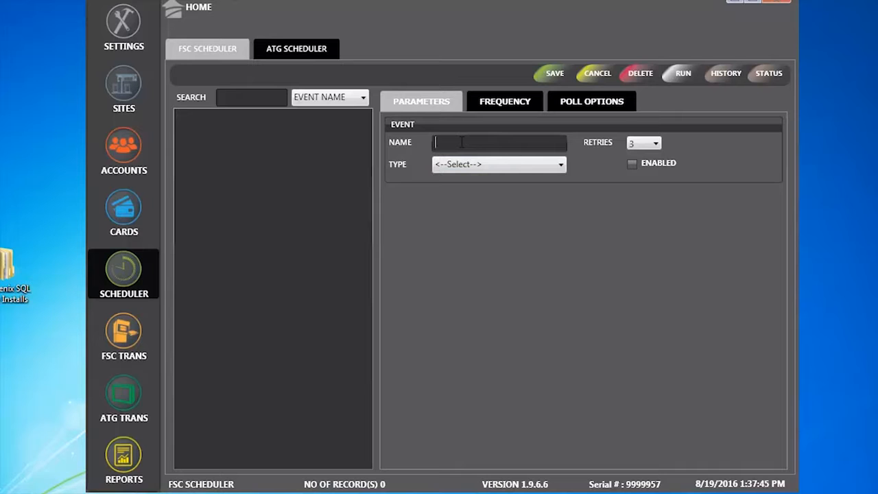
{"action": "type", "text": "Daily Poll"}
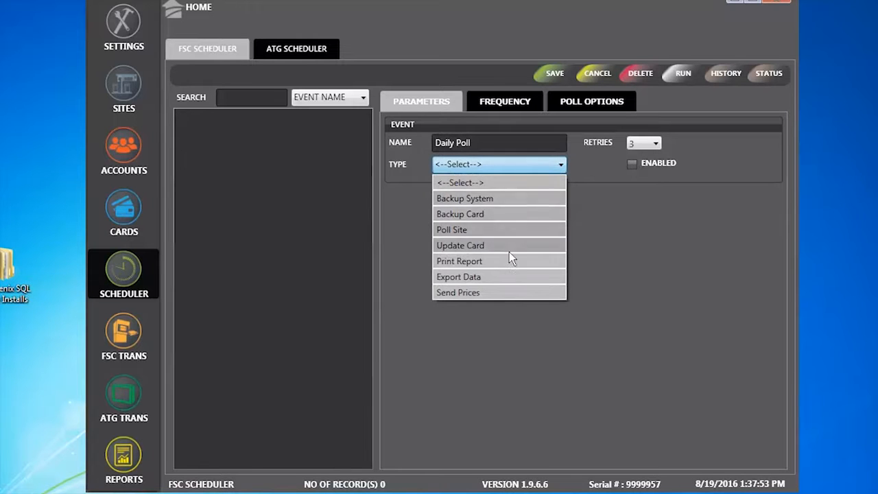
{"action": "left_click", "coordinate": [442, 230]}
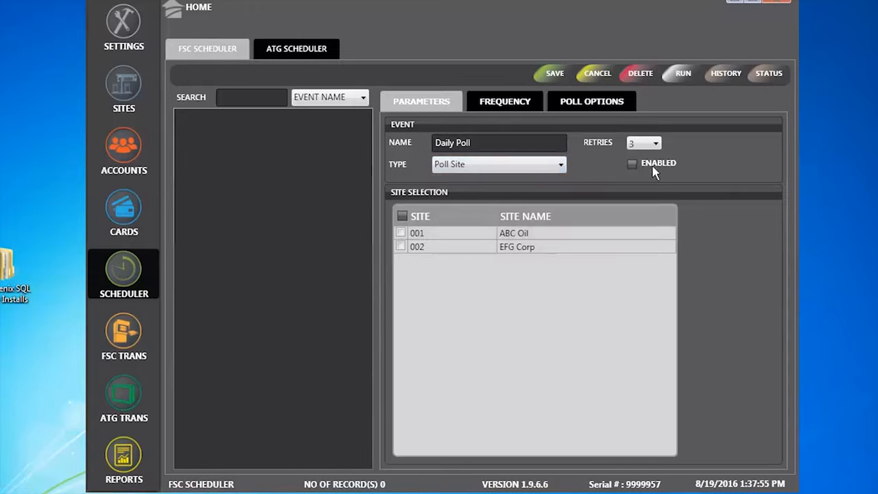
{"action": "left_click", "coordinate": [631, 163]}
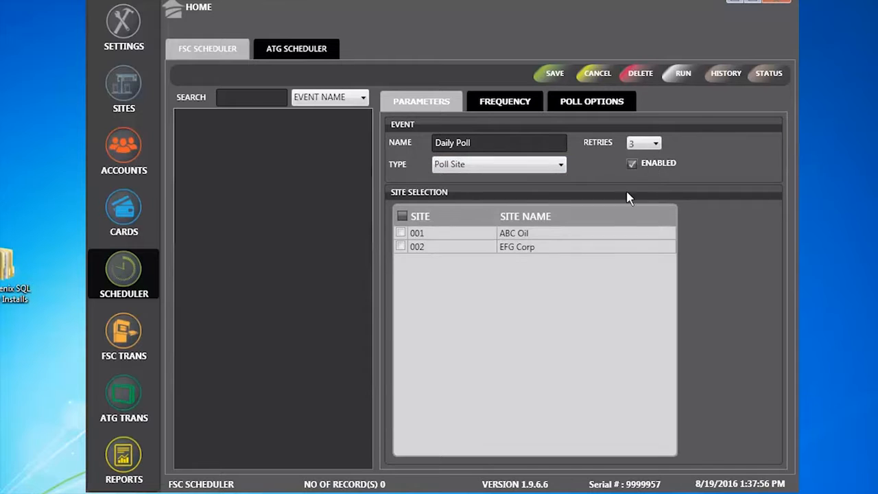
{"action": "left_click", "coordinate": [403, 216]}
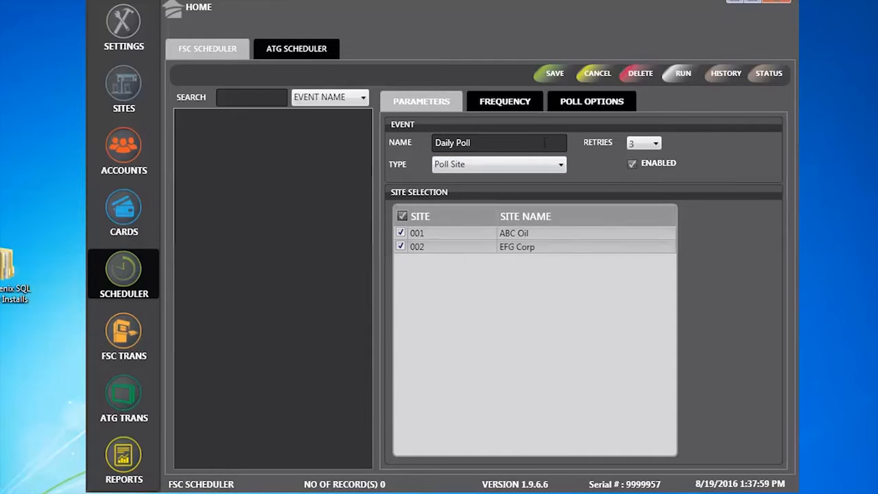
Schedule Daily Poll at regular intervals of every 1 day, starting 08/24/2016 12:00 AM.
{"action": "left_click", "coordinate": [506, 105]}
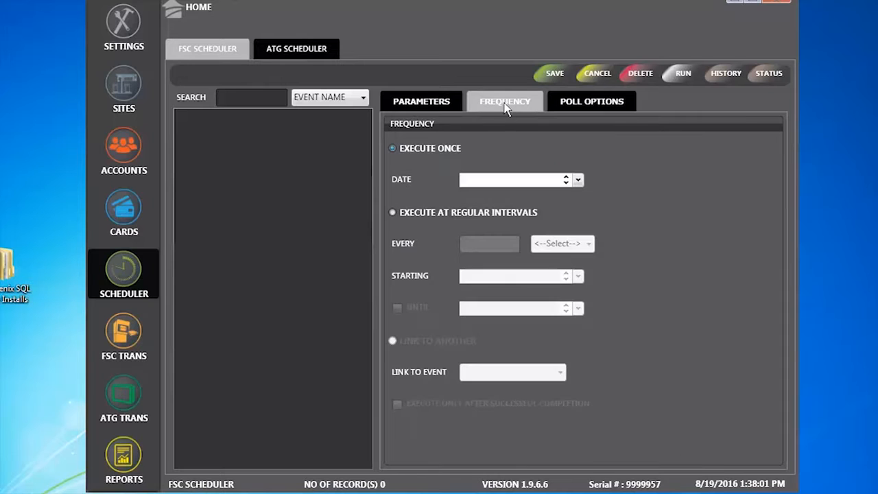
{"action": "left_click", "coordinate": [451, 154]}
{"action": "left_click", "coordinate": [393, 213]}
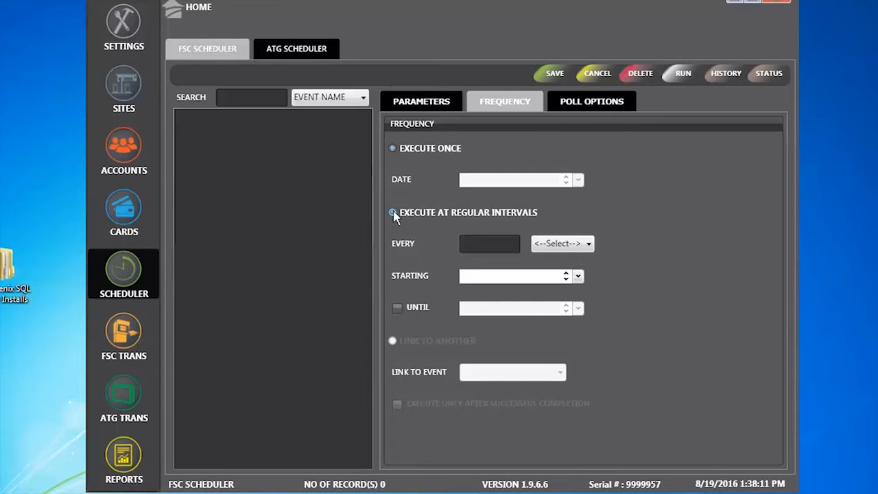
{"action": "left_click", "coordinate": [491, 245]}
{"action": "left_click", "coordinate": [586, 244]}
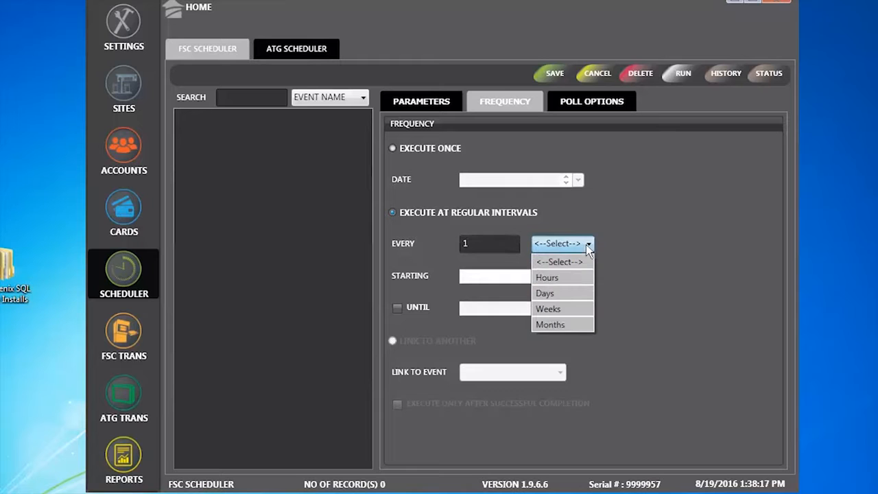
{"action": "left_click", "coordinate": [562, 293]}
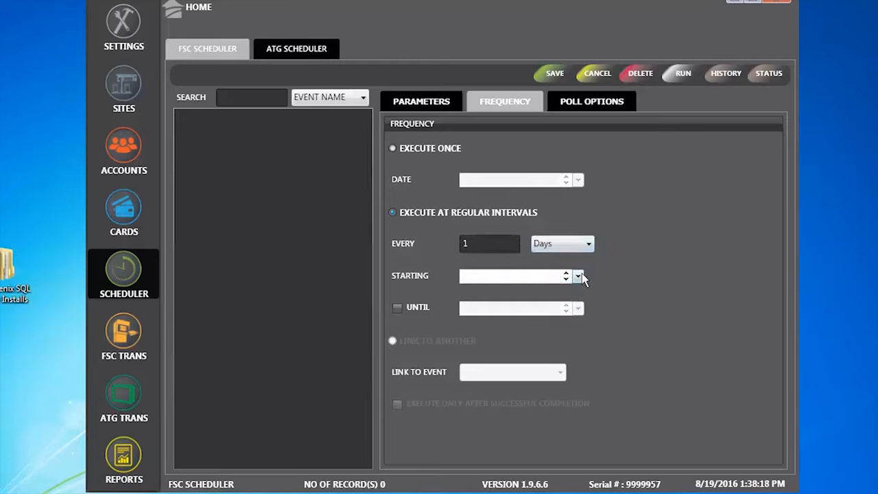
{"action": "left_click", "coordinate": [578, 276]}
{"action": "left_click", "coordinate": [570, 353]}
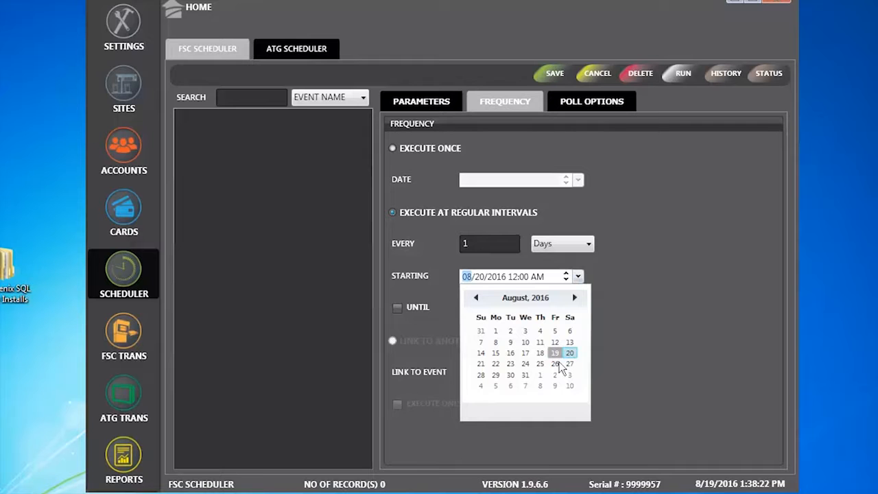
{"action": "left_click", "coordinate": [524, 363]}
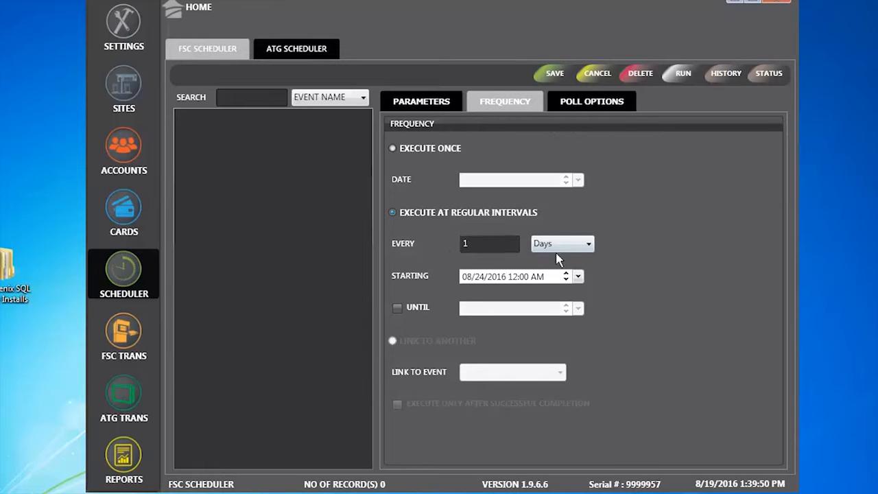
{"action": "left_click", "coordinate": [571, 102]}
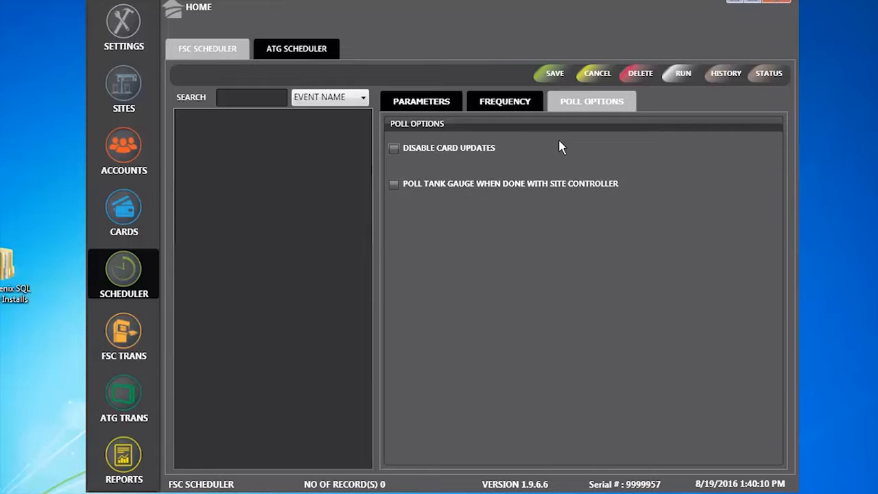
Turn on polling the tank gauge after the site controller and save Daily Poll.
{"action": "left_click", "coordinate": [393, 184]}
{"action": "left_click", "coordinate": [555, 73]}
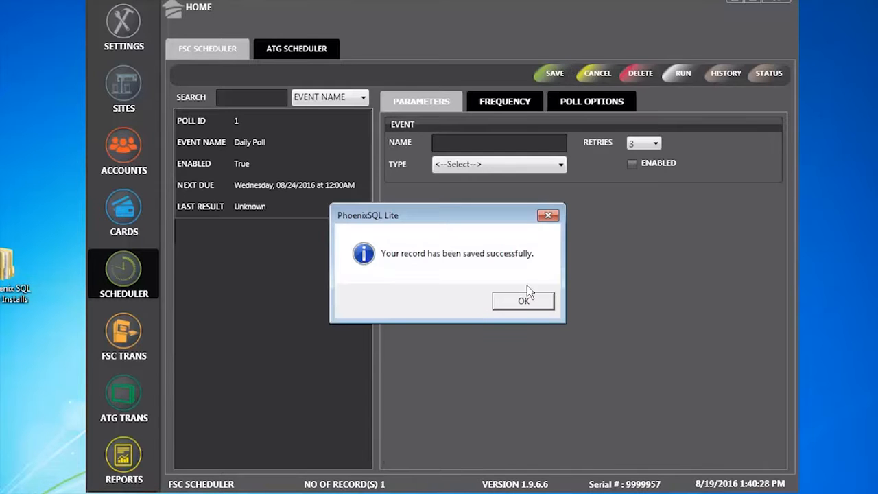
{"action": "left_click", "coordinate": [526, 302]}
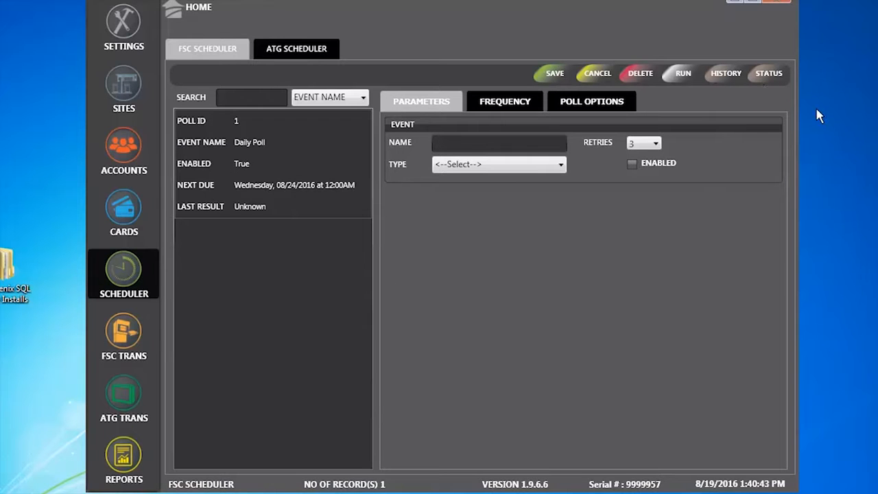
{"action": "left_click", "coordinate": [724, 77]}
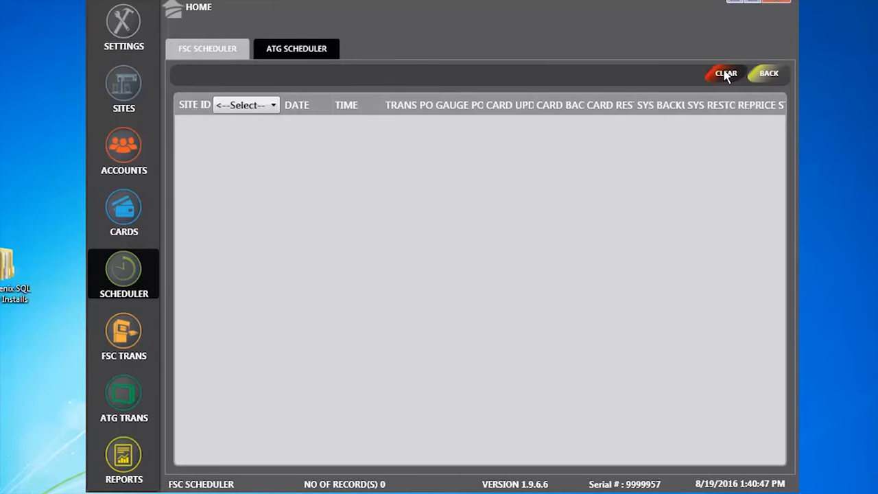
{"action": "left_click", "coordinate": [248, 108]}
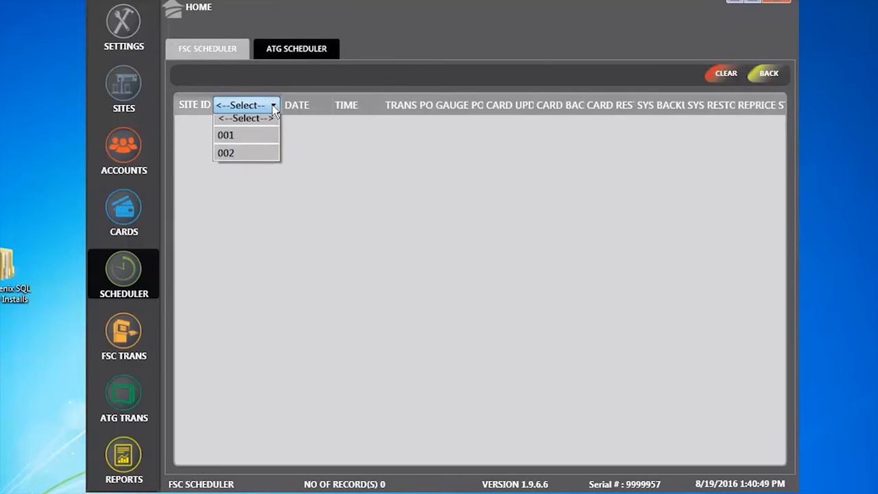
{"action": "left_click", "coordinate": [245, 138]}
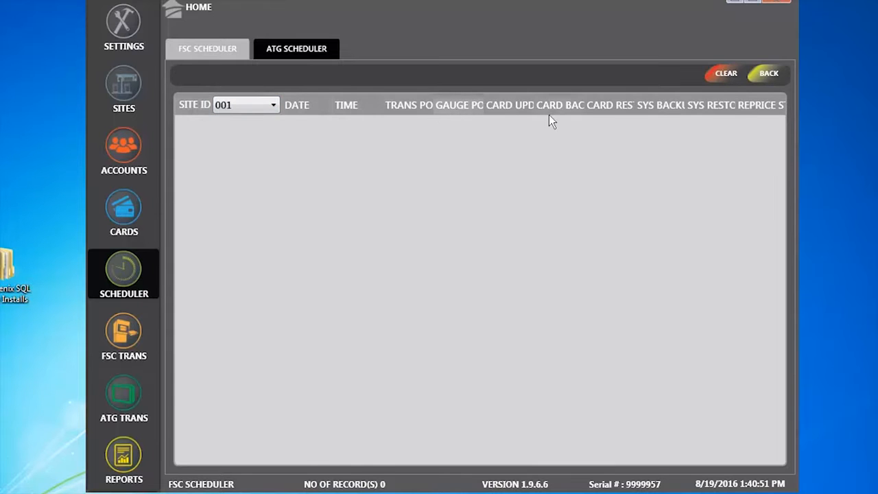
{"action": "left_click", "coordinate": [272, 105]}
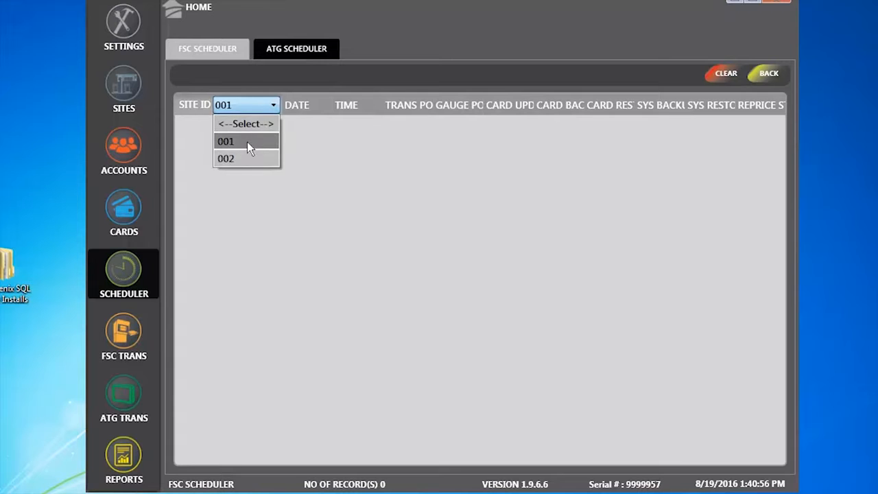
{"action": "left_click", "coordinate": [239, 159]}
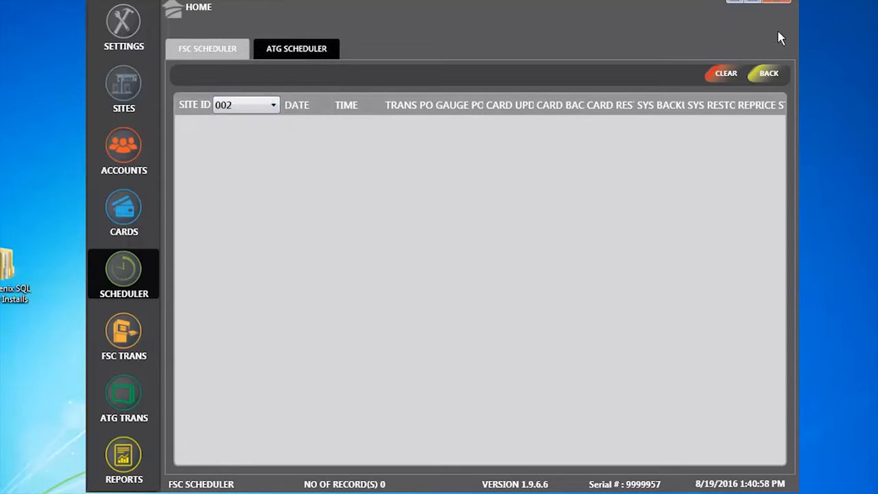
{"action": "left_click", "coordinate": [769, 72]}
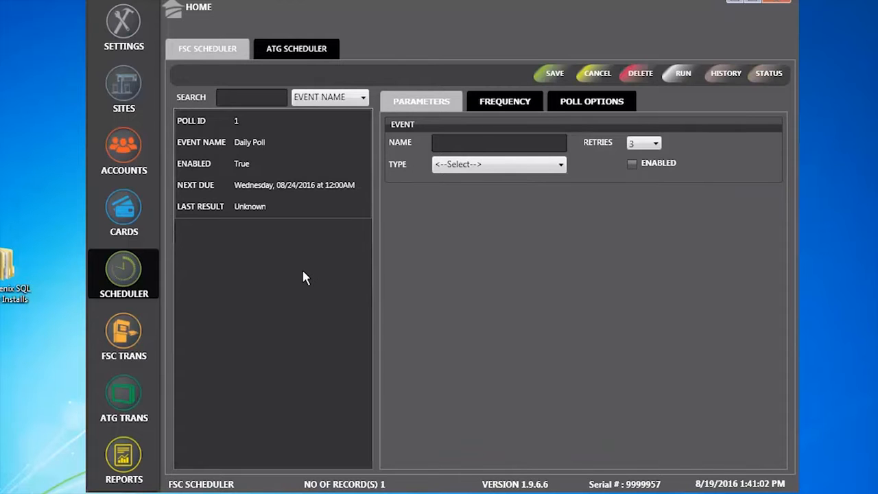
View the FSC TRANS and ATG TRANS pages, then go to the REPORTS section.
{"action": "left_click", "coordinate": [120, 336]}
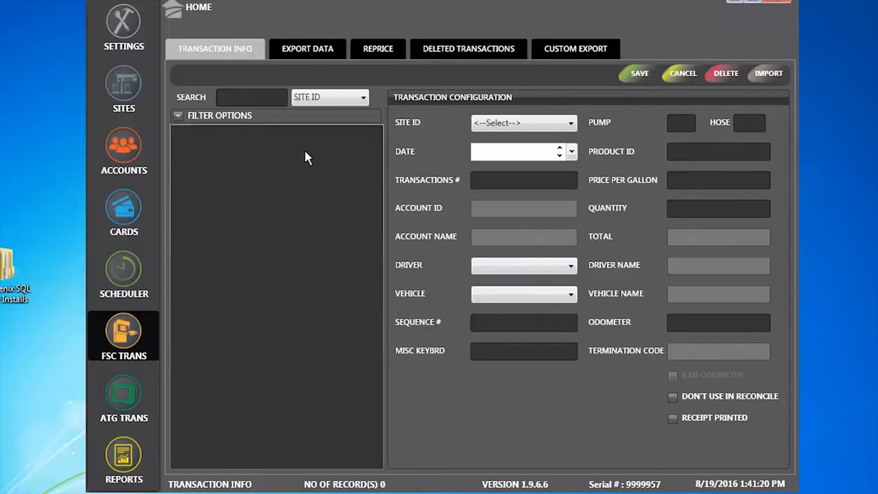
{"action": "left_click", "coordinate": [126, 409]}
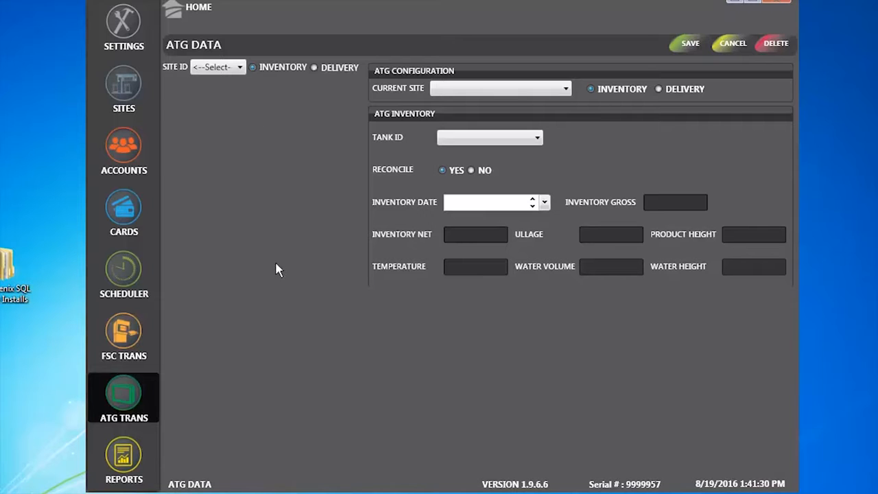
{"action": "left_click", "coordinate": [130, 464]}
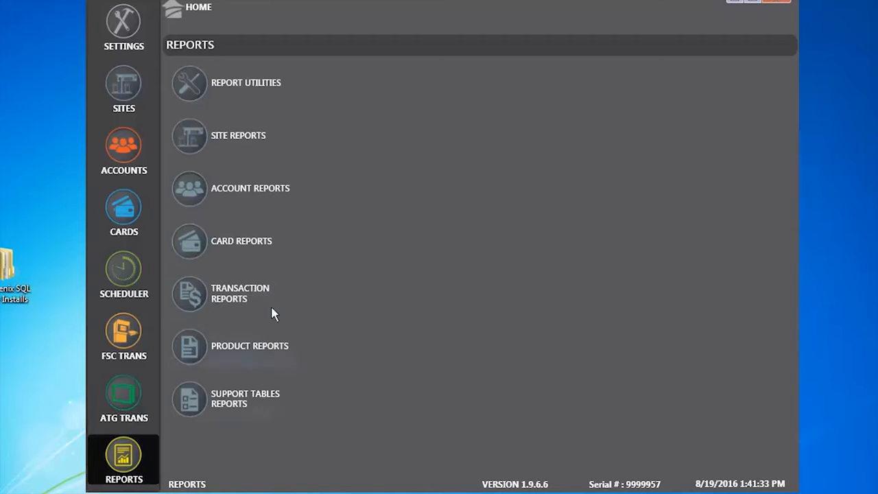
Check the MPG calculation under Report Utilities, then show the Site Reports list.
{"action": "left_click", "coordinate": [197, 84]}
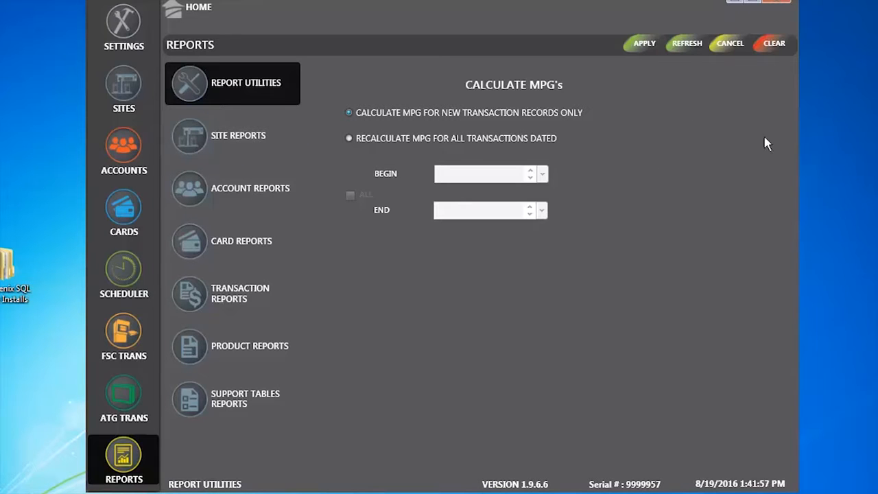
{"action": "left_click", "coordinate": [194, 143]}
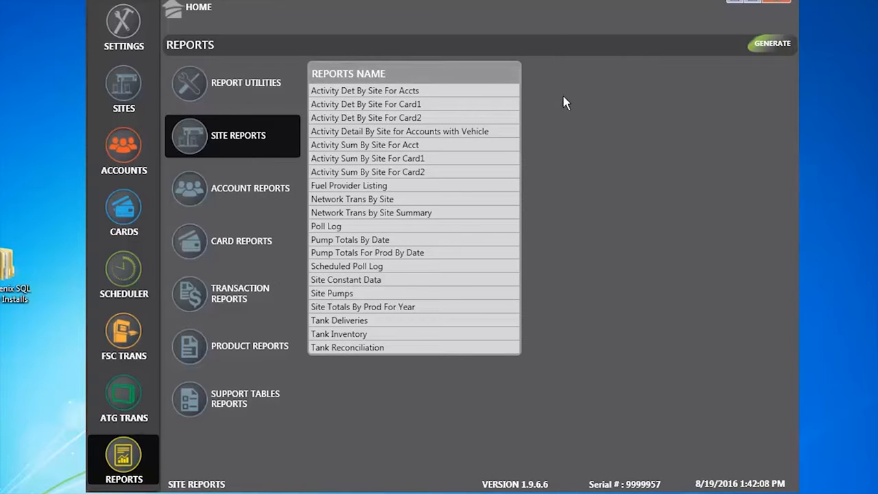
Browse the Account, Card, Transaction and Product report lists, returning to Card Reports.
{"action": "left_click", "coordinate": [265, 196]}
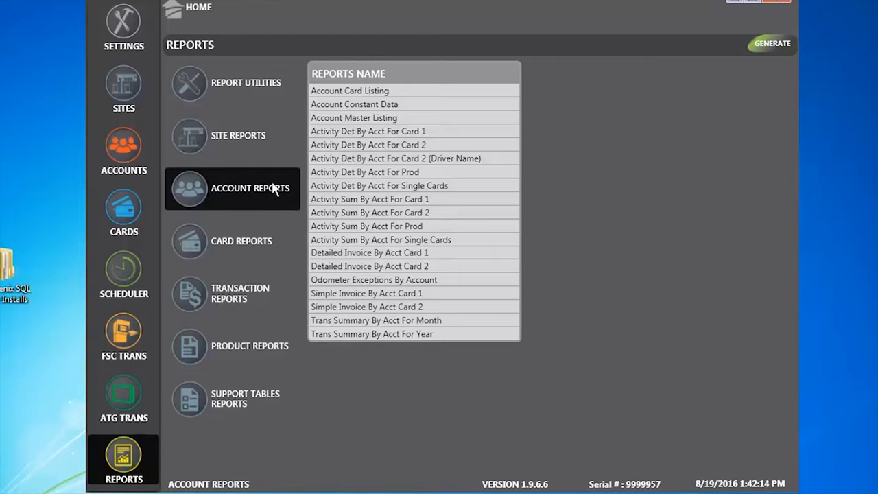
{"action": "left_click", "coordinate": [241, 241]}
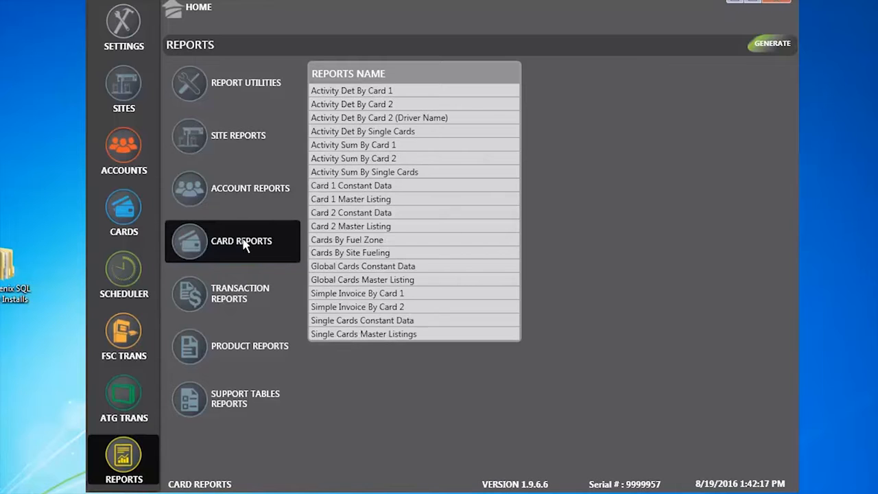
{"action": "left_click", "coordinate": [239, 292]}
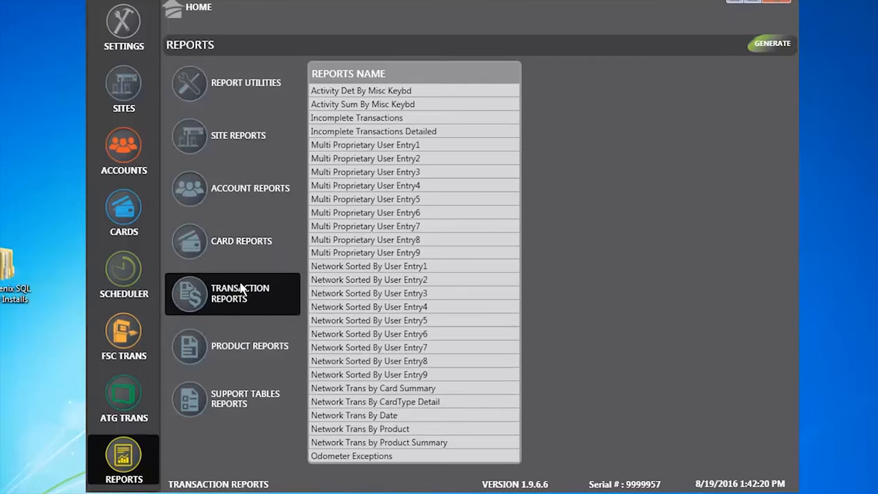
{"action": "left_click", "coordinate": [258, 346]}
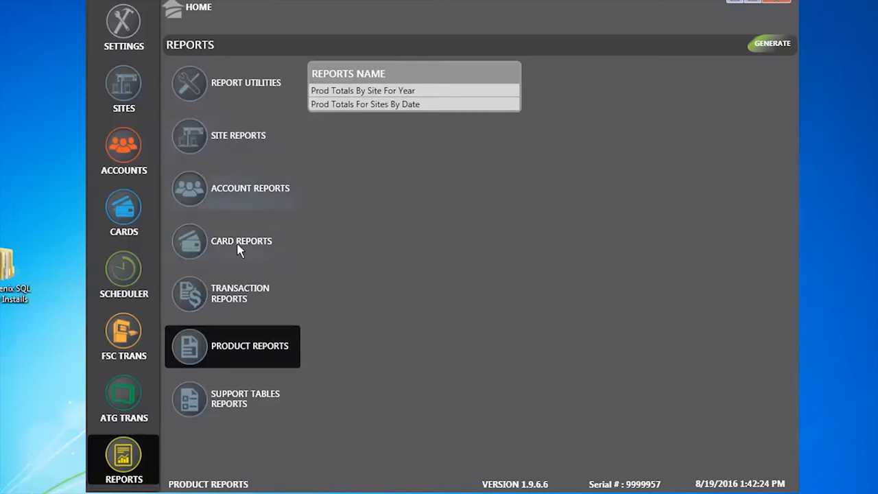
{"action": "left_click", "coordinate": [190, 238]}
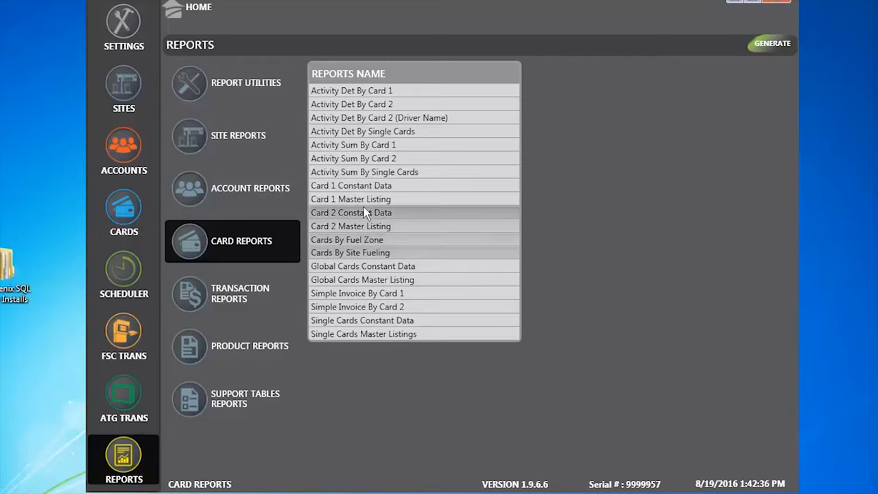
Generate the Single Cards Master Listings report with starting card set to All and preview it.
{"action": "left_click", "coordinate": [352, 334]}
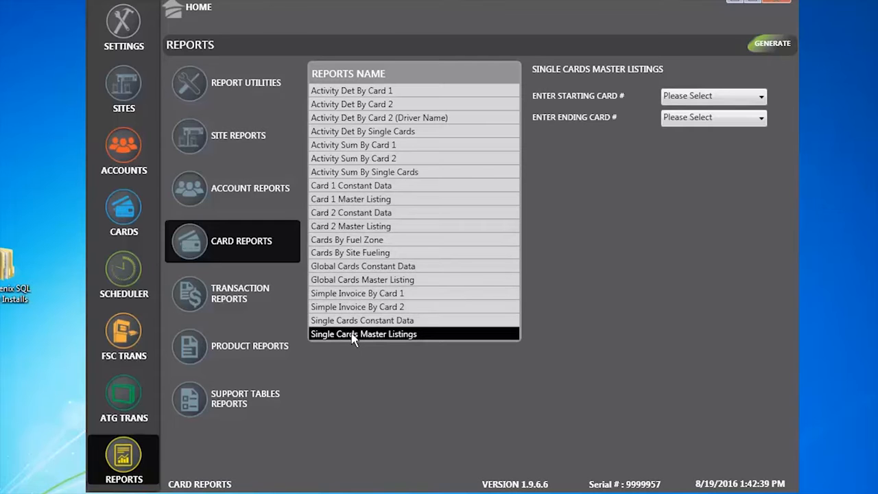
{"action": "left_click", "coordinate": [761, 96]}
{"action": "left_click", "coordinate": [701, 131]}
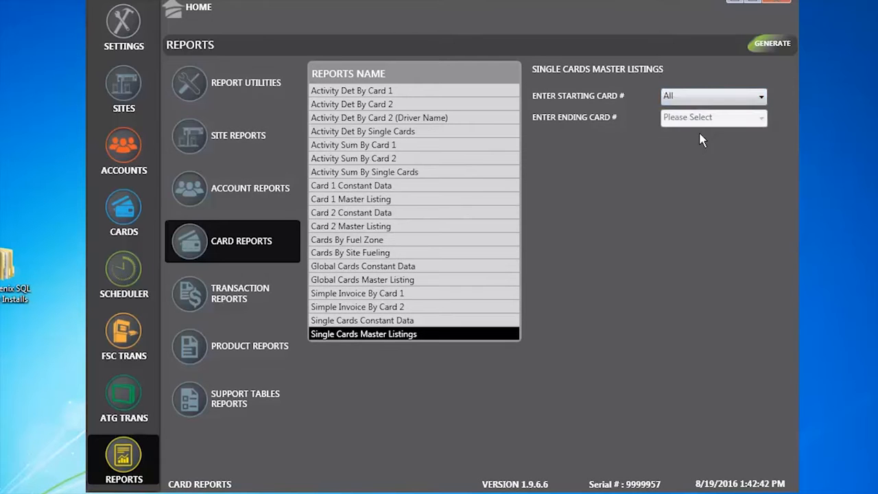
{"action": "left_click", "coordinate": [781, 43]}
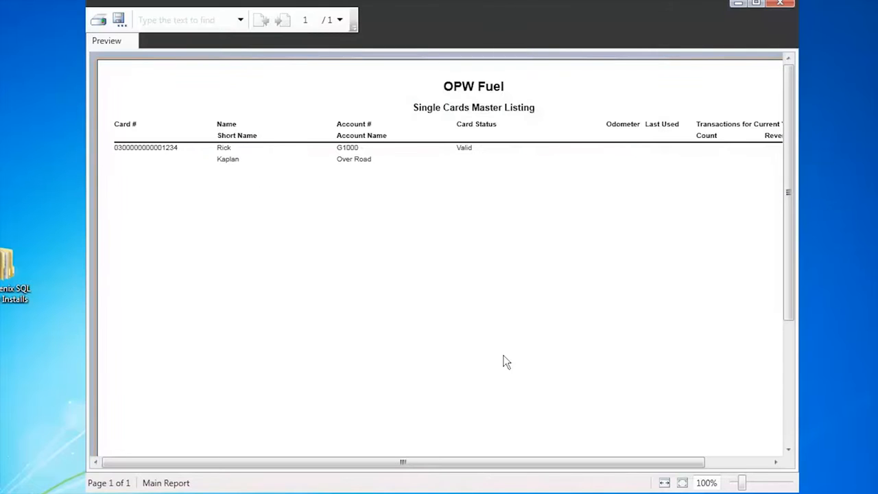
{"action": "left_click_drag", "start_coordinate": [624, 463], "coordinate": [578, 463]}
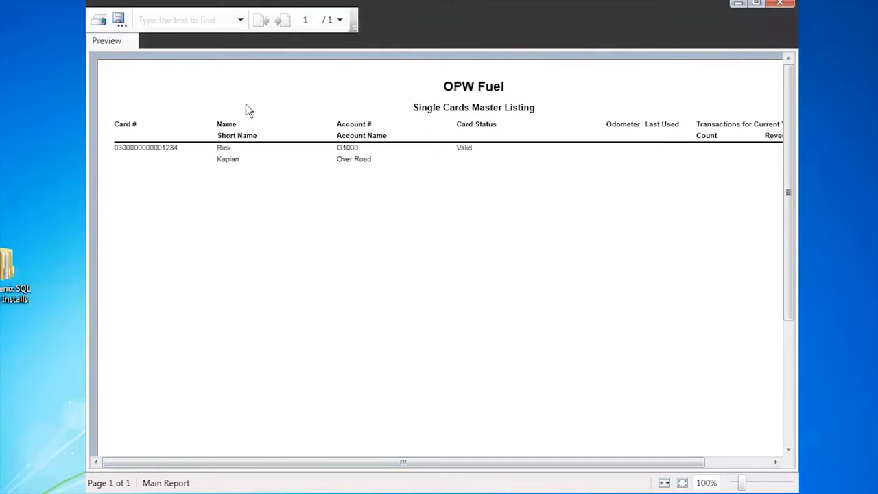
Export the previewed report as a PDF named 'test' to the Desktop.
{"action": "left_click", "coordinate": [119, 24]}
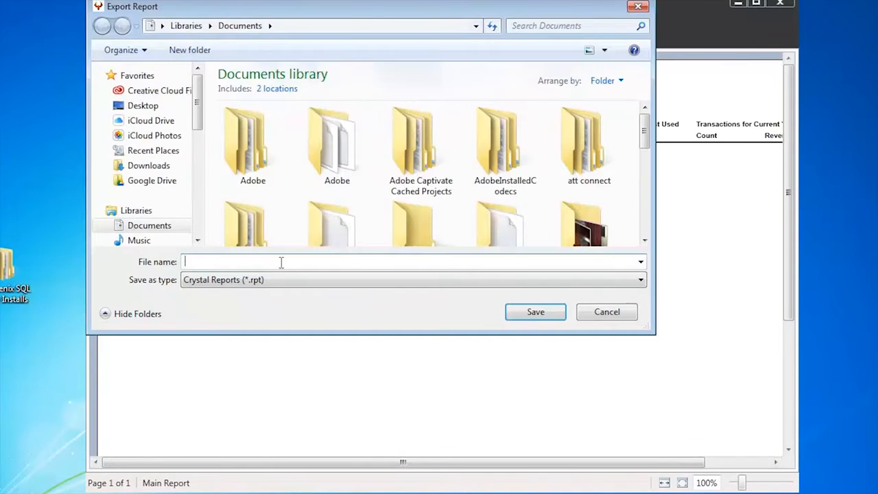
{"action": "left_click", "coordinate": [641, 280]}
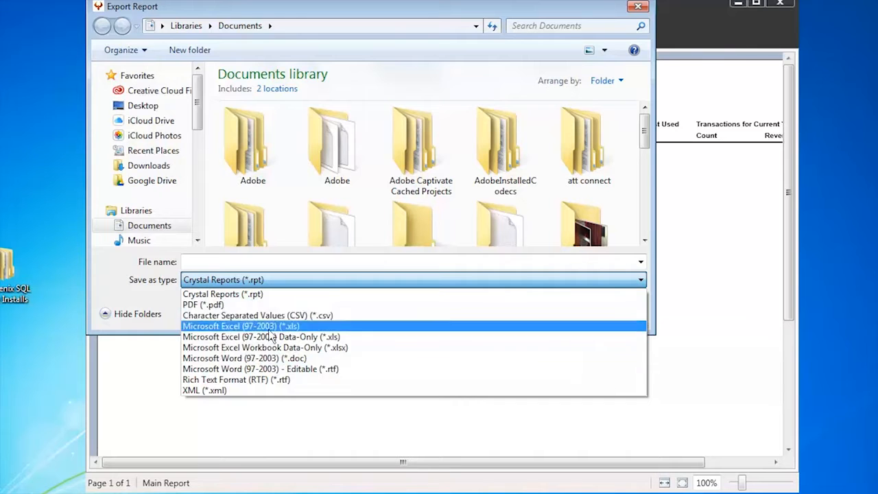
{"action": "left_click", "coordinate": [204, 305]}
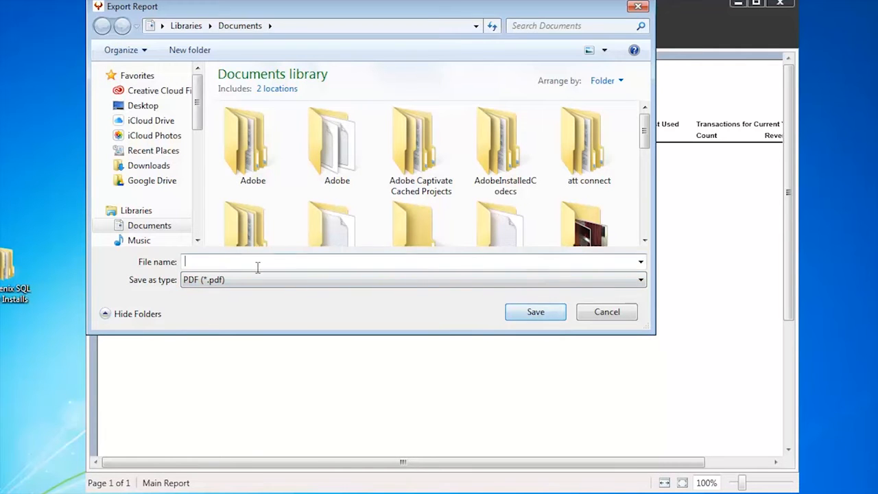
{"action": "type", "text": "test"}
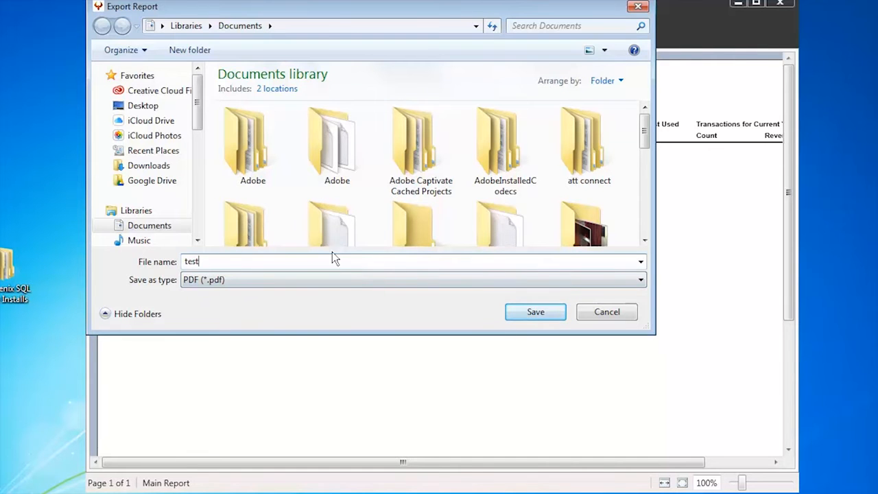
{"action": "left_click", "coordinate": [143, 108]}
{"action": "left_click", "coordinate": [543, 313]}
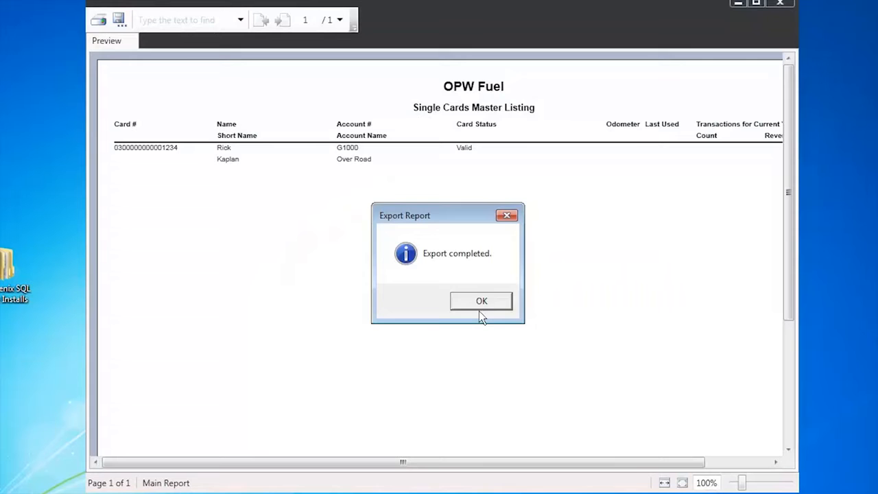
Dismiss the export-completed message, review test.pdf in Acrobat Reader, then close it.
{"action": "left_click", "coordinate": [479, 299]}
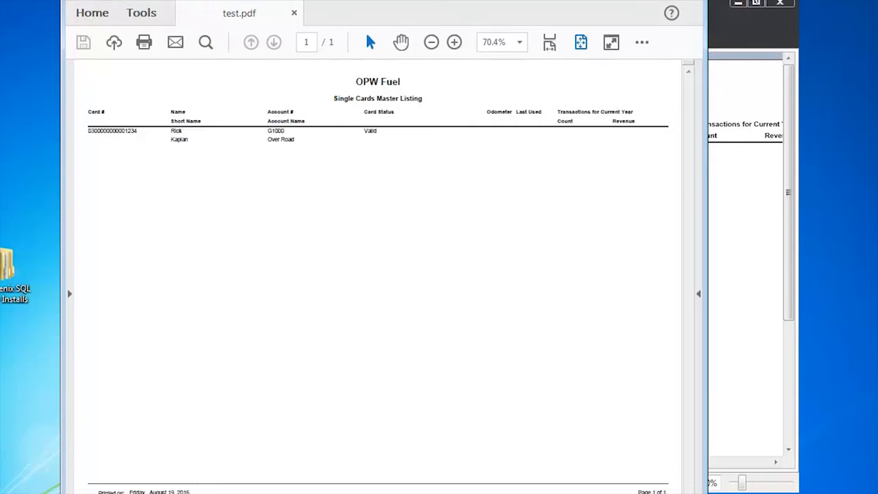
{"action": "left_click", "coordinate": [688, 0]}
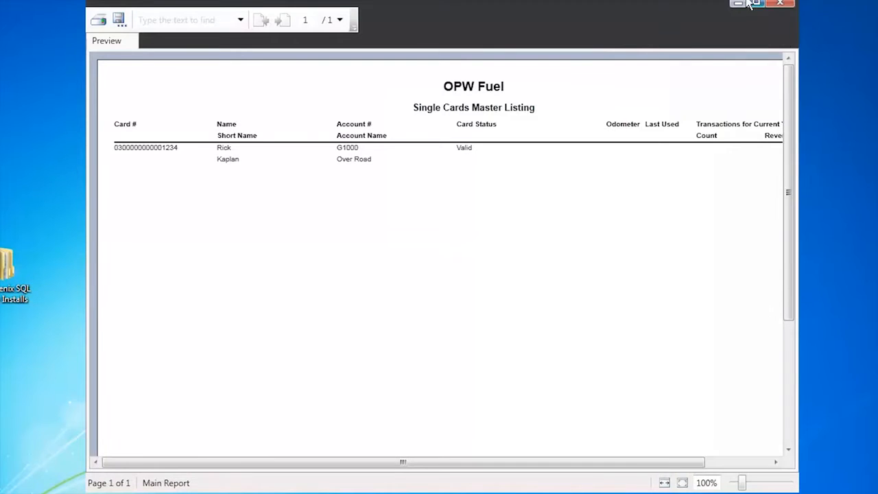
Close the report preview and open the MIGRATION tab in Settings.
{"action": "left_click", "coordinate": [781, 4]}
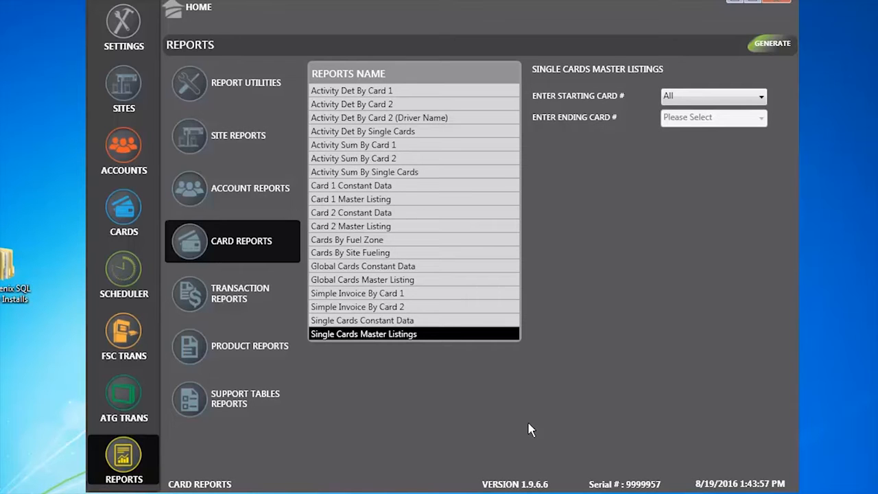
{"action": "left_click", "coordinate": [125, 24]}
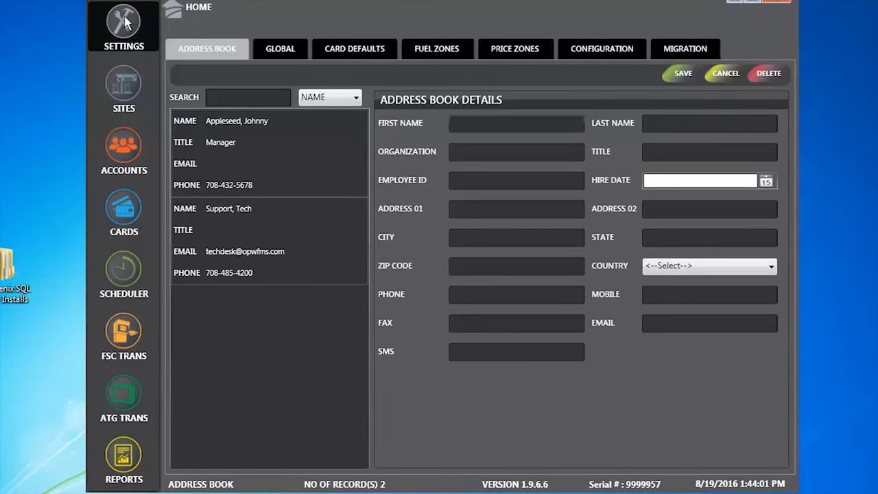
{"action": "left_click", "coordinate": [683, 49]}
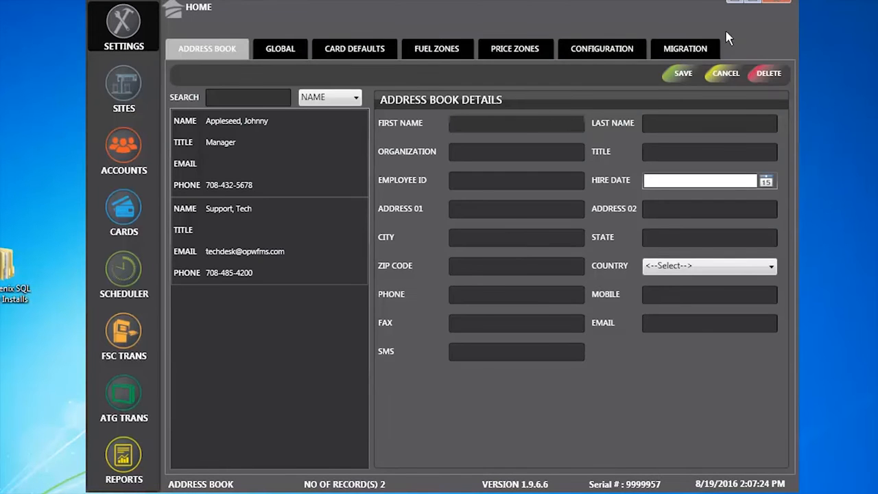
{"action": "left_click", "coordinate": [694, 49]}
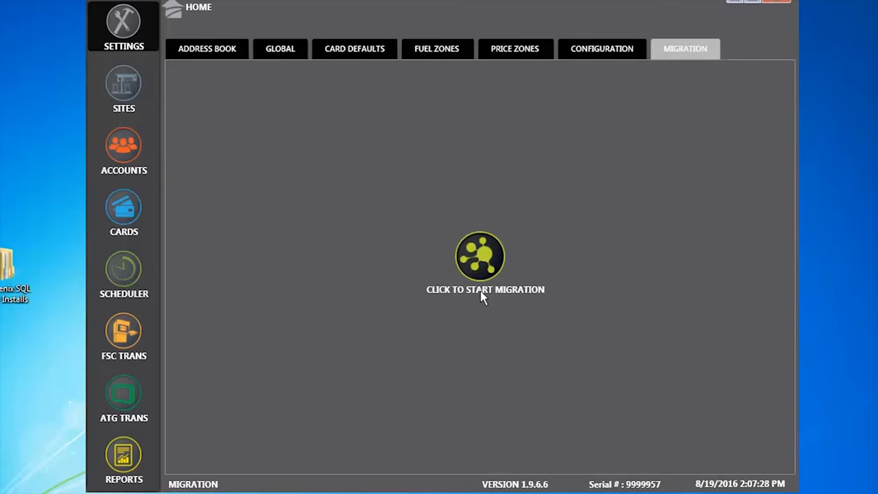
Launch the migration utility and accept the licensing terms.
{"action": "left_click", "coordinate": [487, 259]}
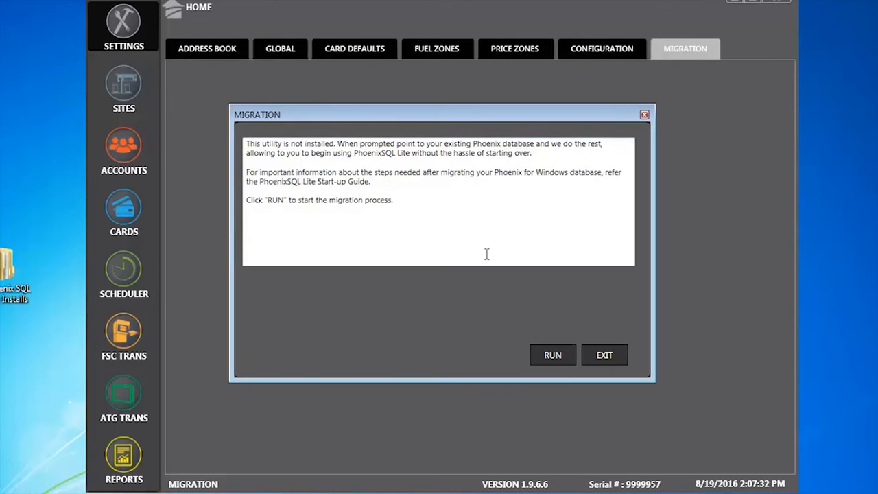
{"action": "left_click", "coordinate": [552, 356]}
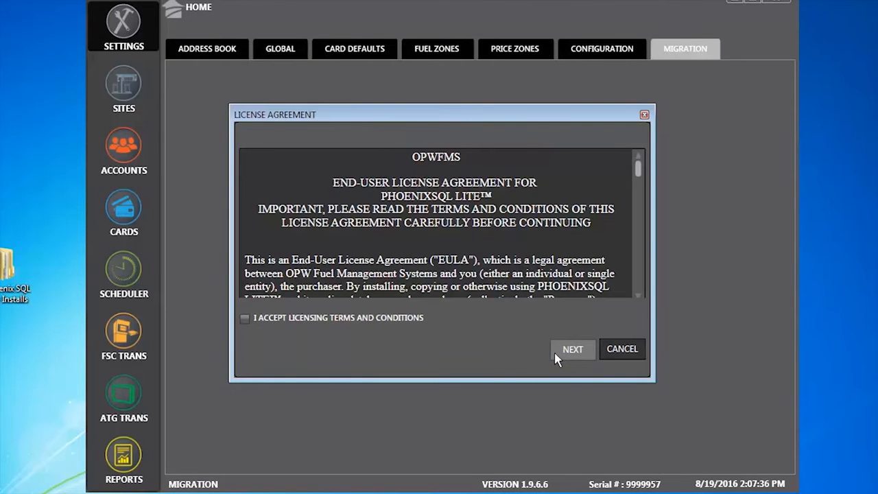
{"action": "left_click", "coordinate": [245, 318]}
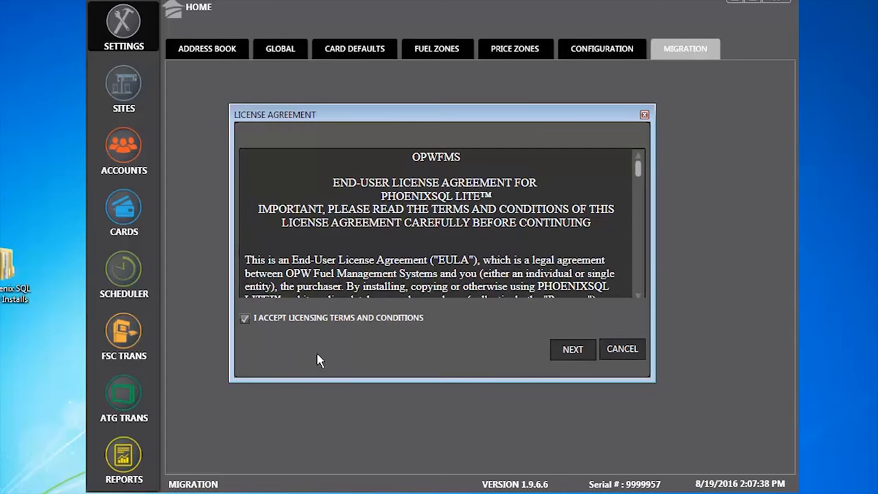
{"action": "left_click", "coordinate": [573, 350]}
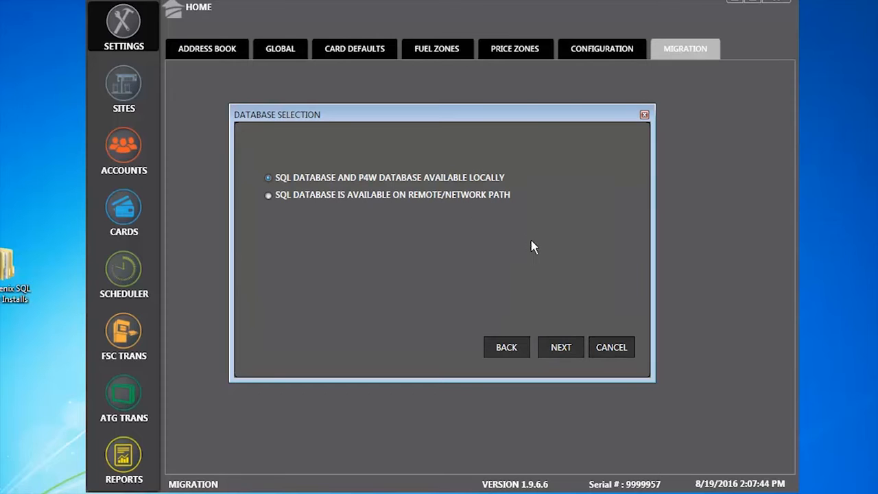
Use the local databases and point the P4W database location to P4w.mdb on the Desktop.
{"action": "left_click", "coordinate": [570, 353]}
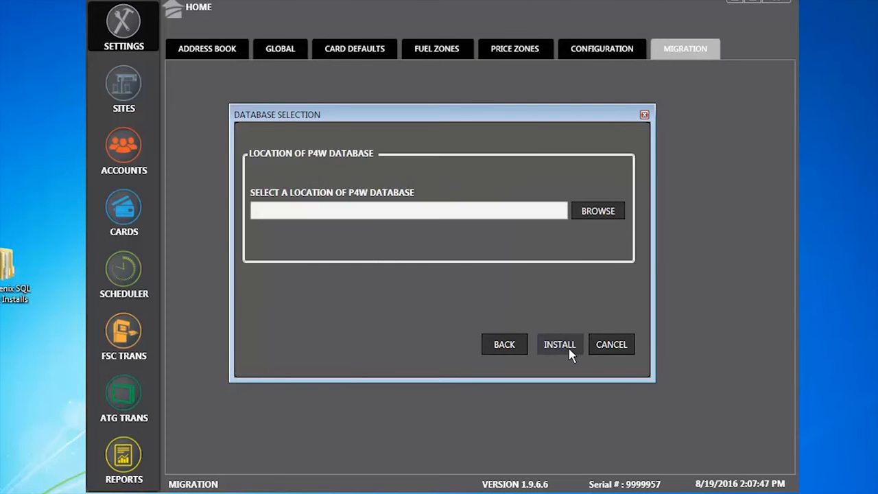
{"action": "left_click", "coordinate": [606, 214]}
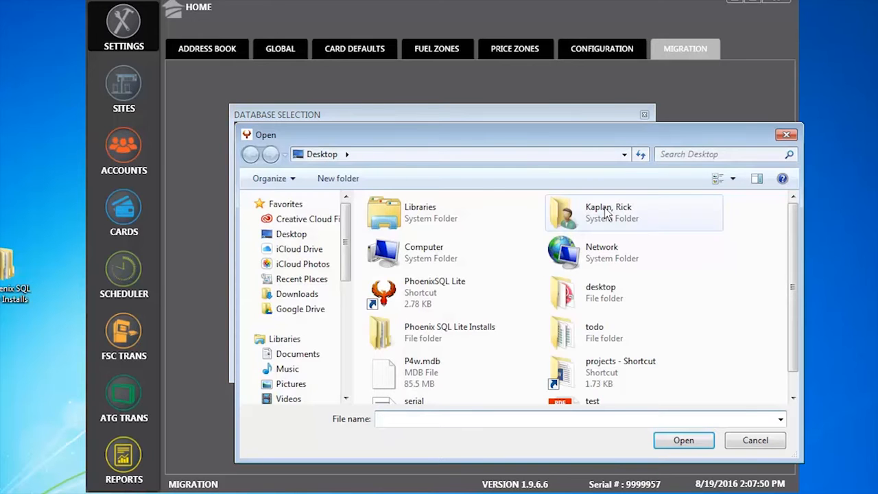
{"action": "left_click", "coordinate": [420, 368]}
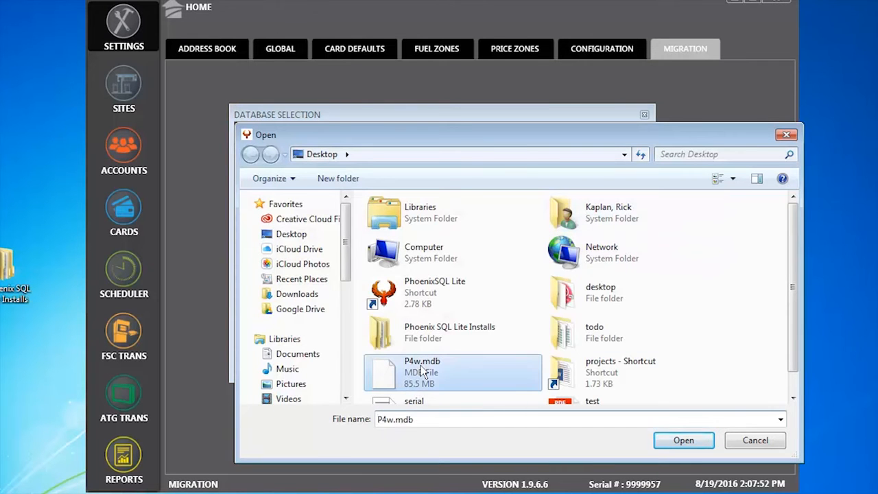
{"action": "left_click", "coordinate": [683, 442]}
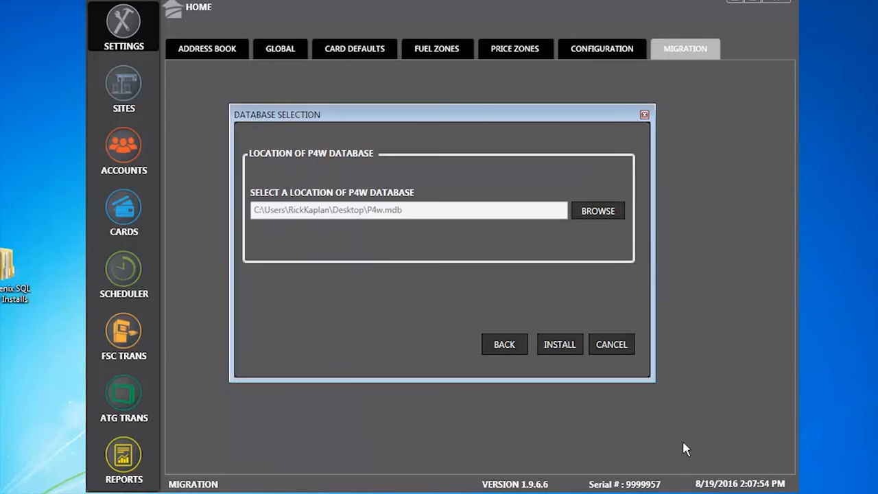
Install the P4W migration, confirm overriding the existing database, and acknowledge success.
{"action": "left_click", "coordinate": [557, 349]}
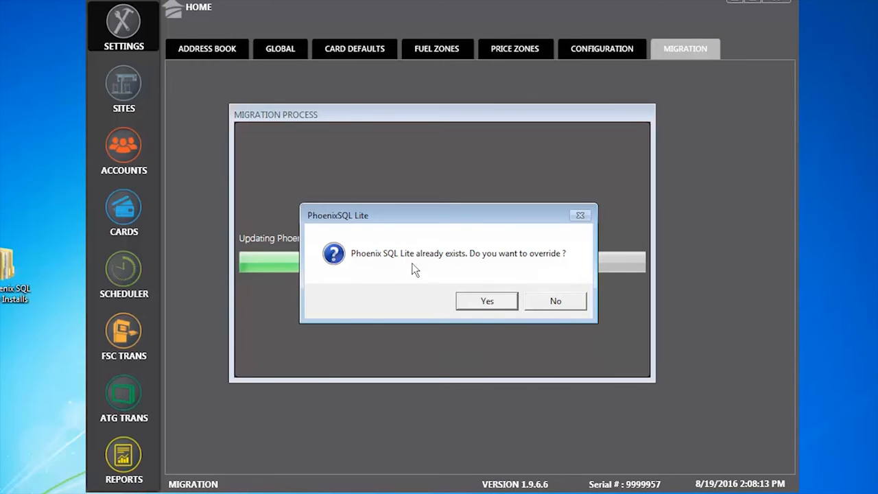
{"action": "left_click", "coordinate": [487, 303]}
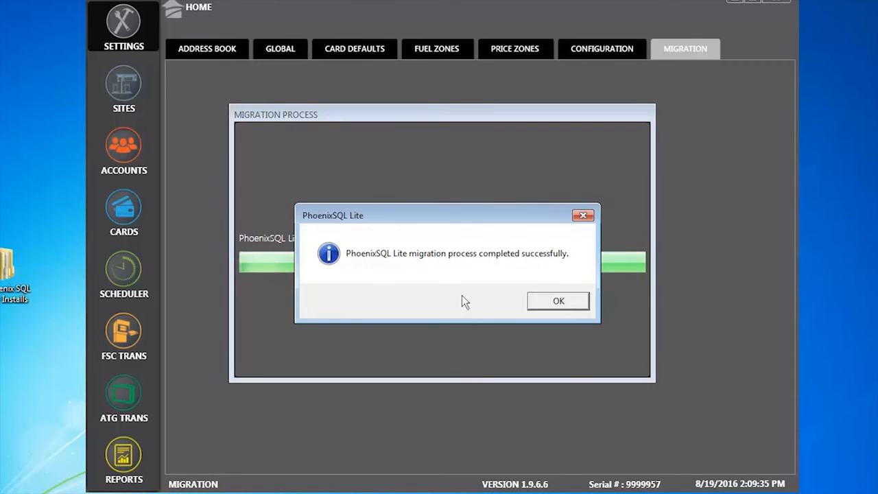
{"action": "left_click", "coordinate": [563, 302]}
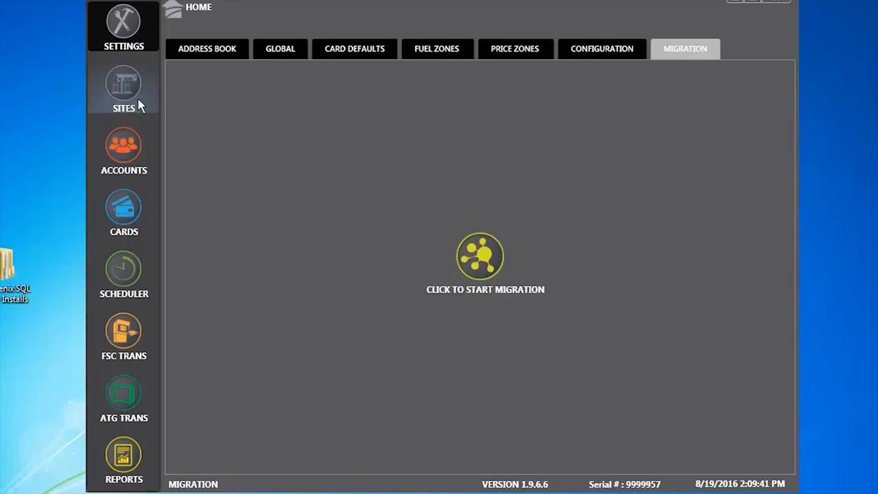
Review the Sites info, Tanks and Pumps tabs, visit Accounts, then open Help with F1.
{"action": "left_click", "coordinate": [116, 88]}
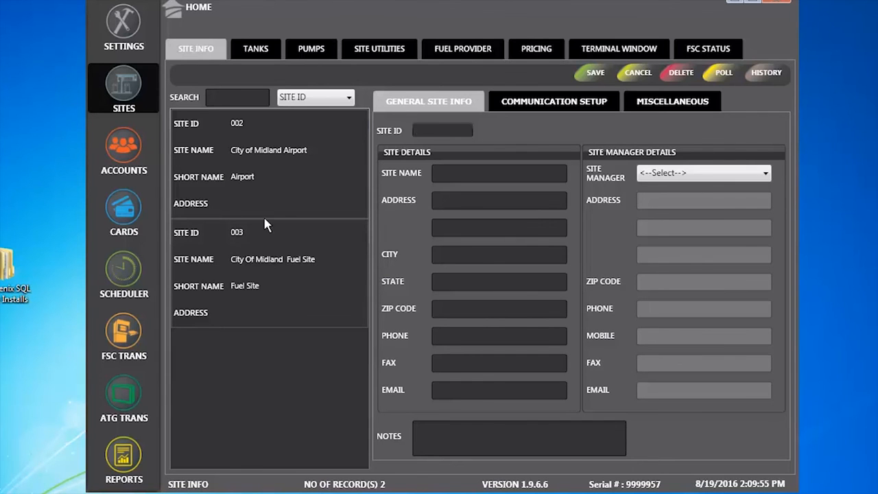
{"action": "left_click", "coordinate": [256, 52]}
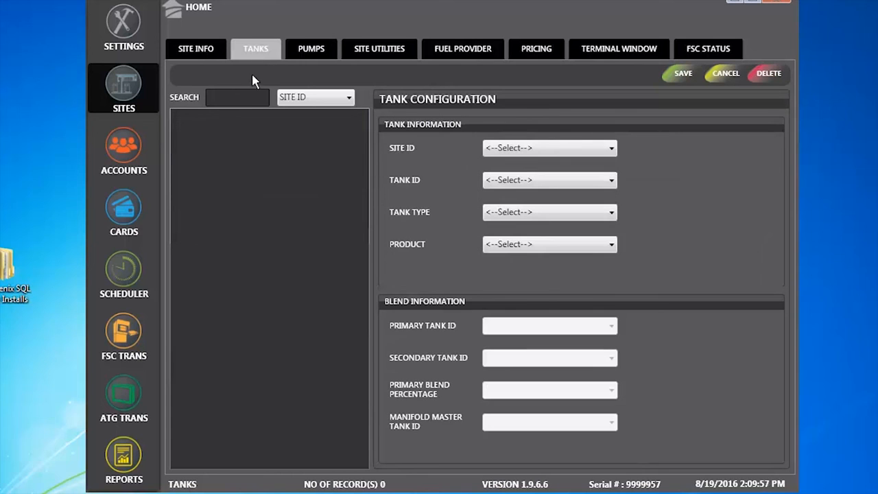
{"action": "left_click", "coordinate": [312, 48]}
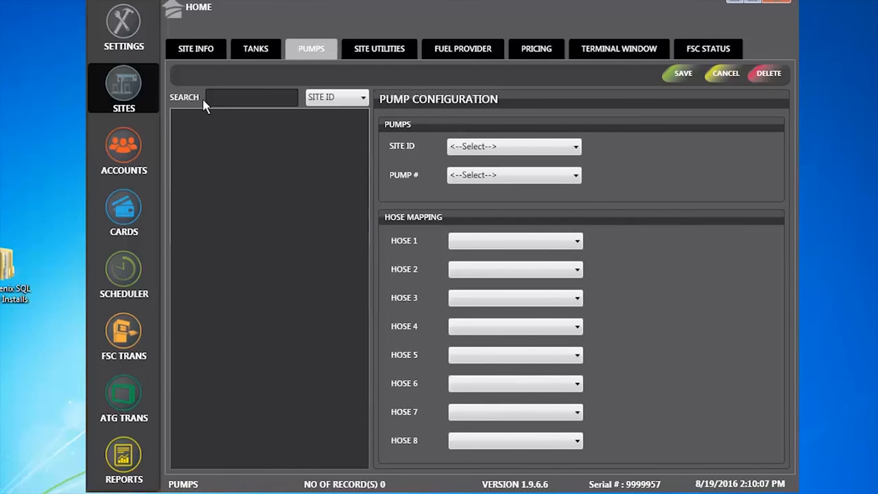
{"action": "left_click", "coordinate": [121, 148]}
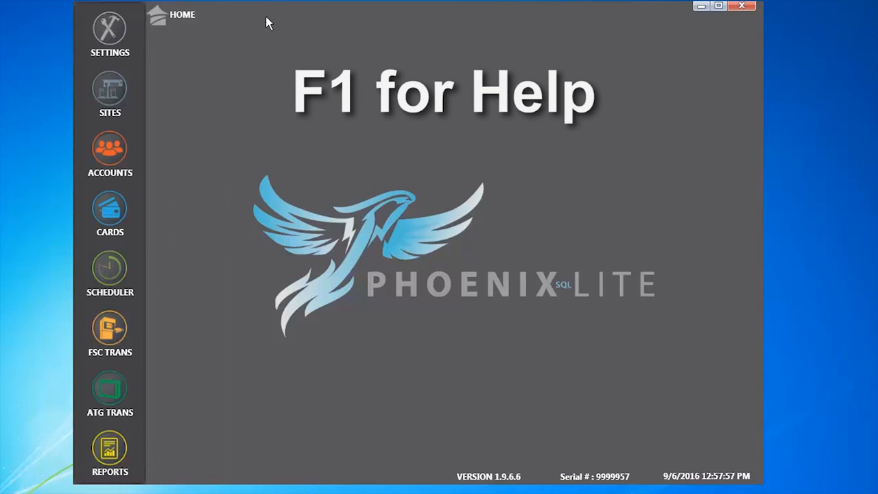
{"action": "key", "text": "F1"}
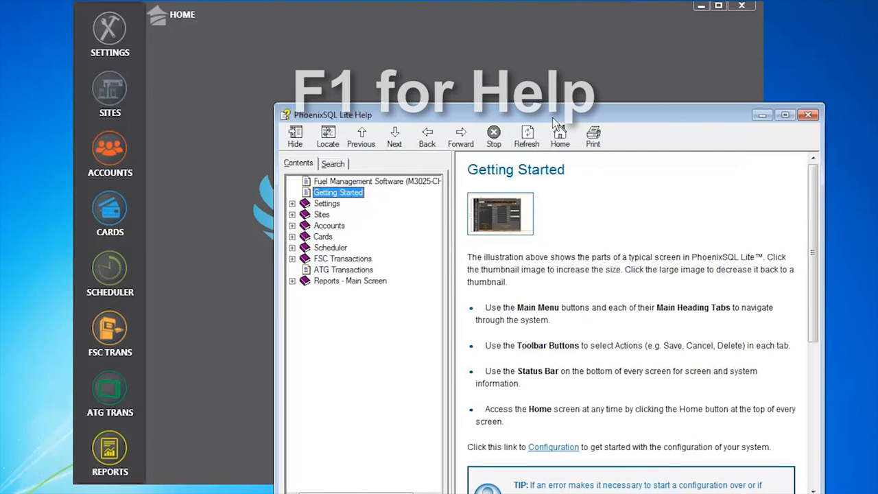